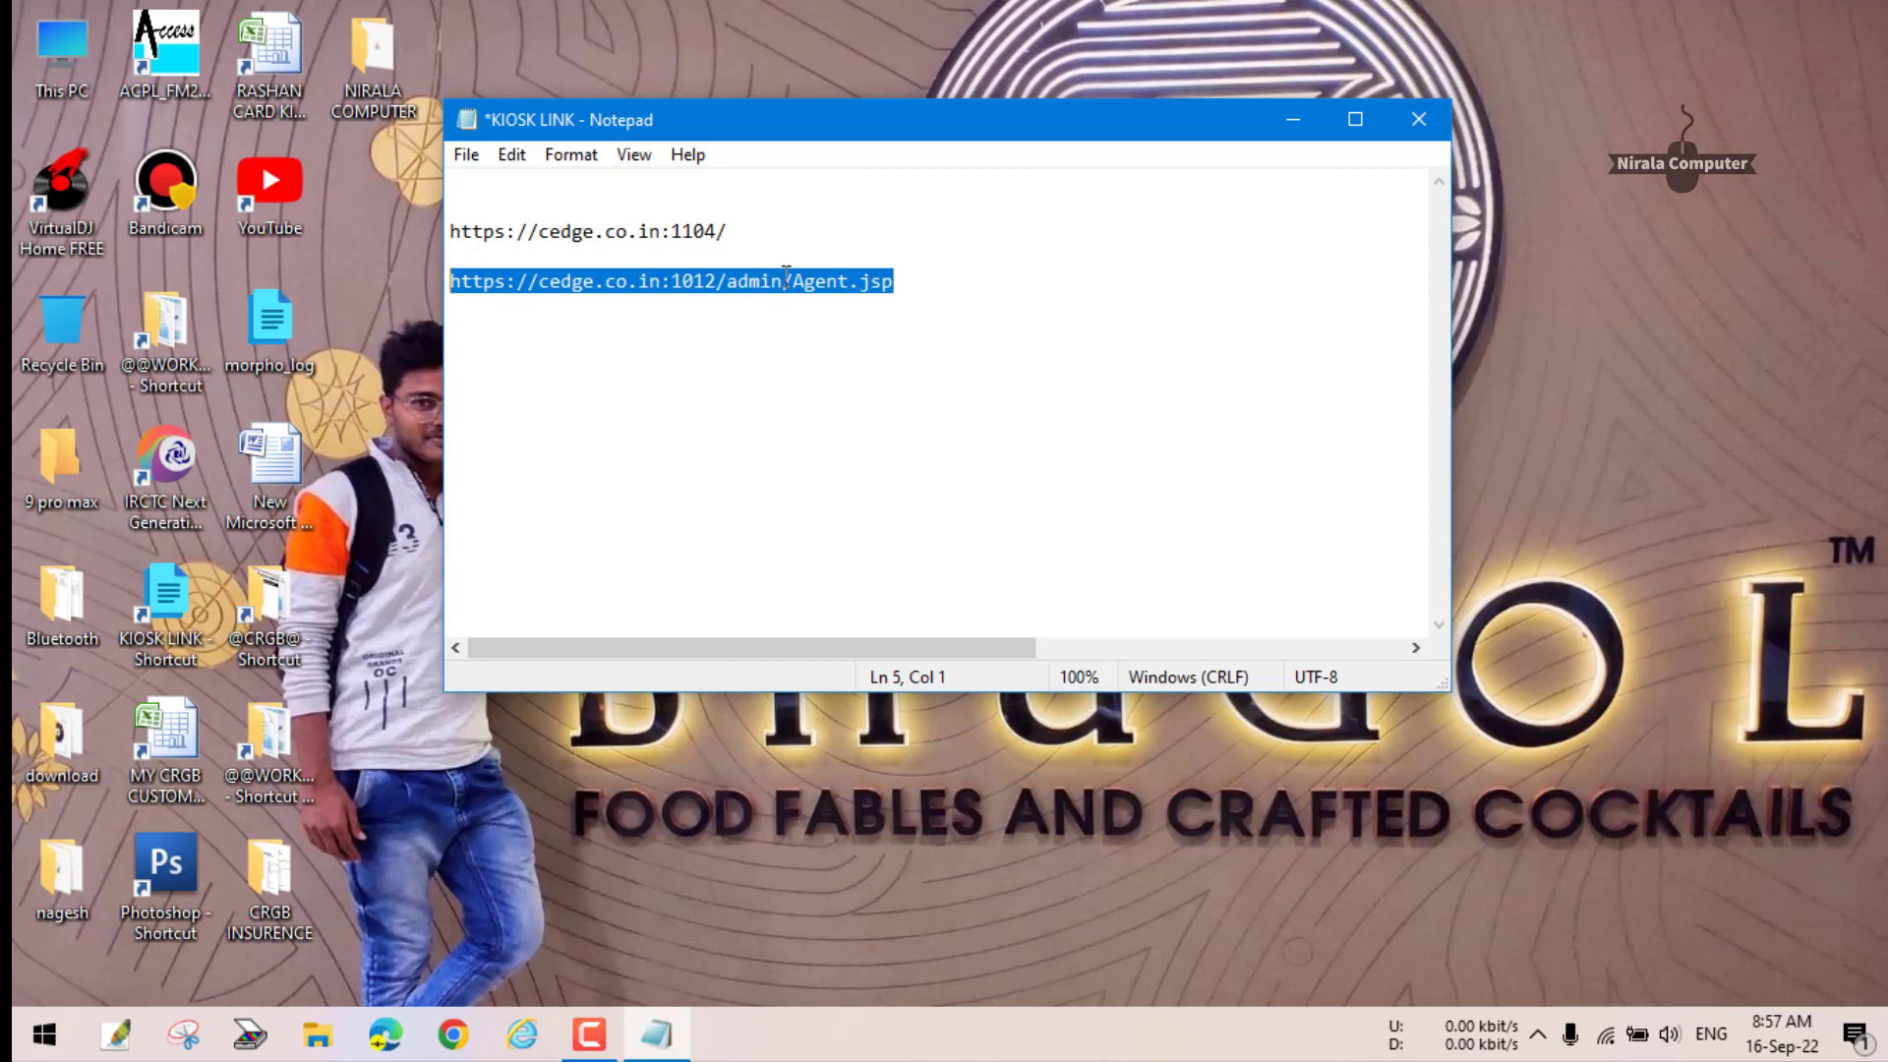
- Open Internet Options by searching 'in' from the Windows launcher
key("Down")
left_click_drag(890, 283, 447, 263)
left_click(936, 302)
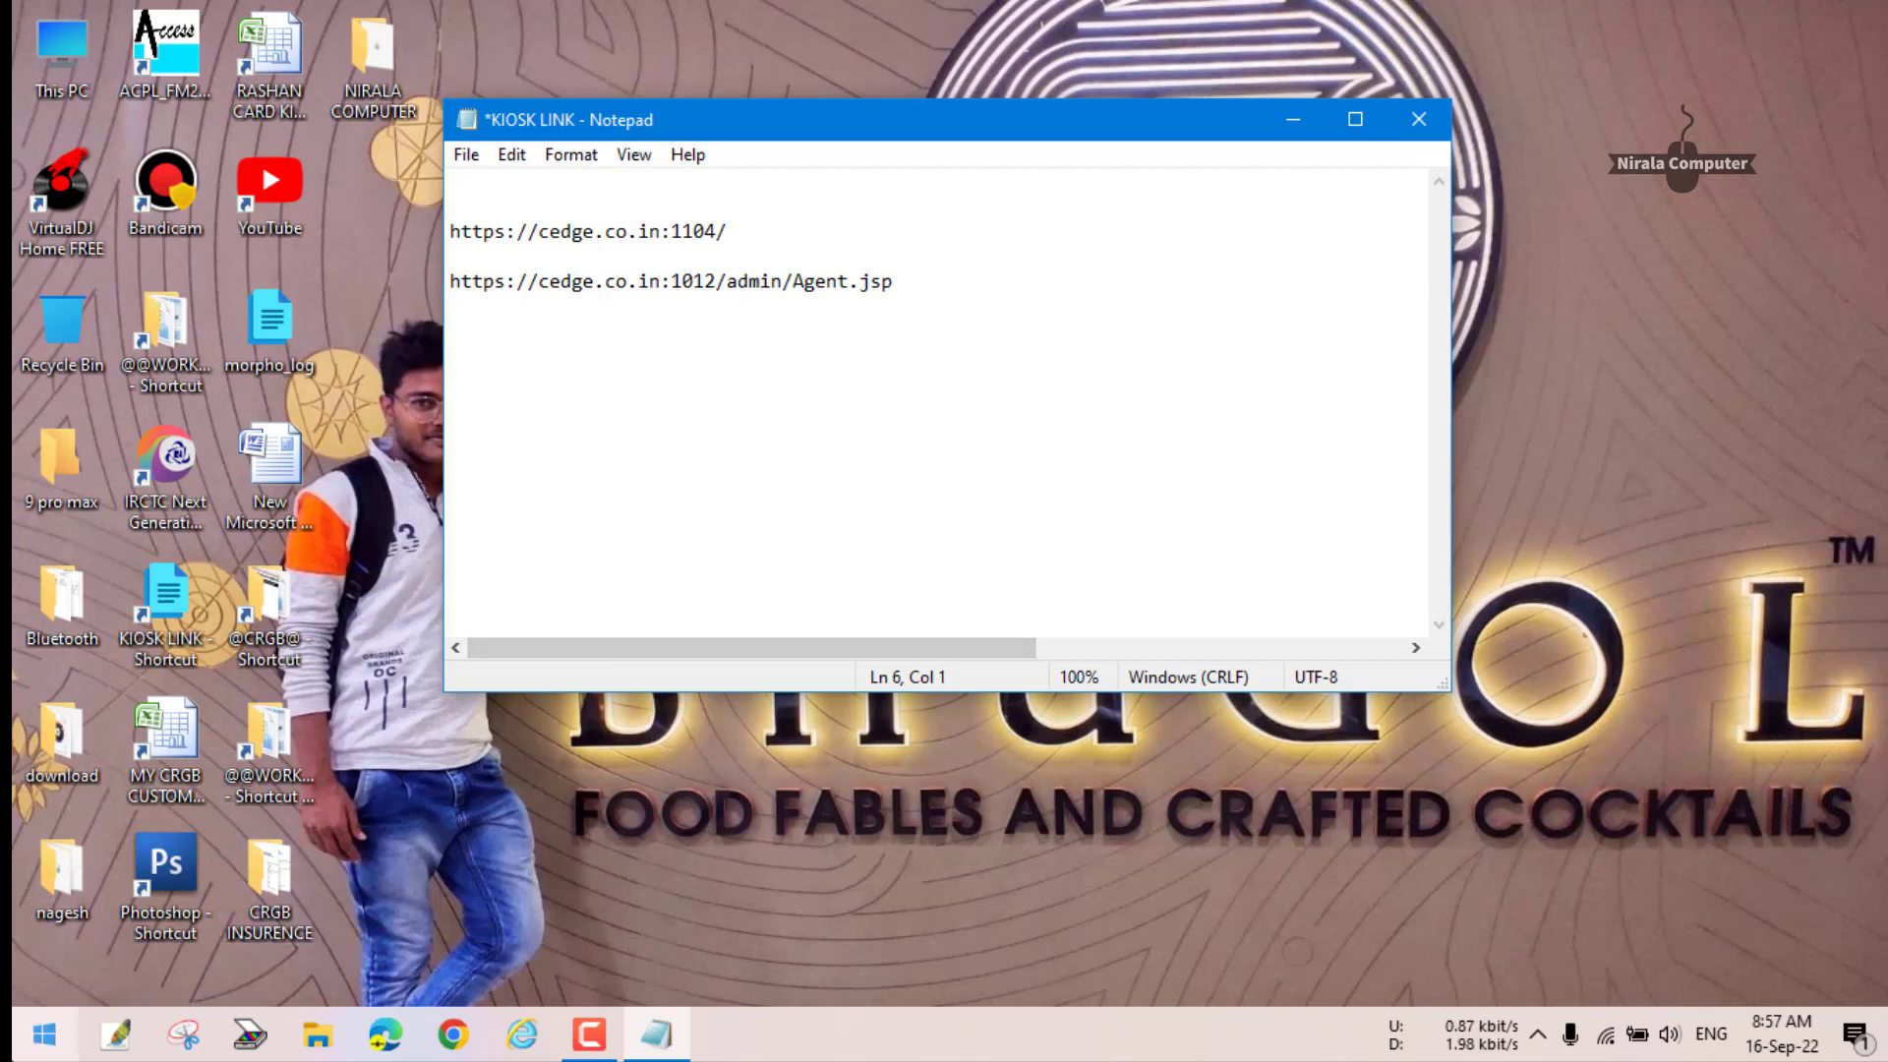
left_click(20, 1056)
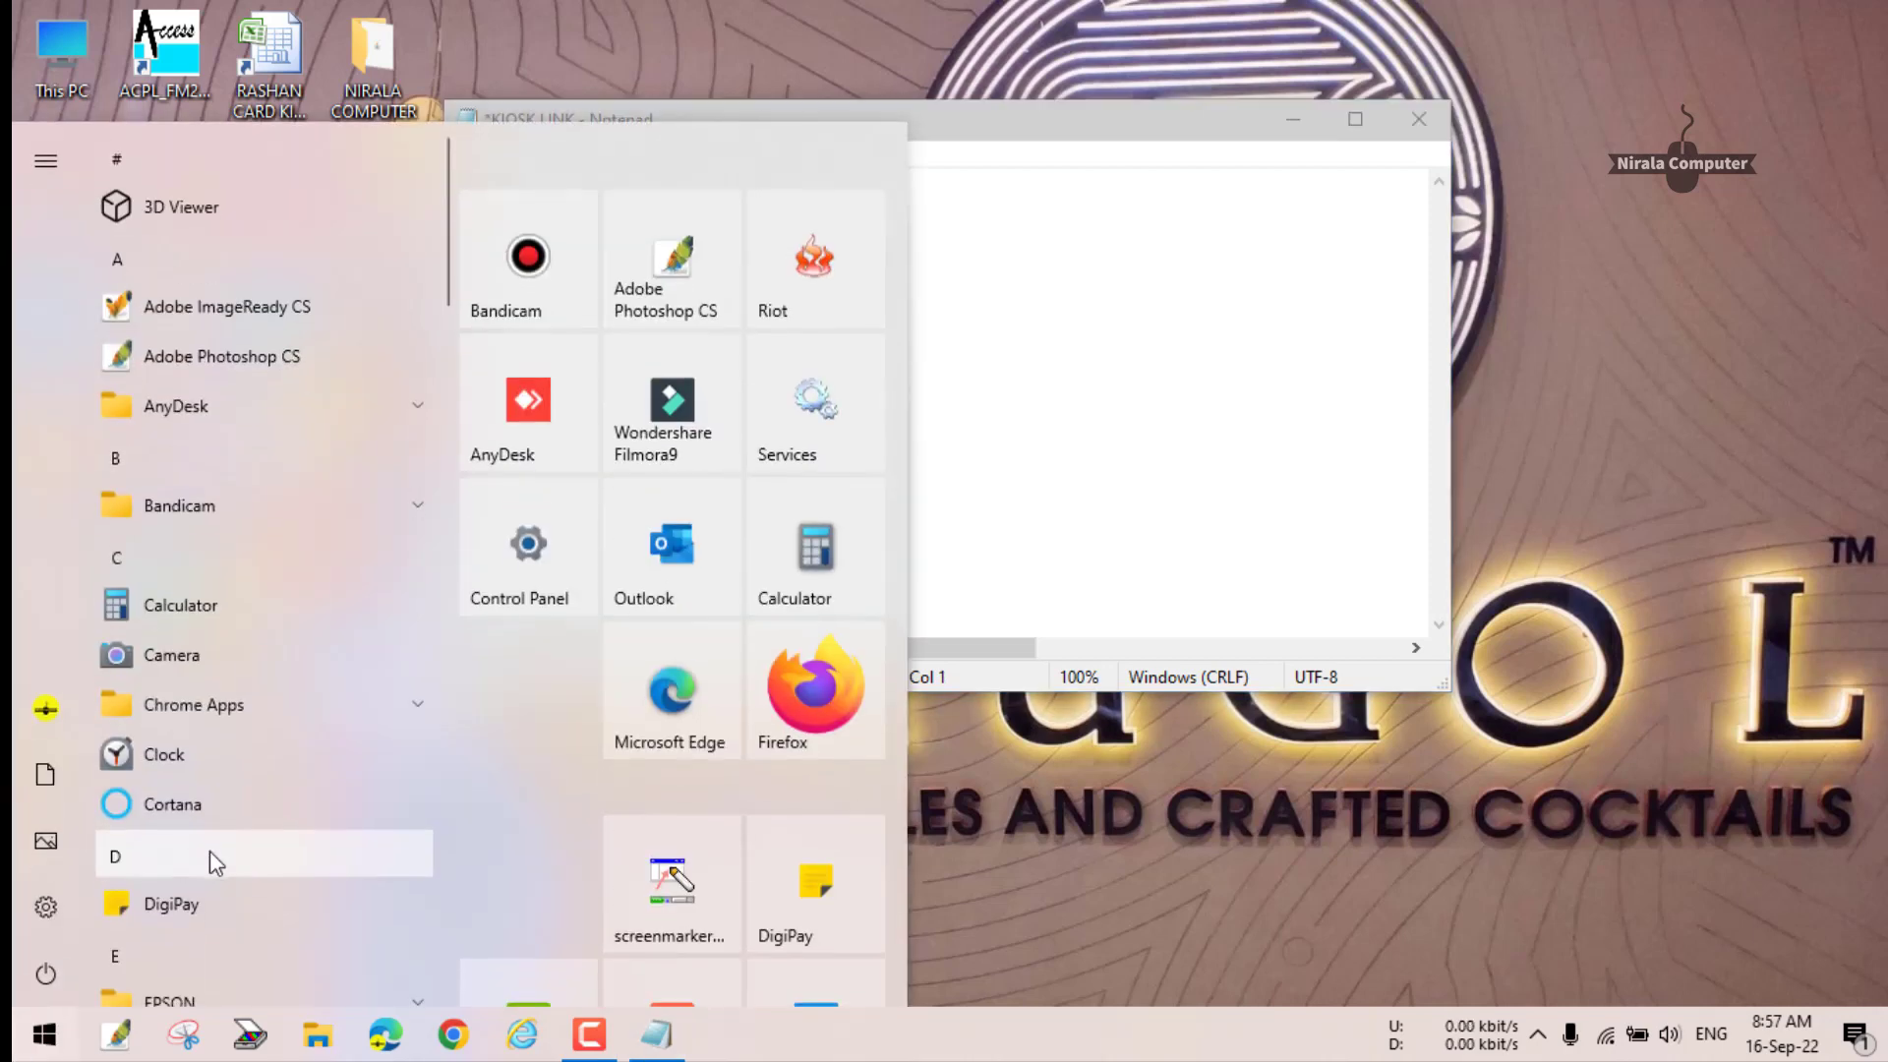
left_click(210, 851)
type("in")
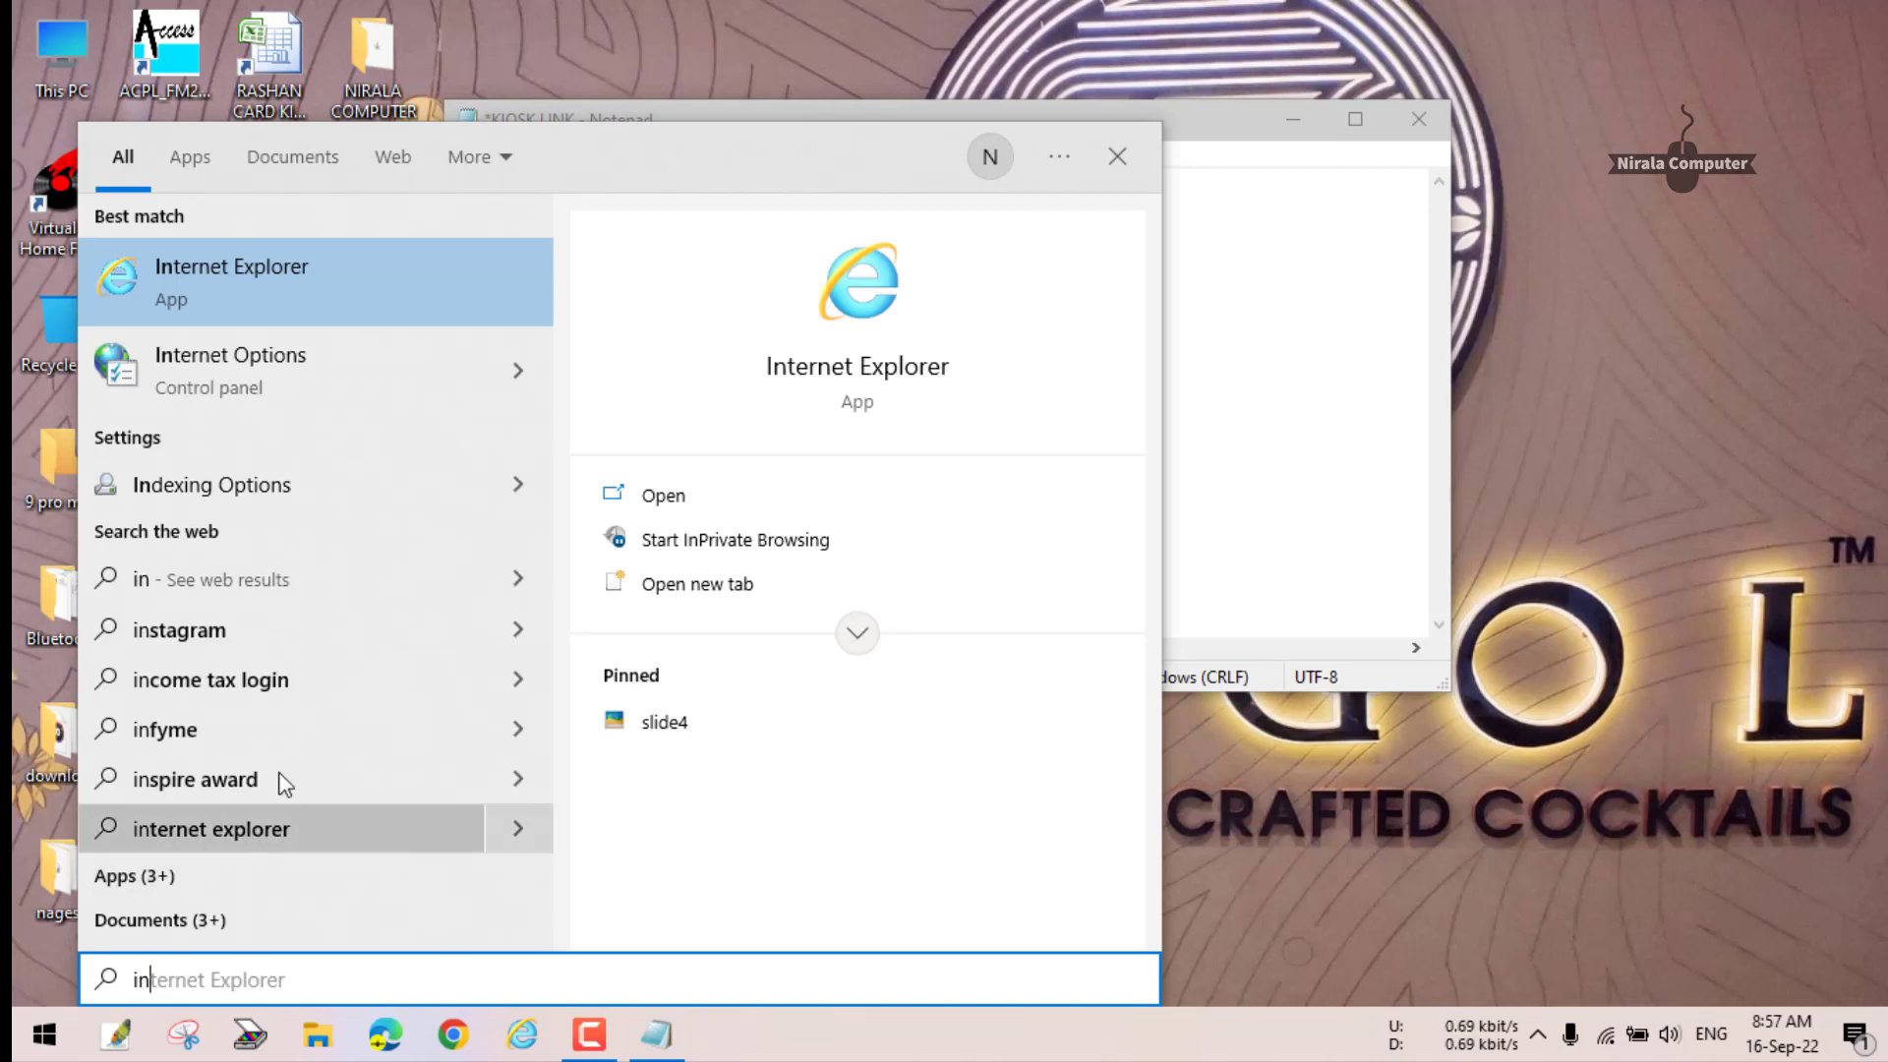
left_click(221, 363)
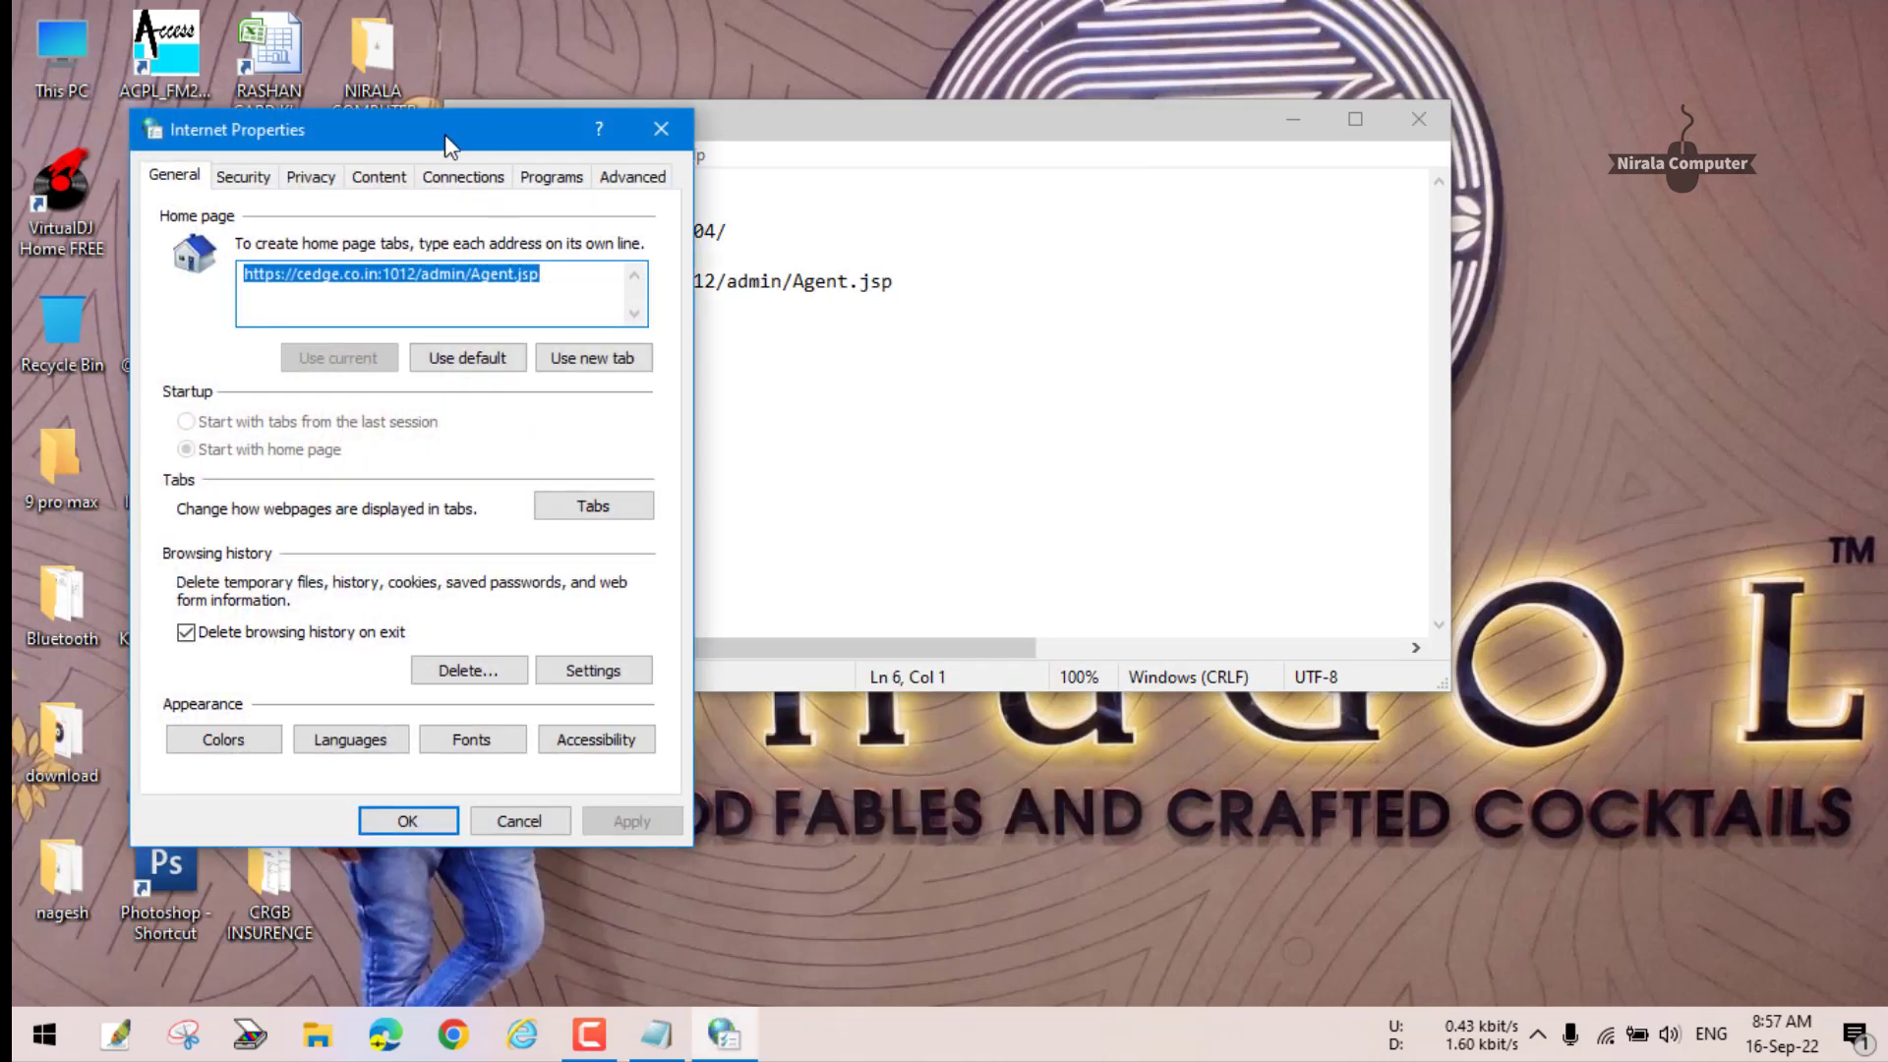
- Set the Internet Explorer home page to the 1104 URL copied from the notes
left_click_drag(444, 133, 1362, 83)
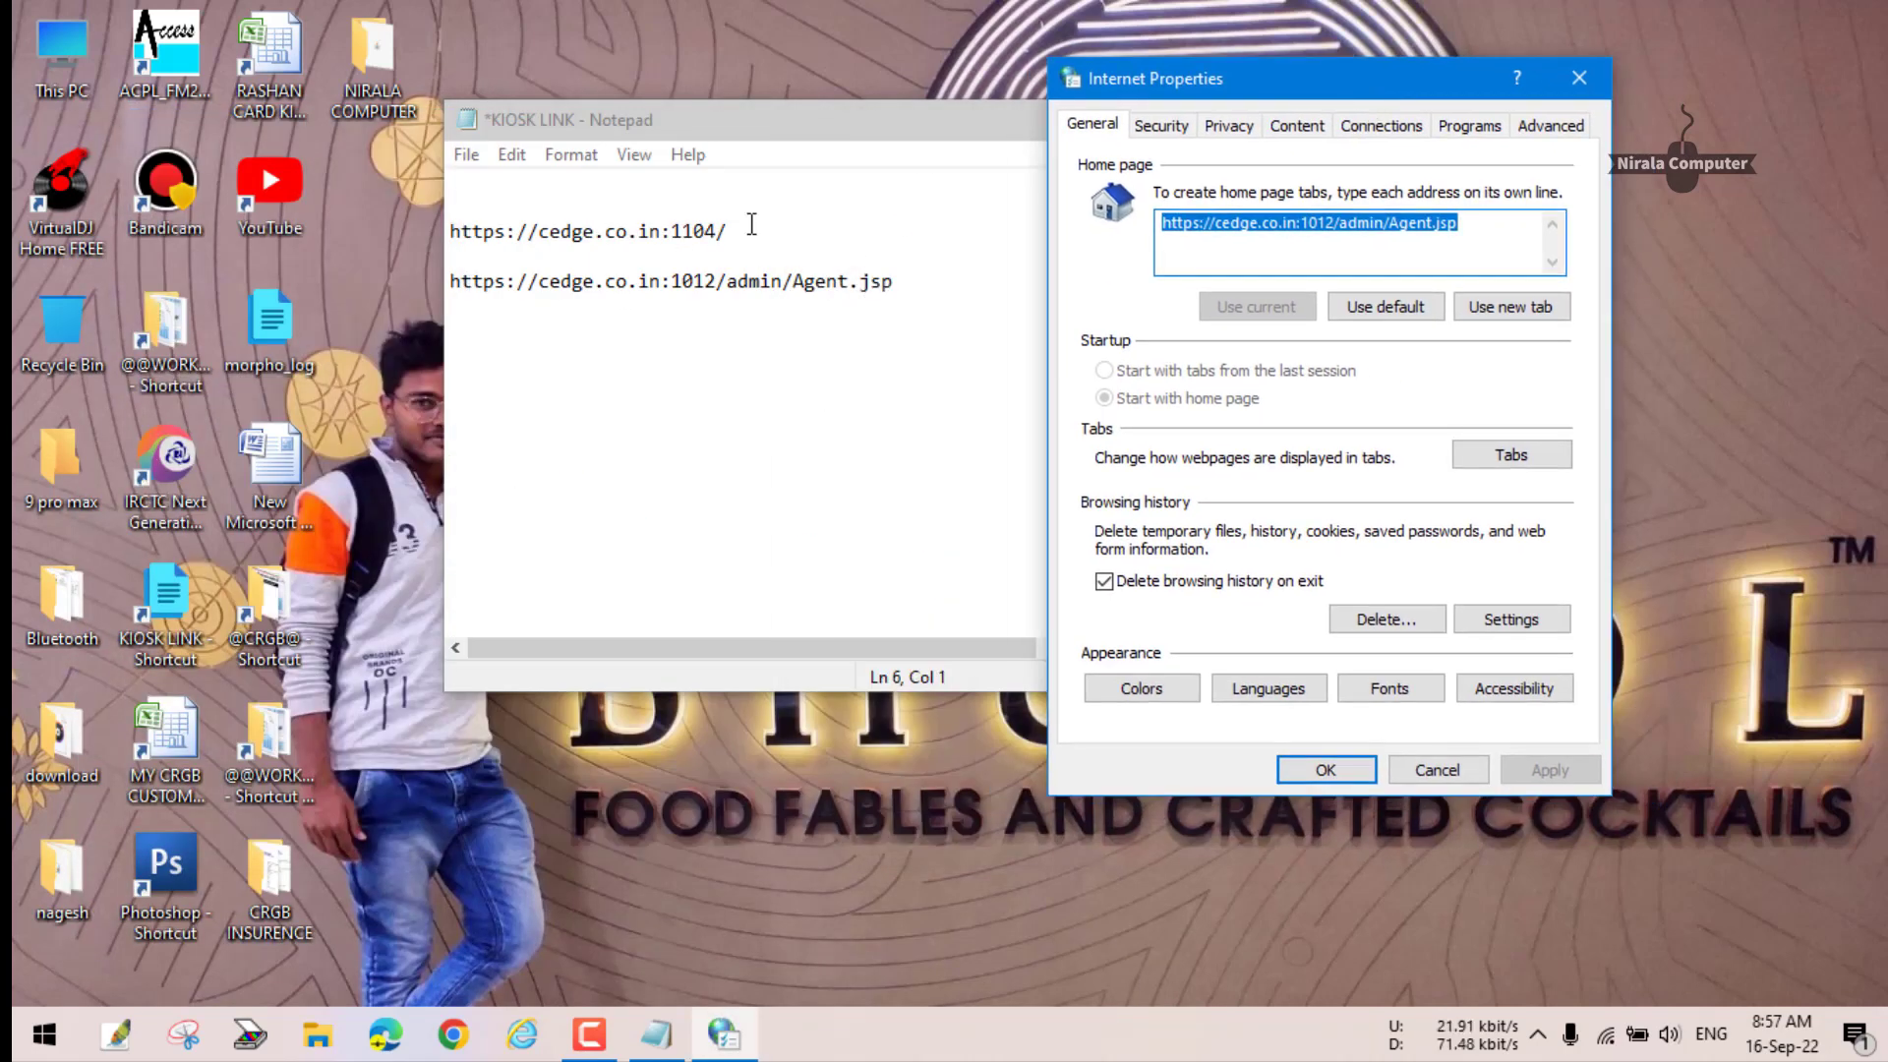
left_click_drag(751, 227, 444, 228)
key("ctrl+c")
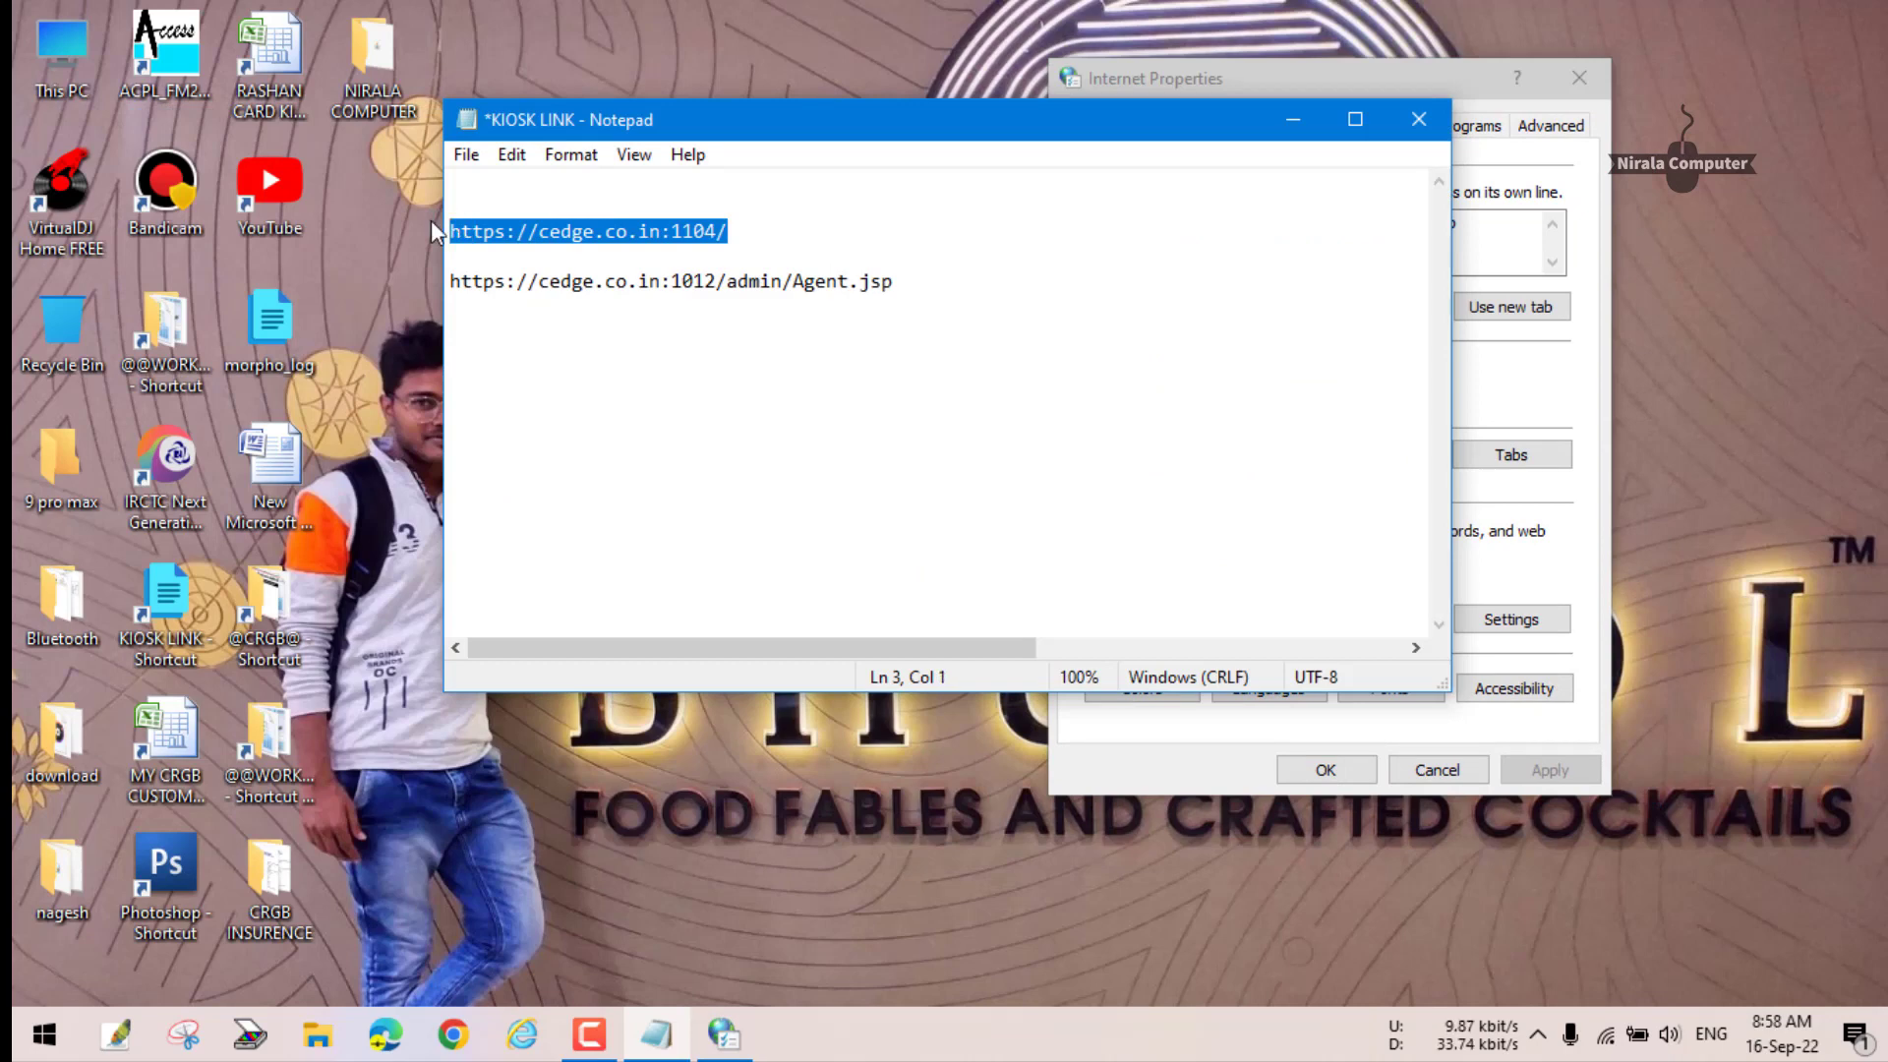
left_click(1528, 272)
left_click_drag(1493, 226, 1166, 234)
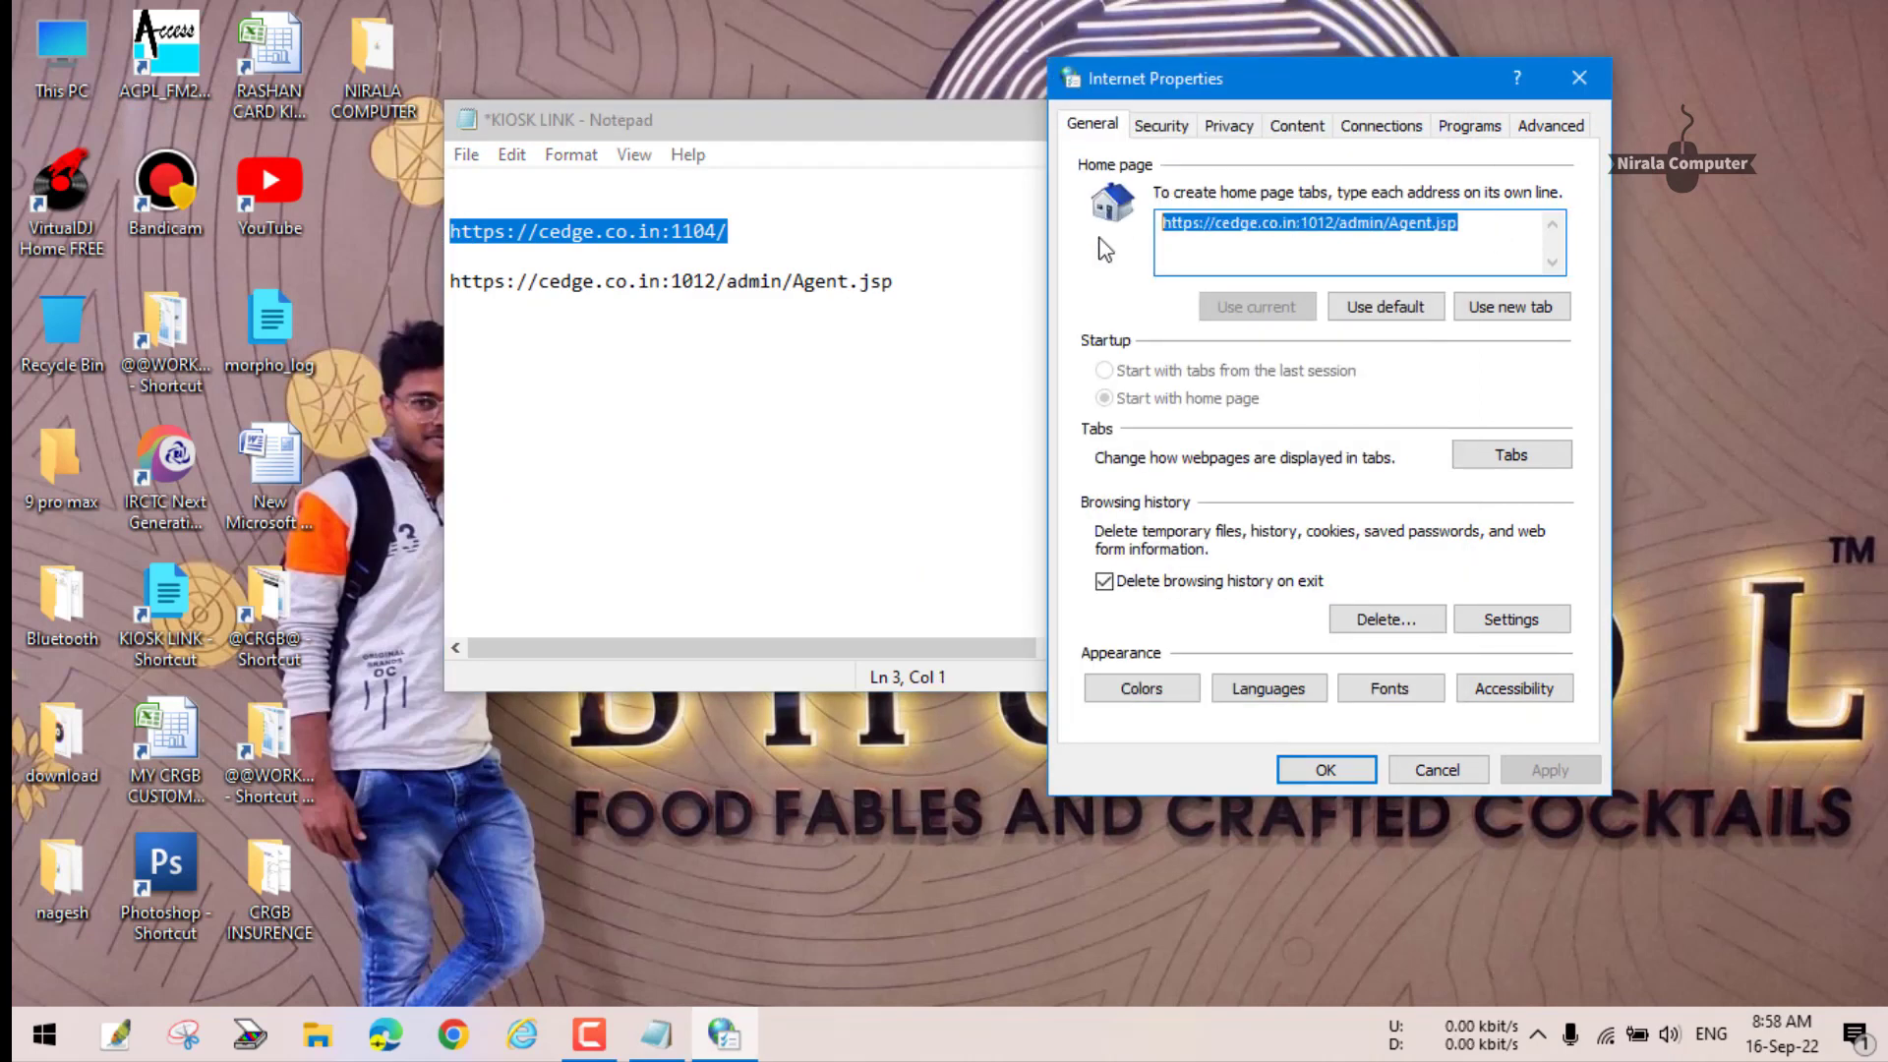
key("ctrl+v")
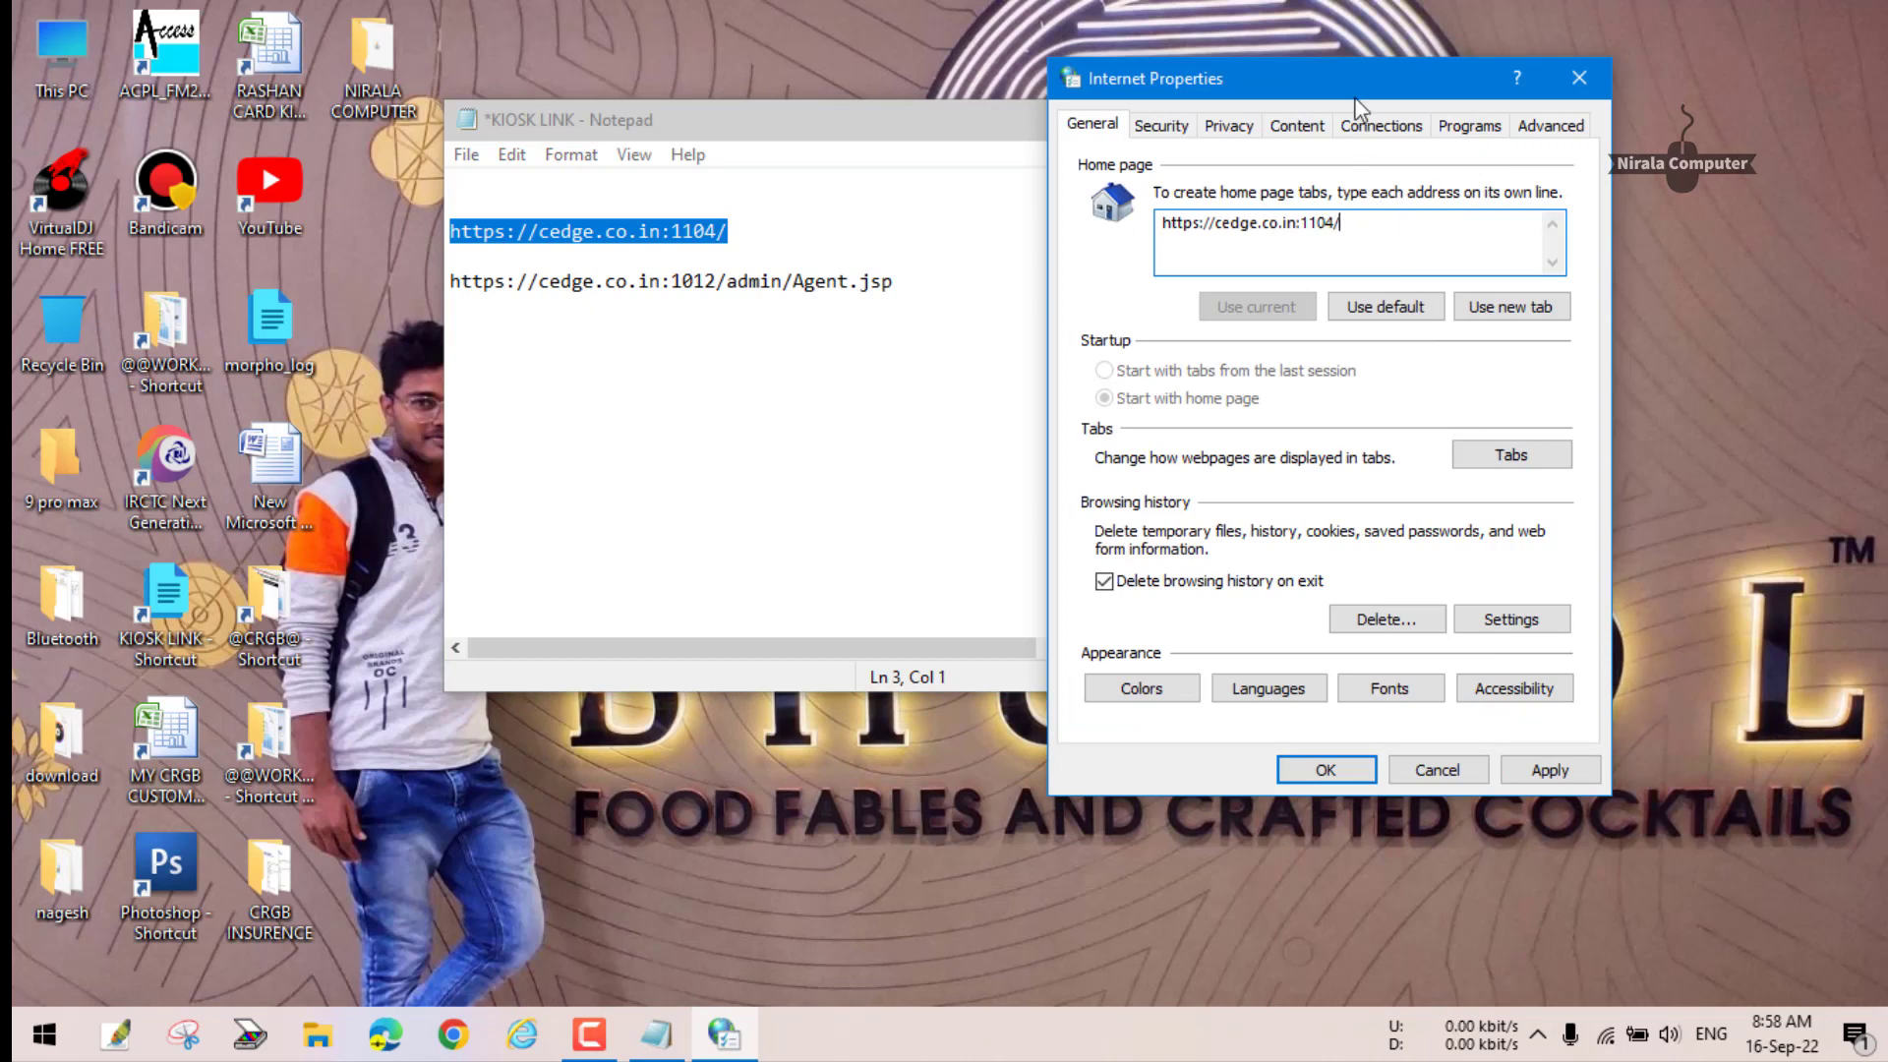
mouse_move(1357, 82)
left_mouse_down()
mouse_move(1460, 84)
mouse_move(1357, 75)
left_mouse_up()
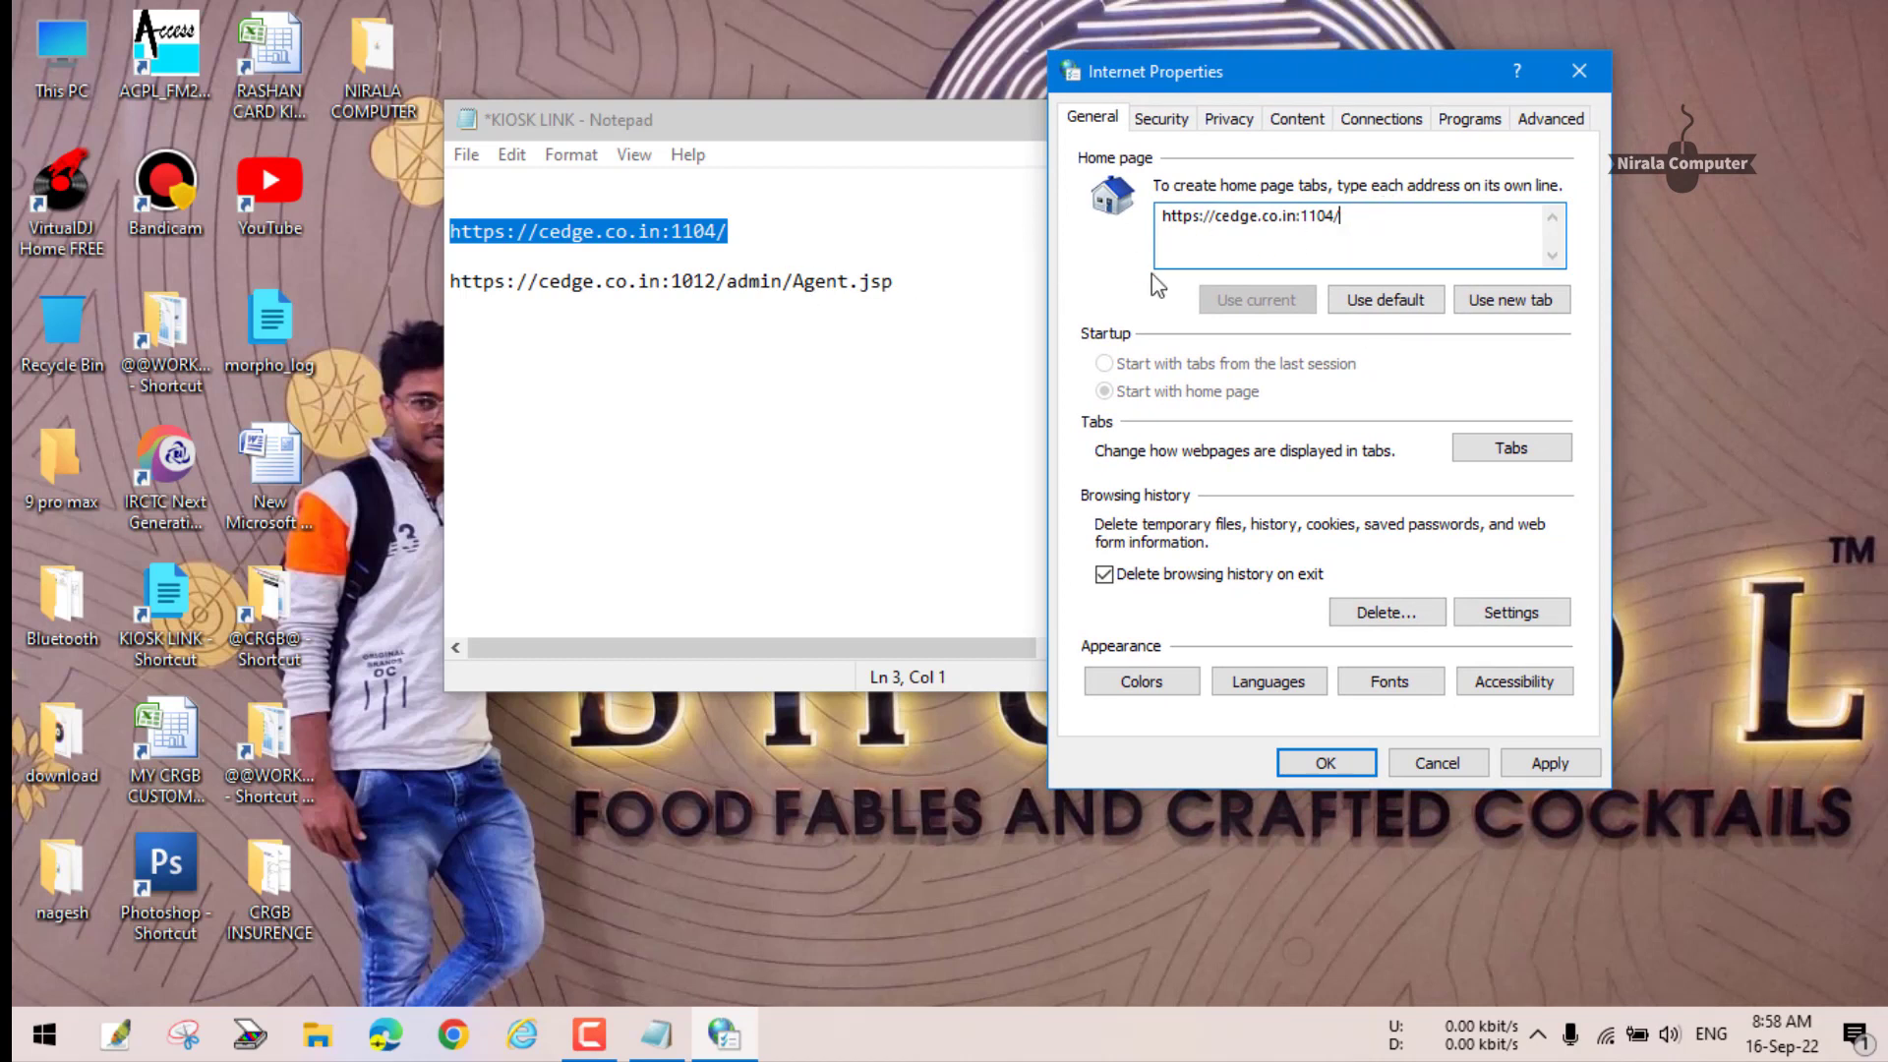
double_click(920, 272)
left_click_drag(470, 305, 448, 275)
key("ctrl+c")
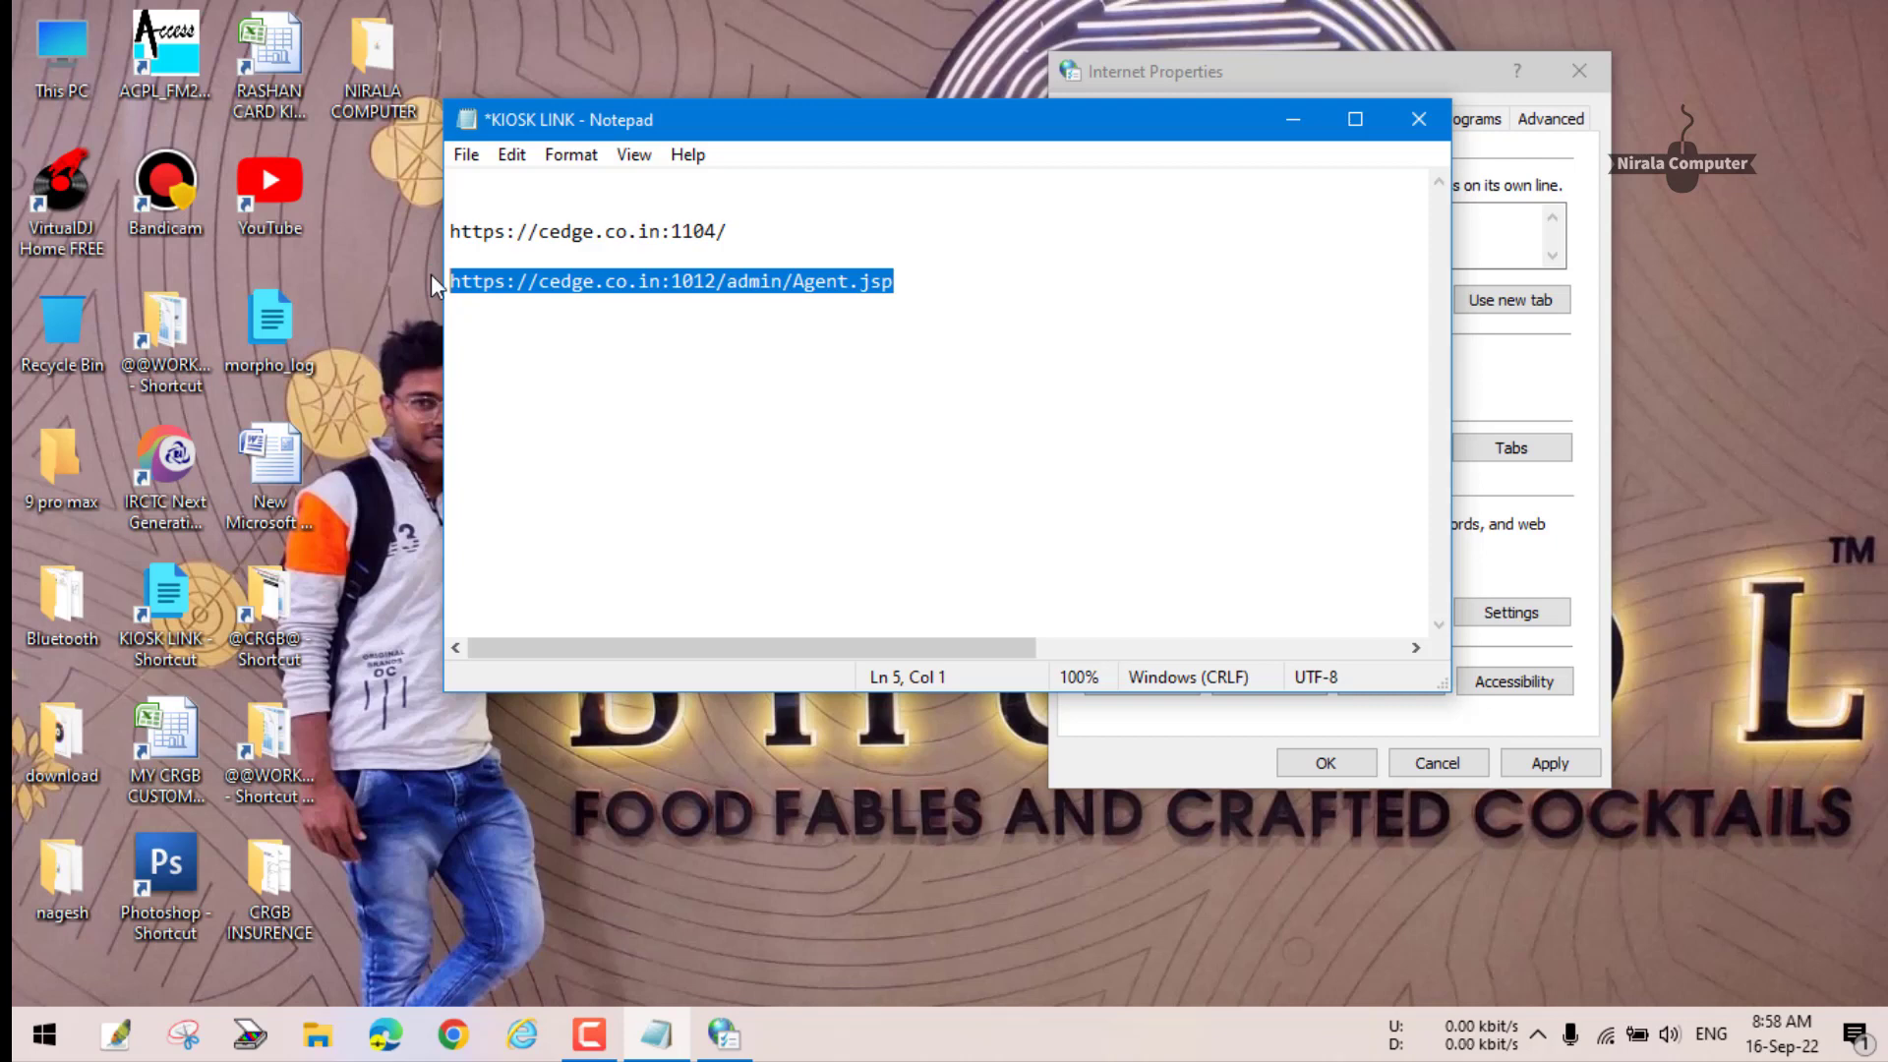
left_click(1495, 232)
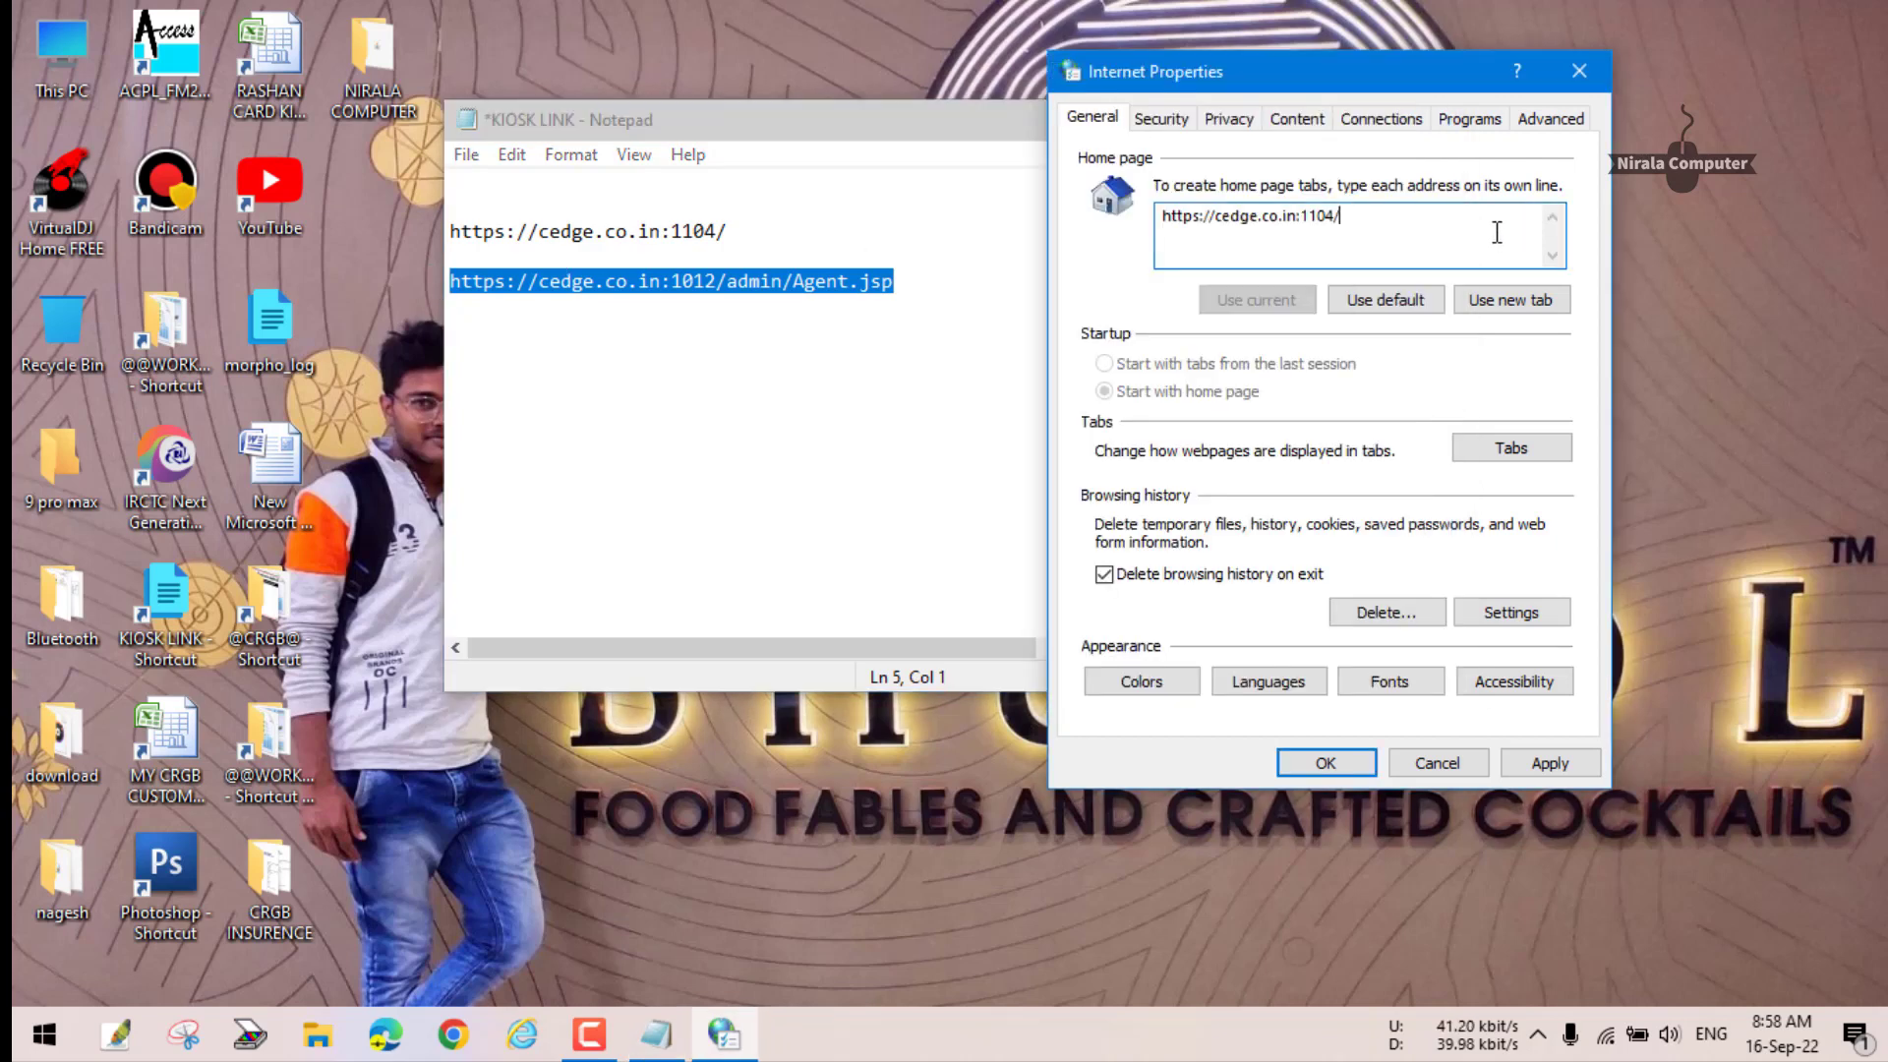
left_click_drag(1436, 216, 1141, 215)
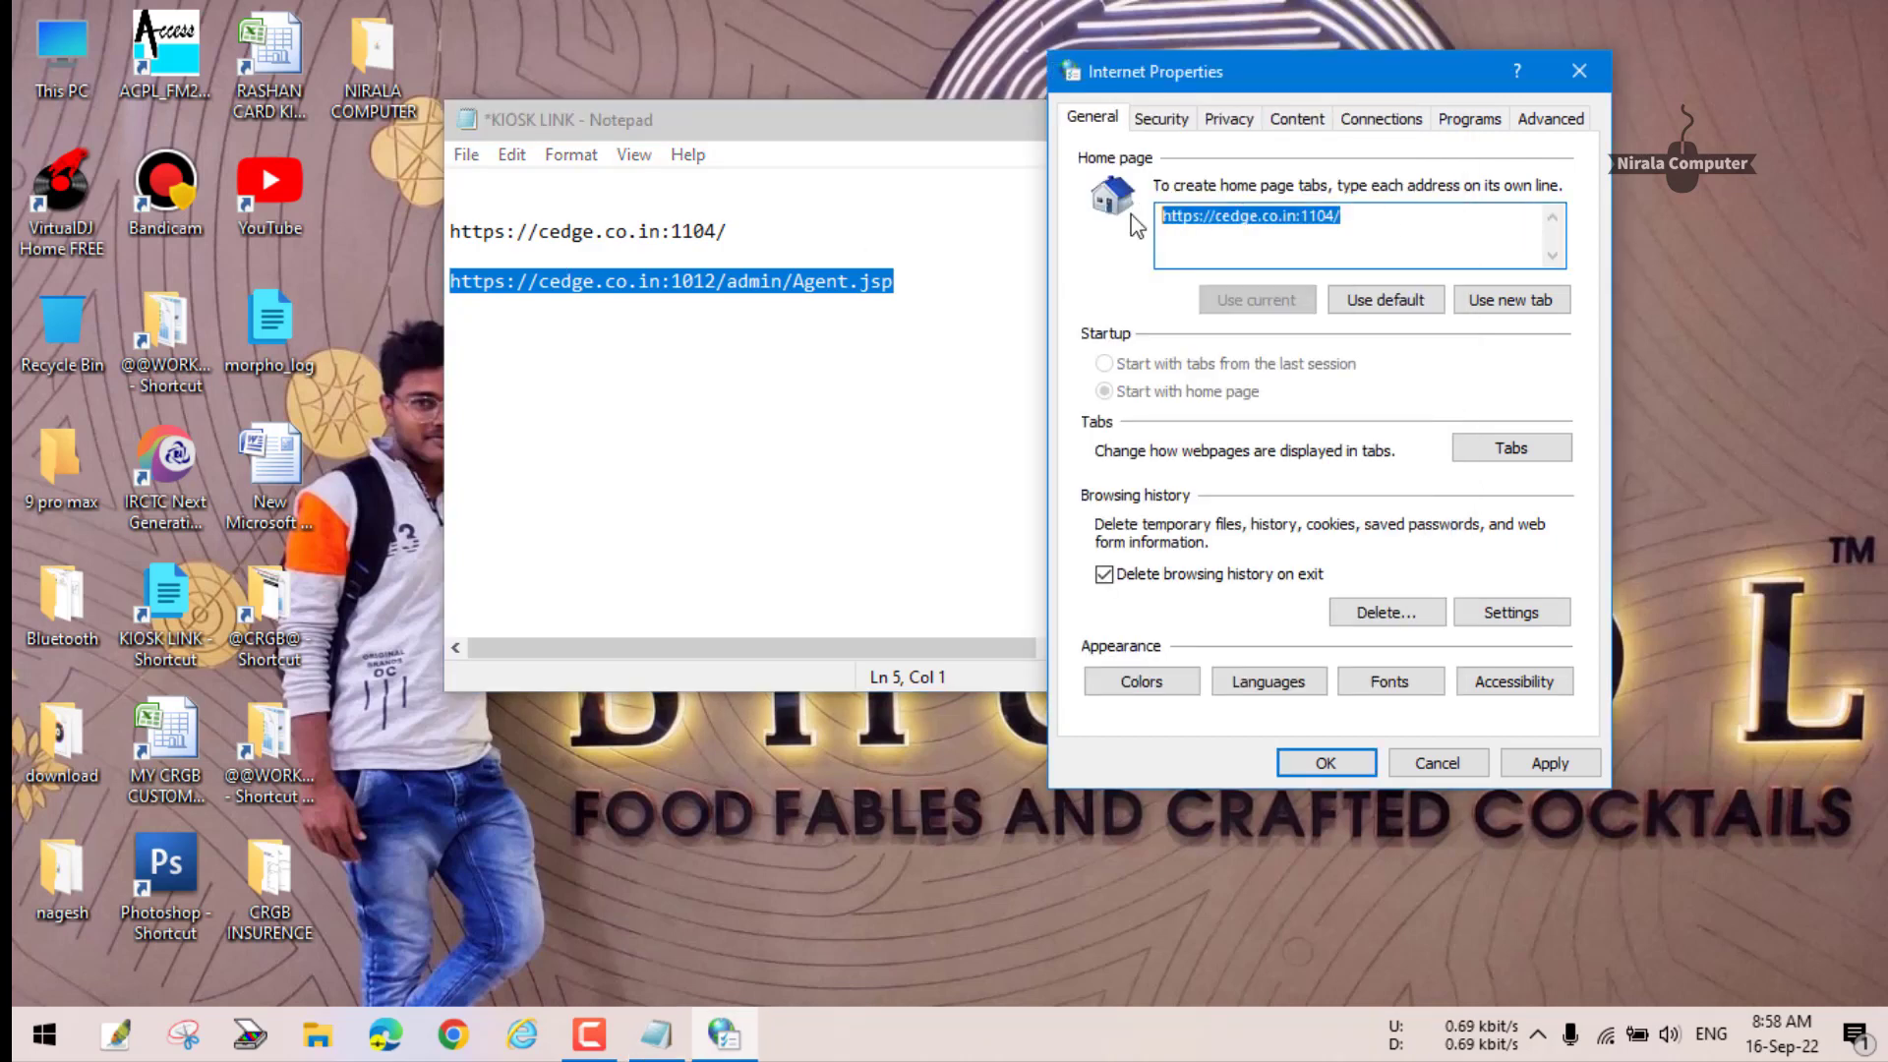
key("ctrl+v")
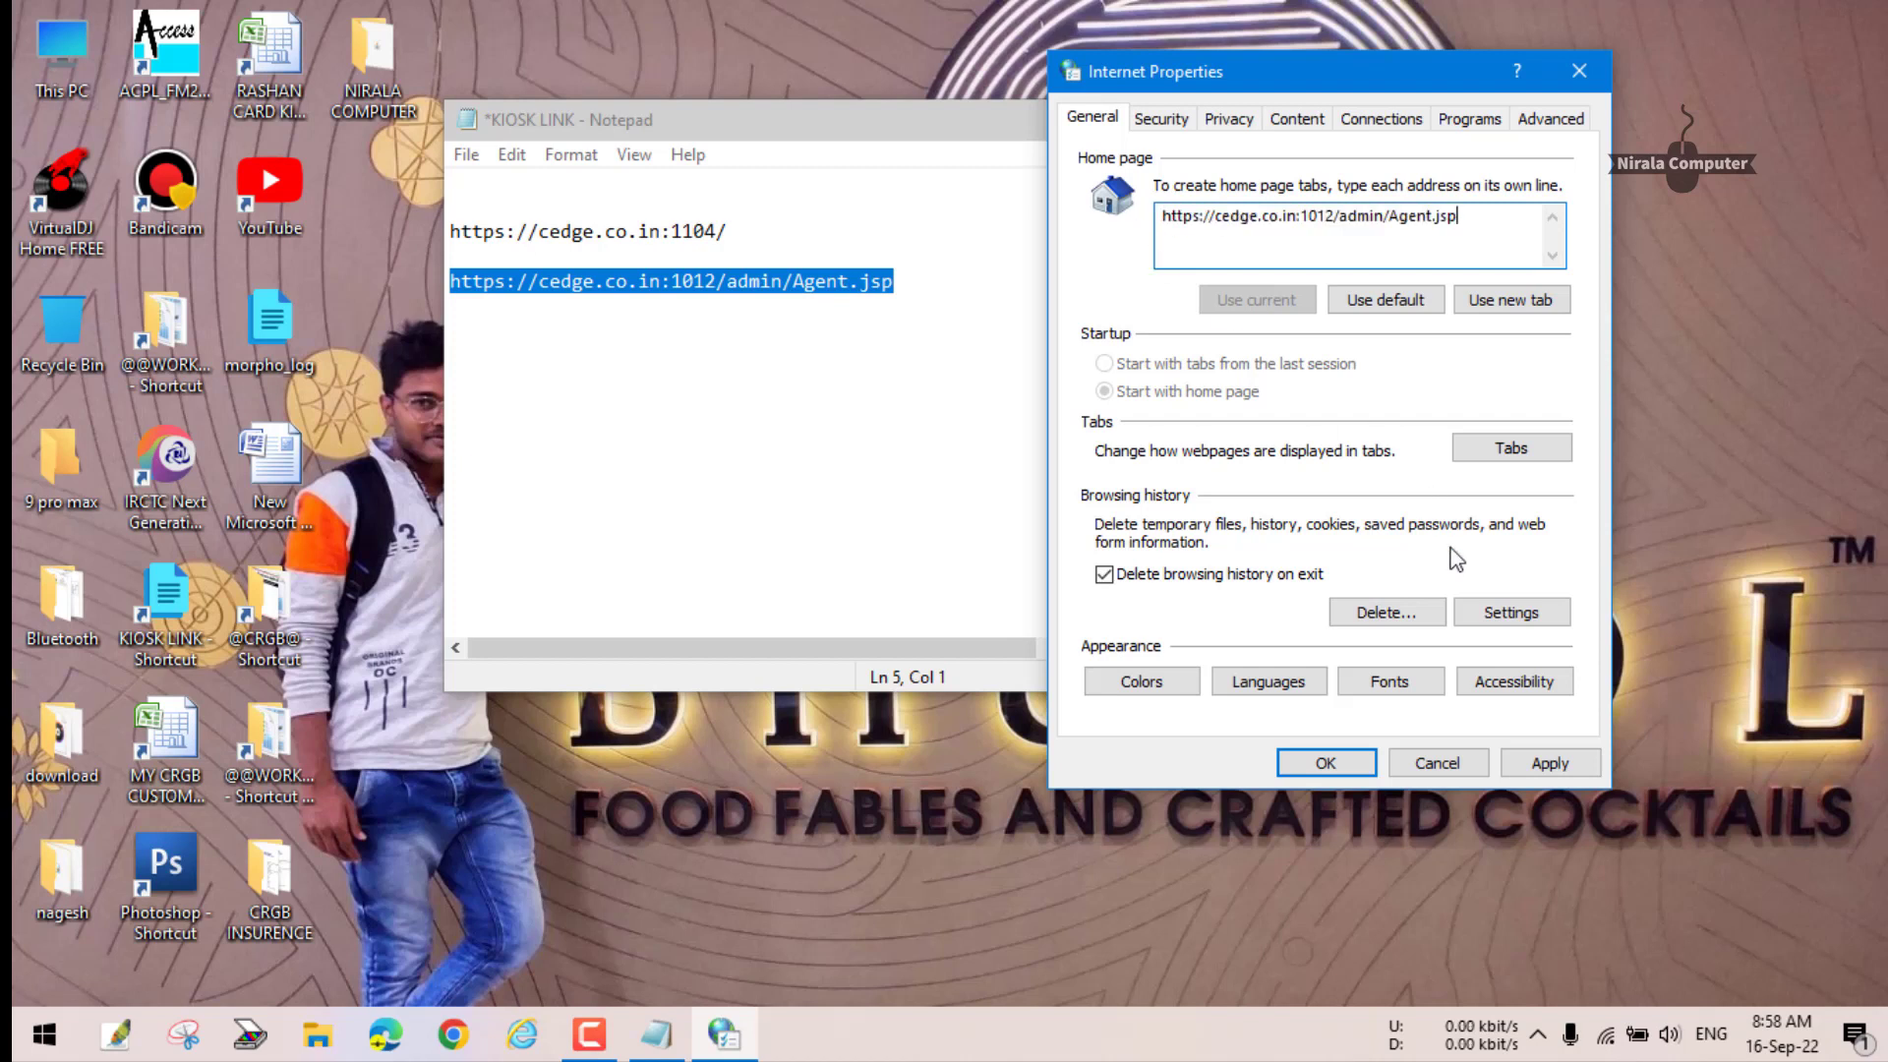
left_click(1549, 763)
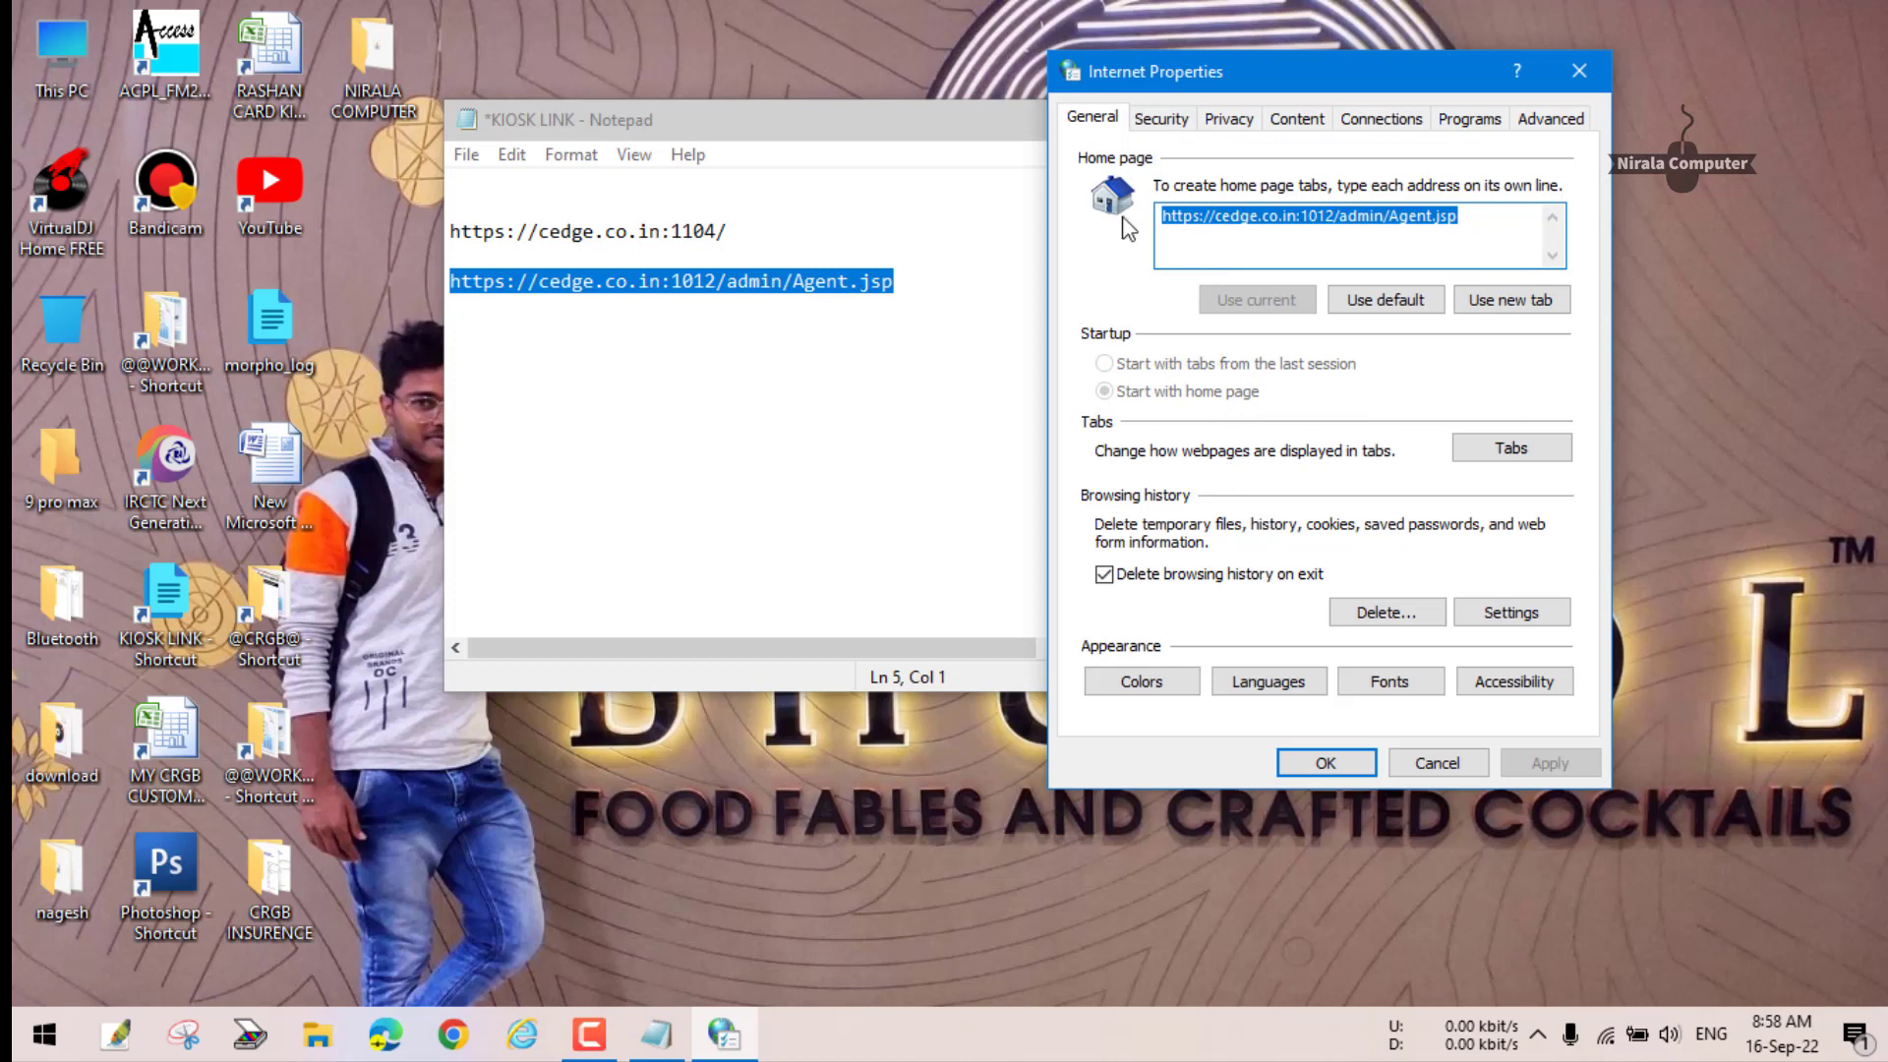
left_click(1579, 71)
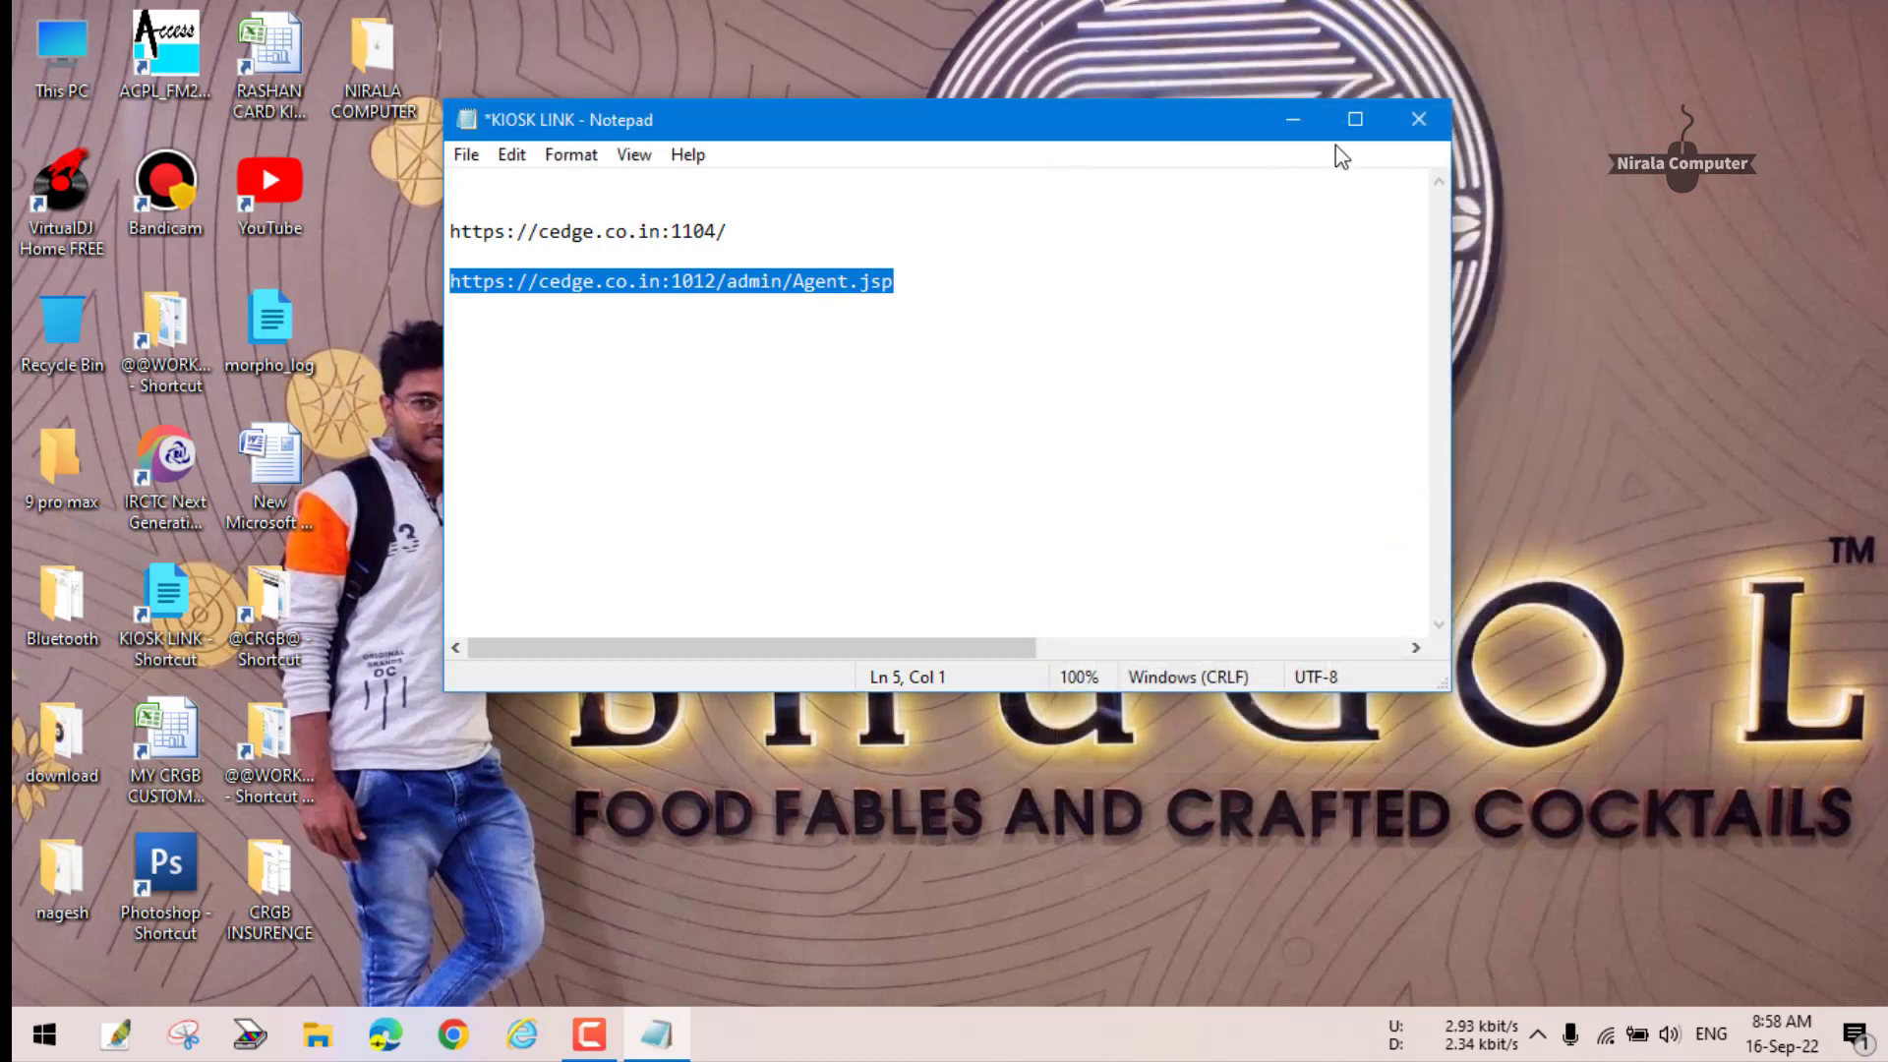
left_click(1293, 120)
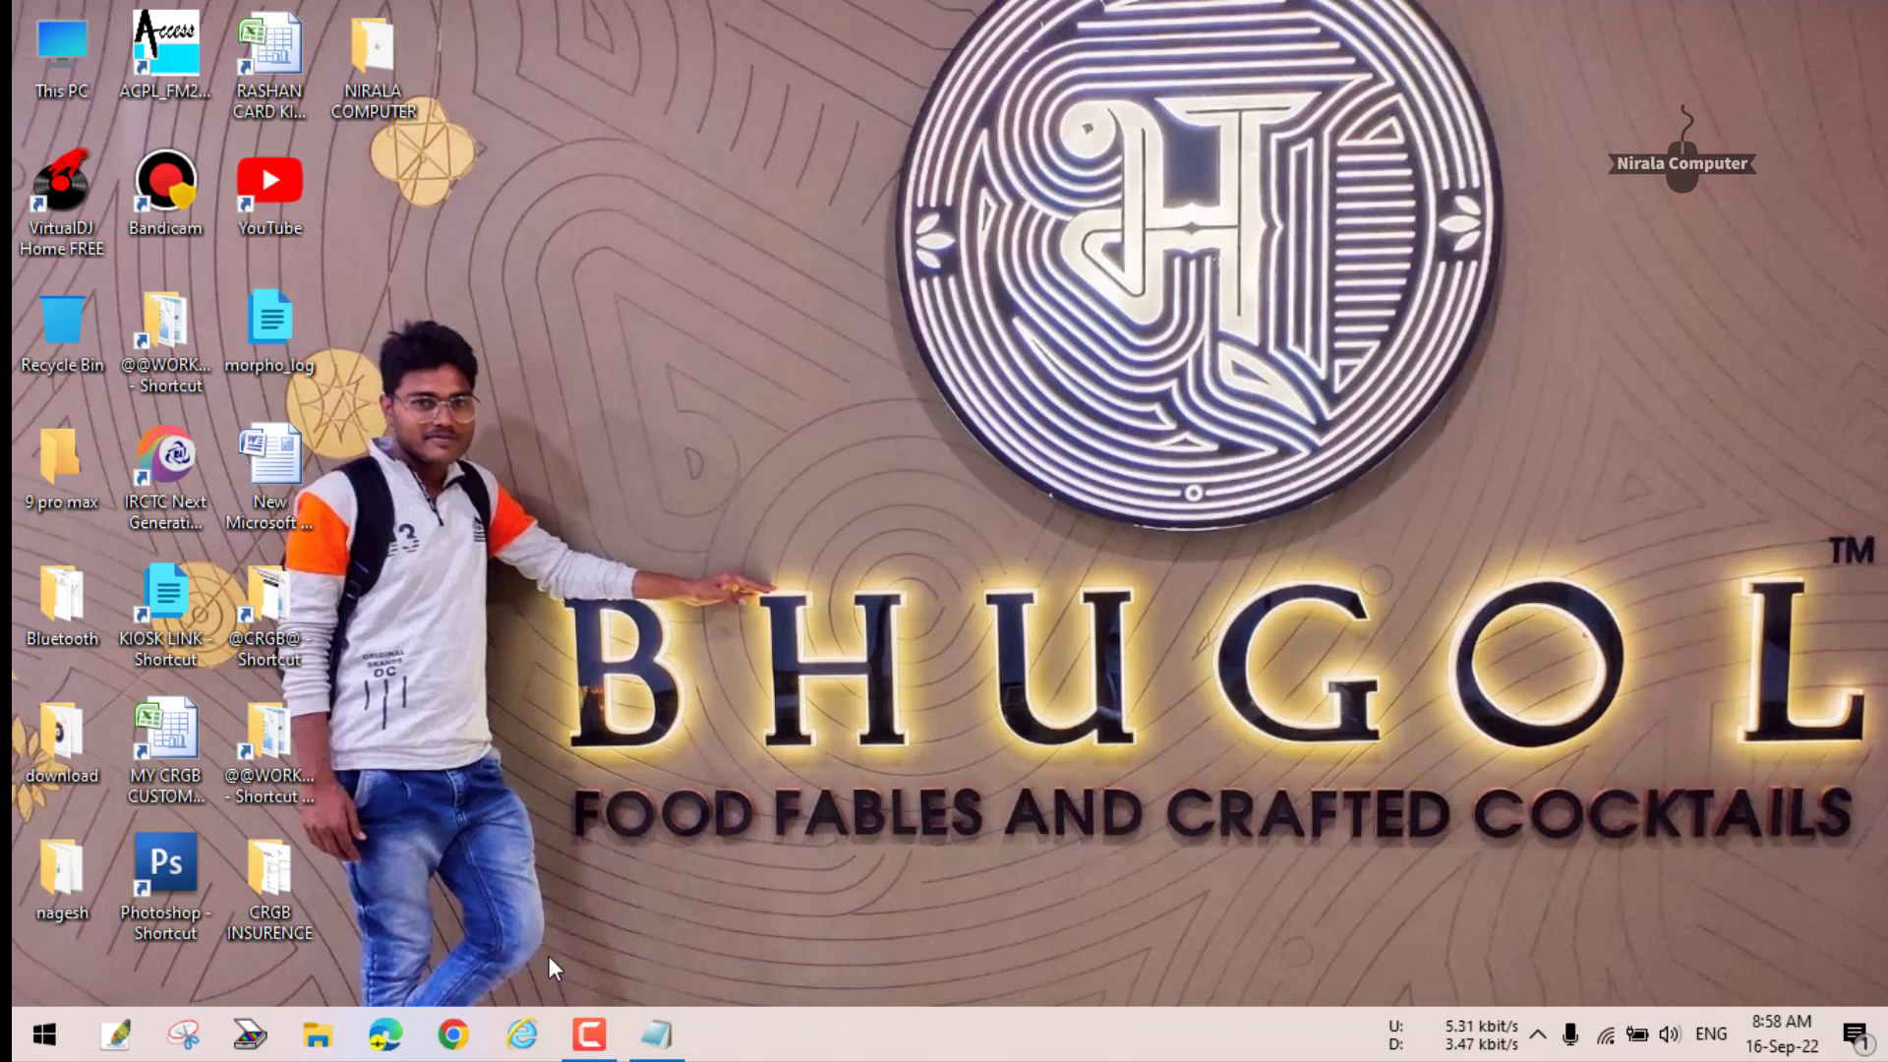
left_click(522, 1048)
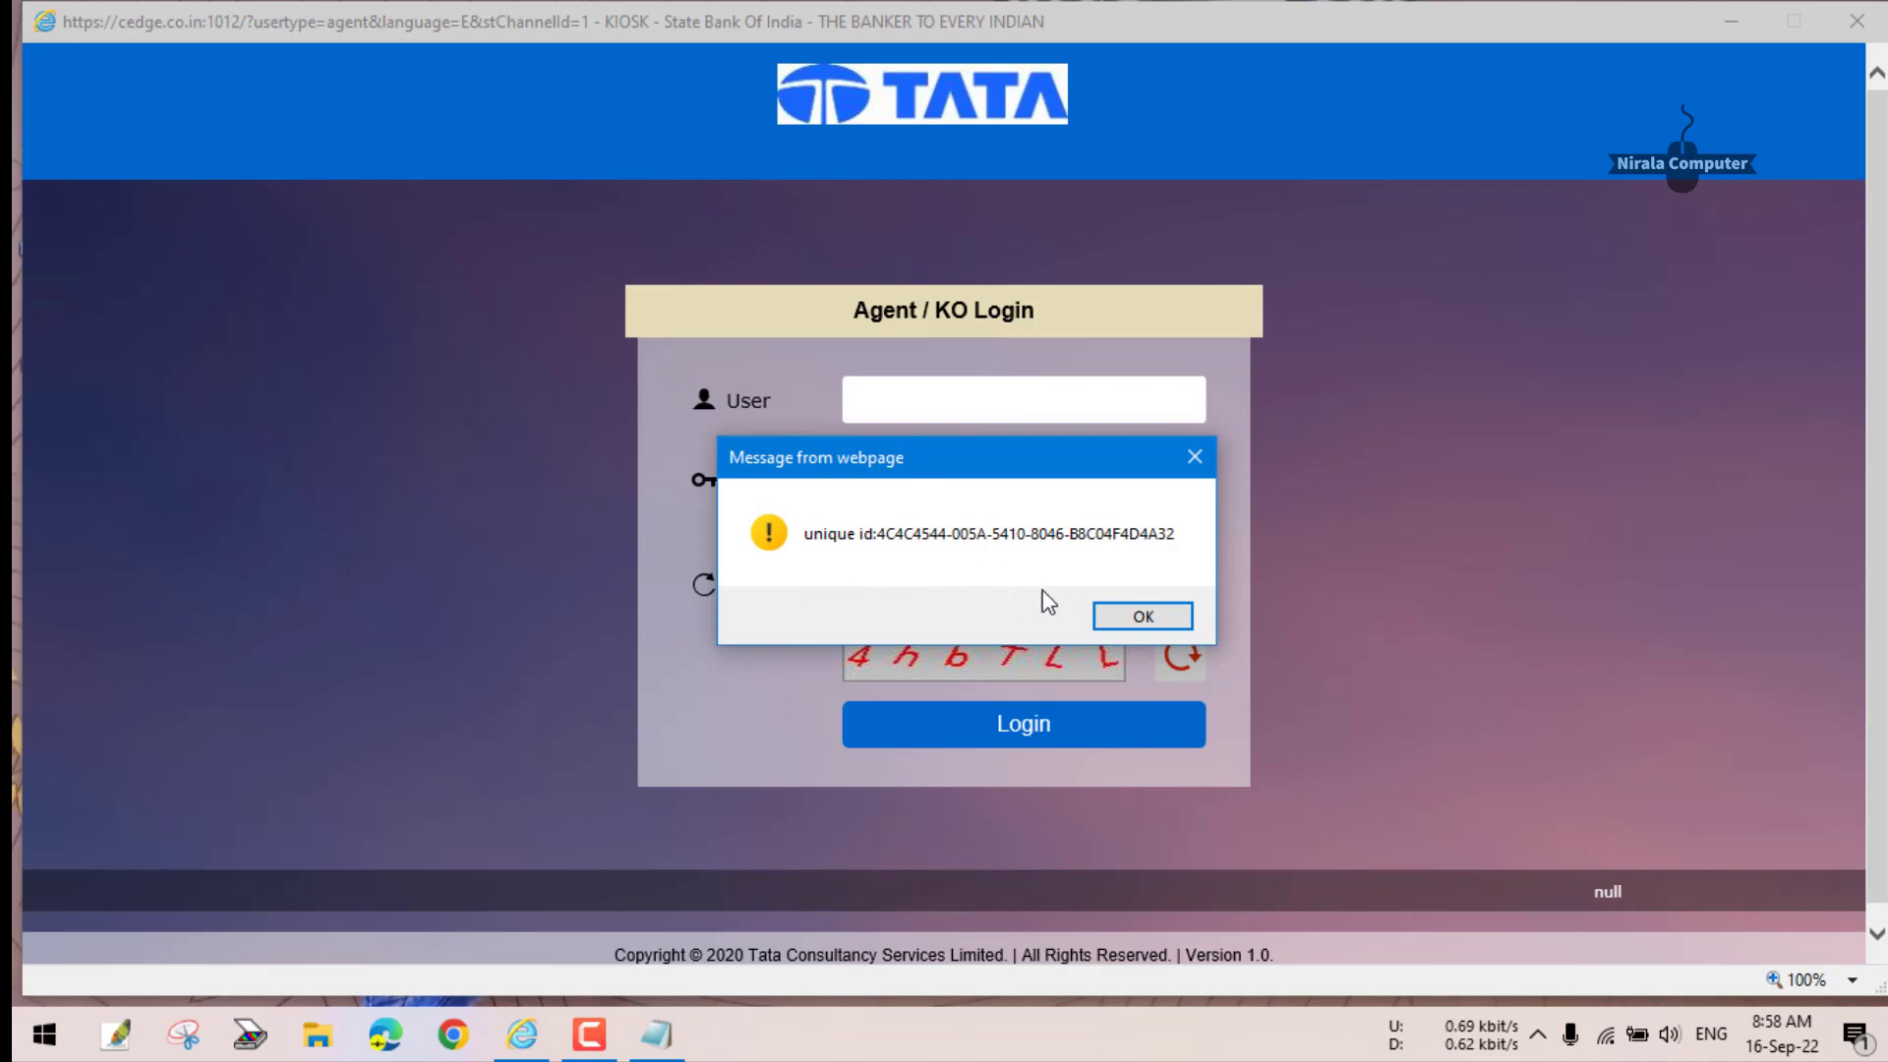
left_click(1140, 618)
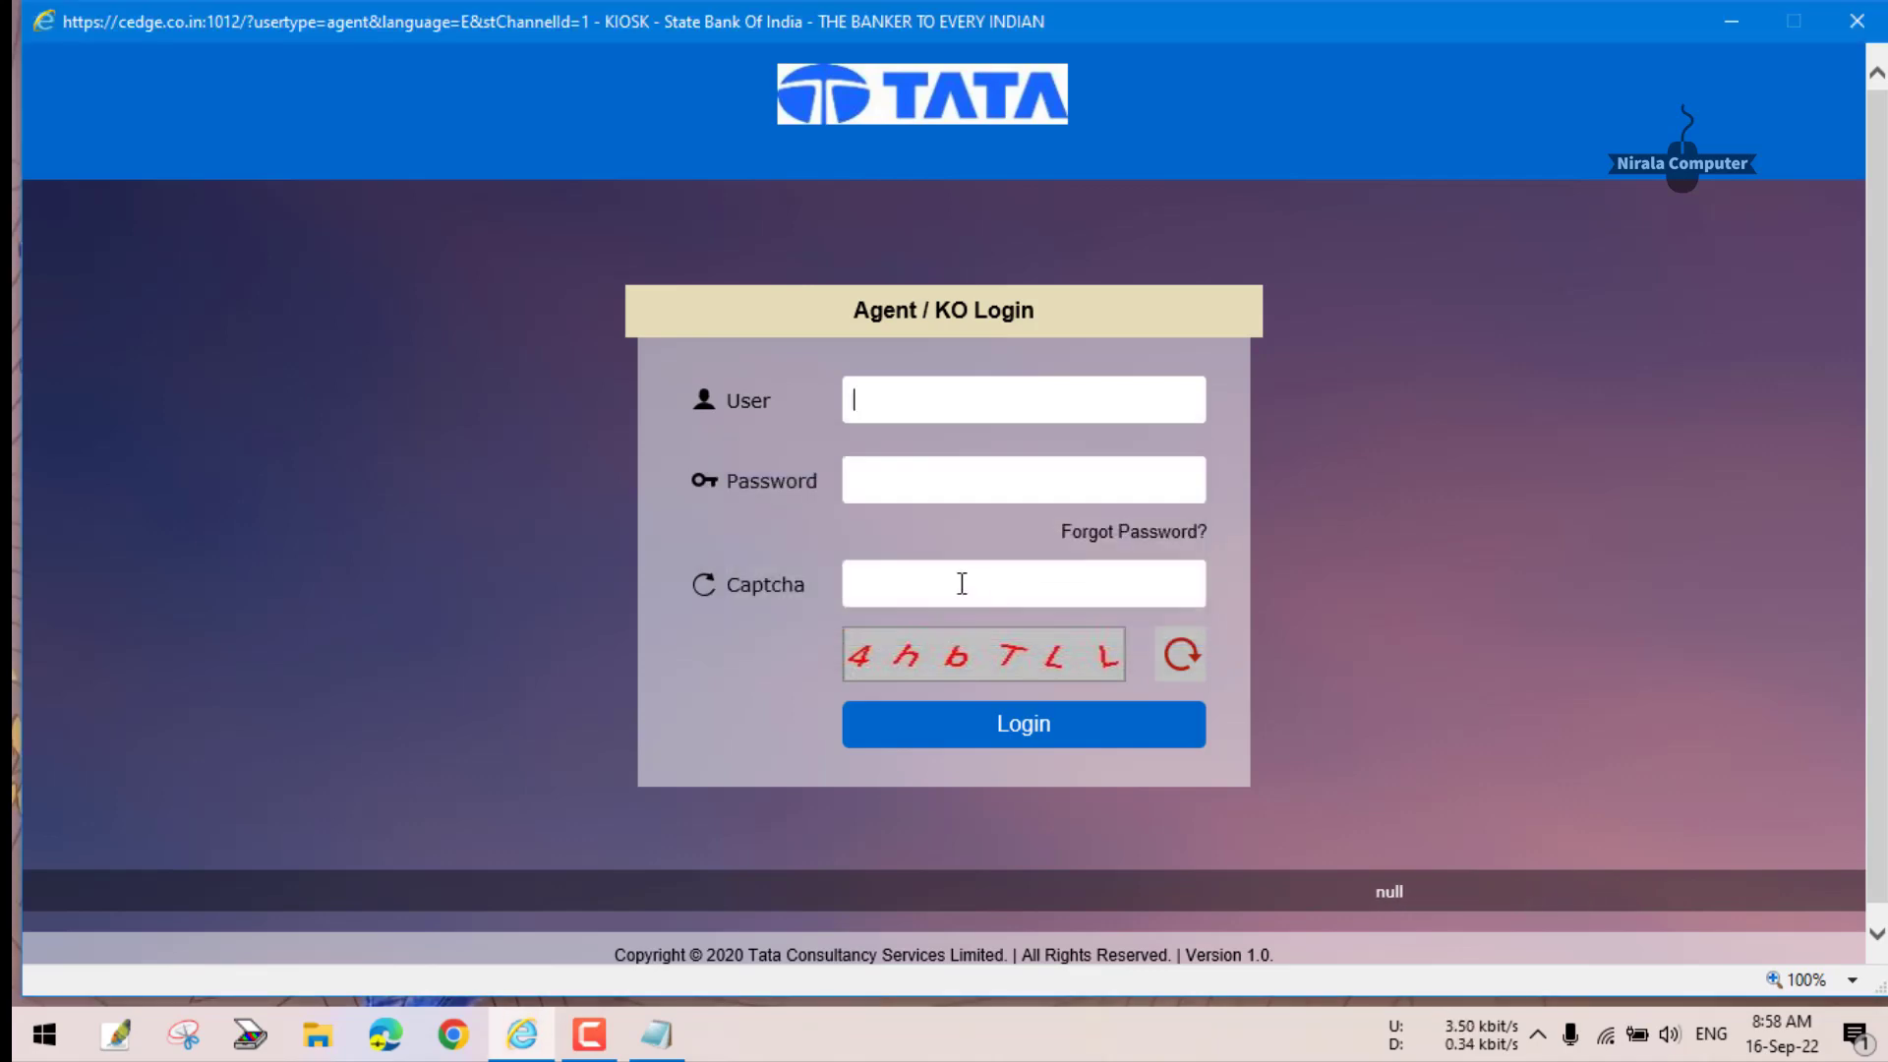
left_click(1856, 21)
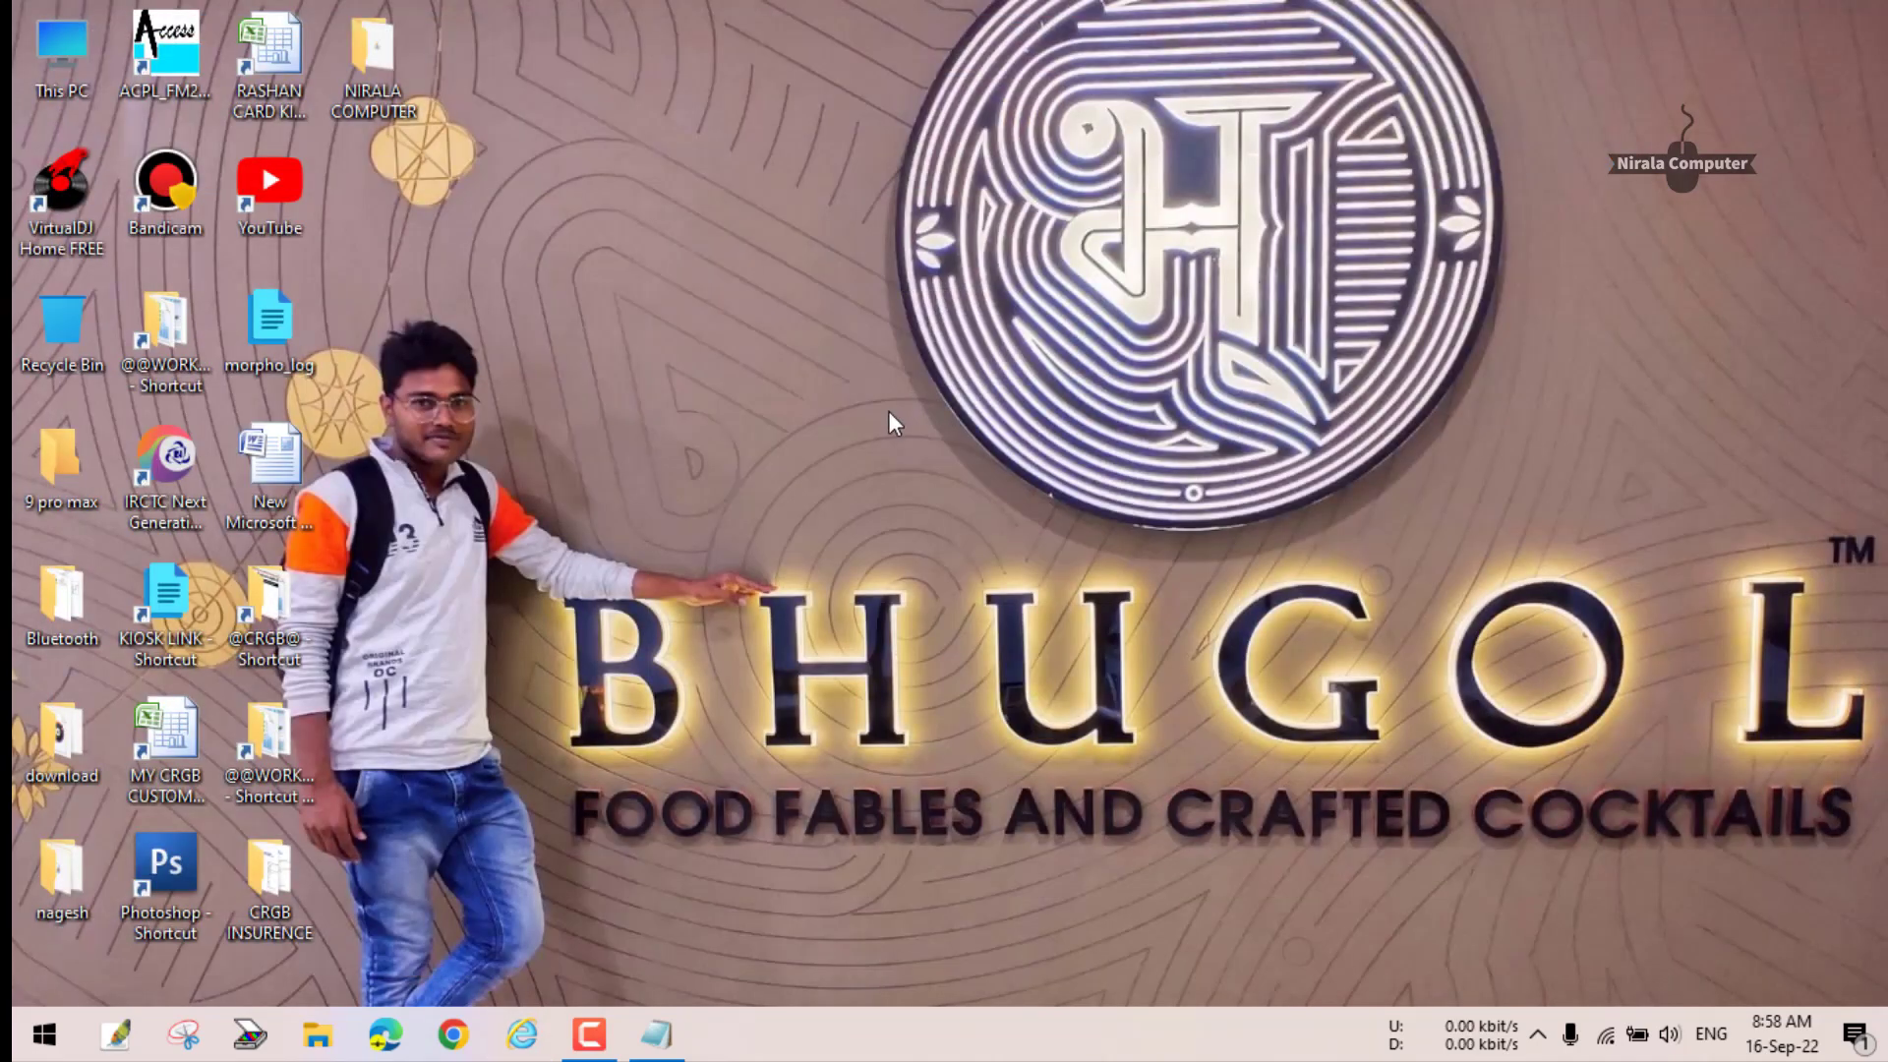
- Open ConfigSettings from C:\MorphoRdServiceL0Soft in Notepad, starting from This PC
double_click(62, 50)
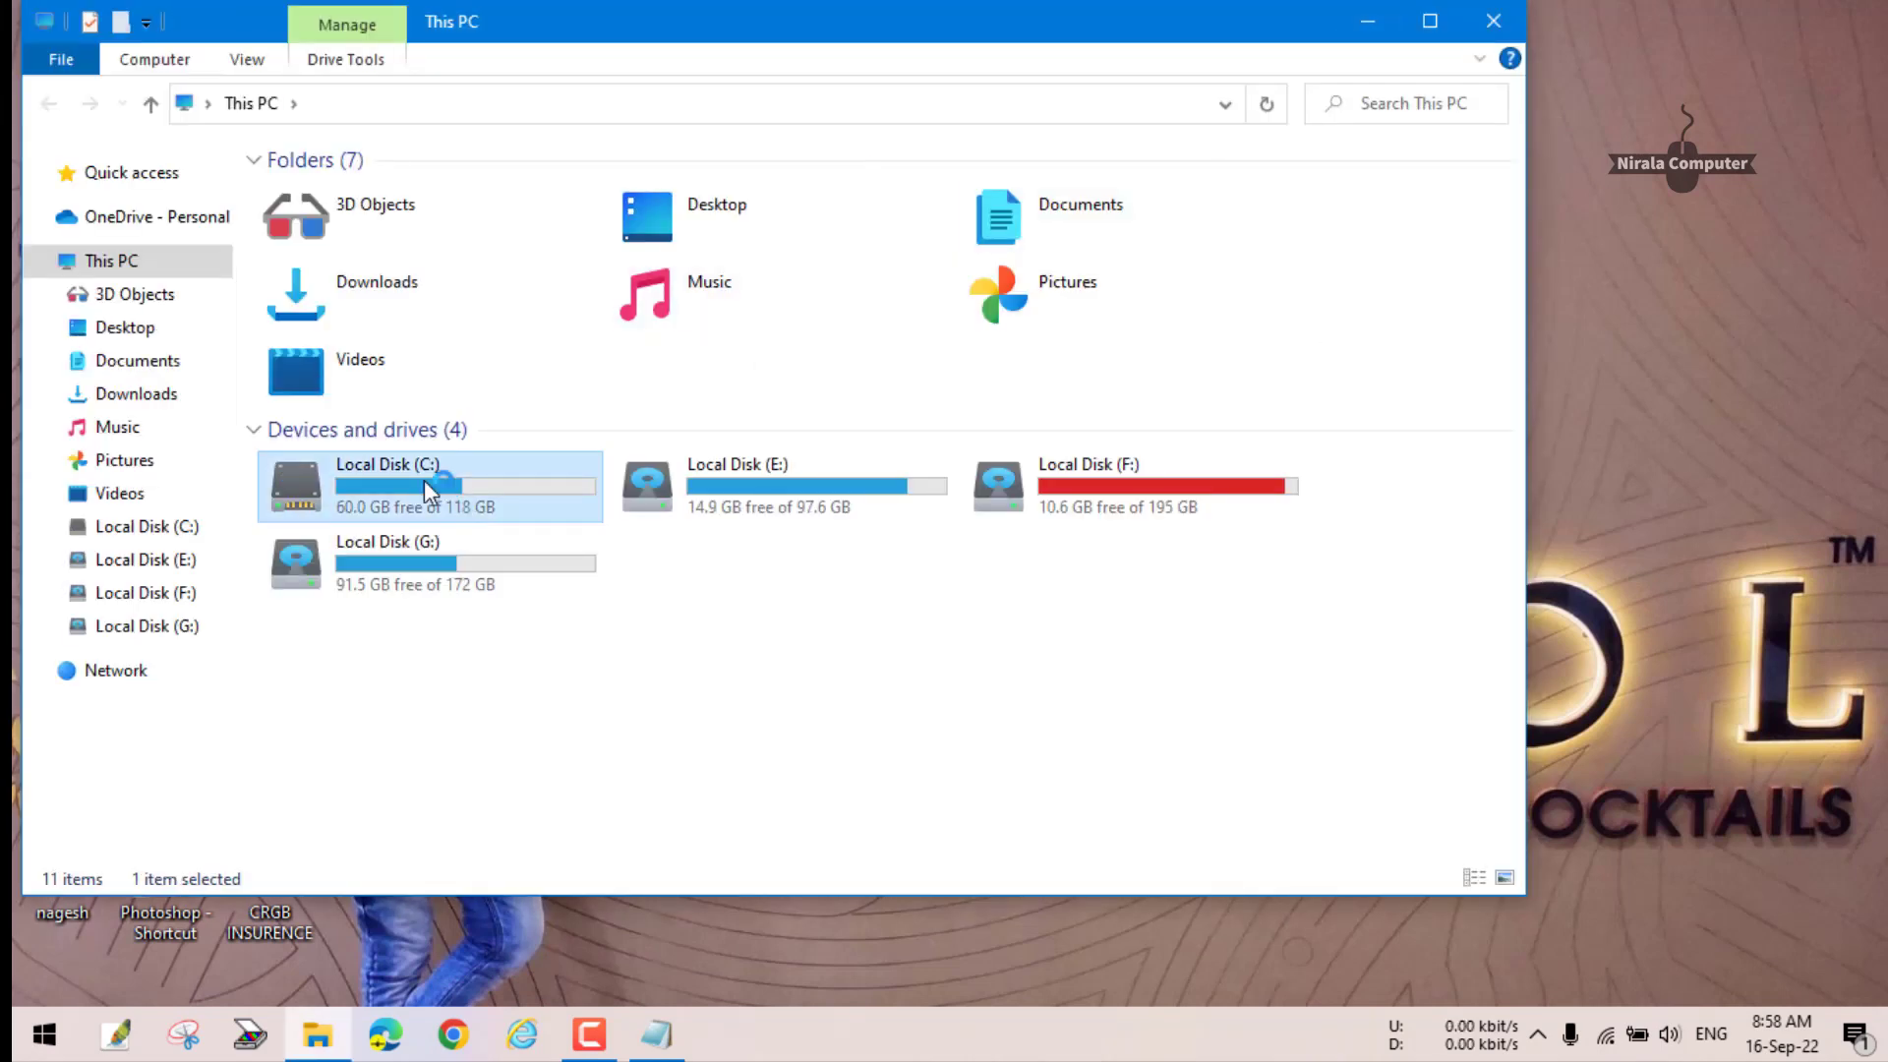
double_click(428, 487)
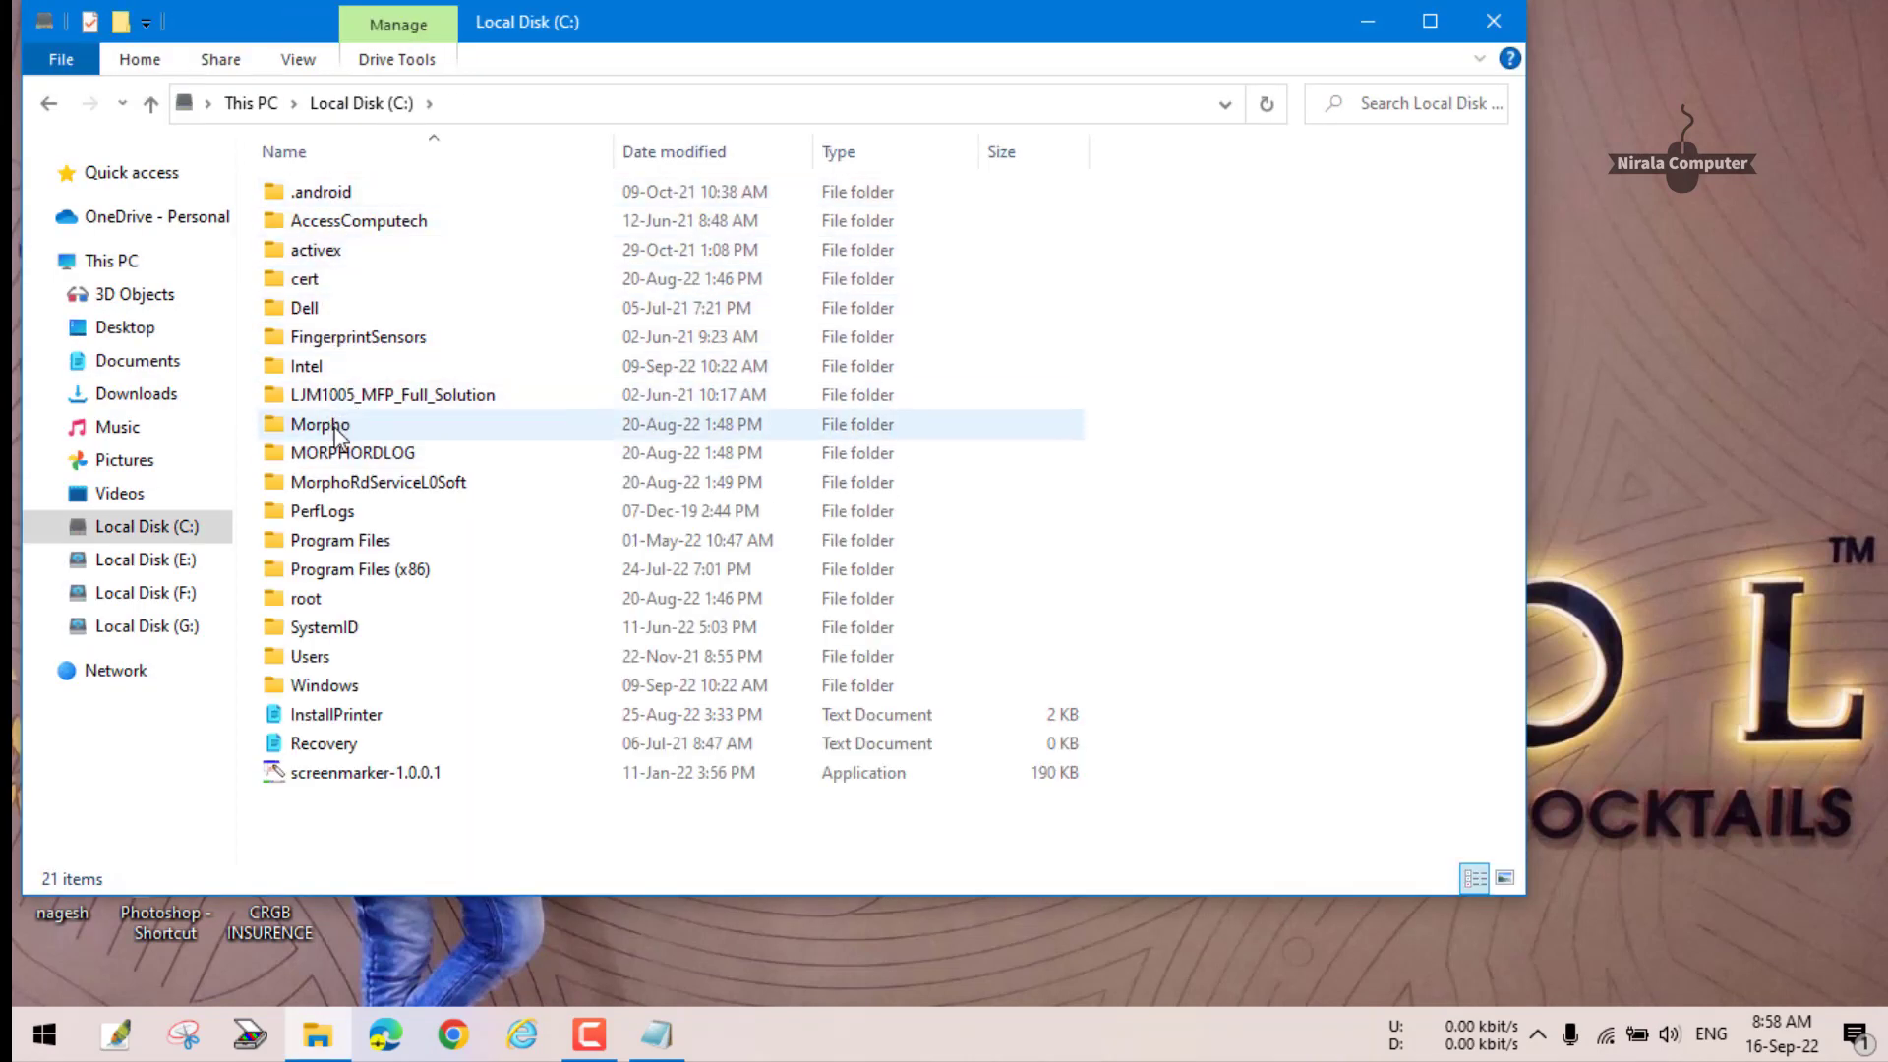
double_click(399, 486)
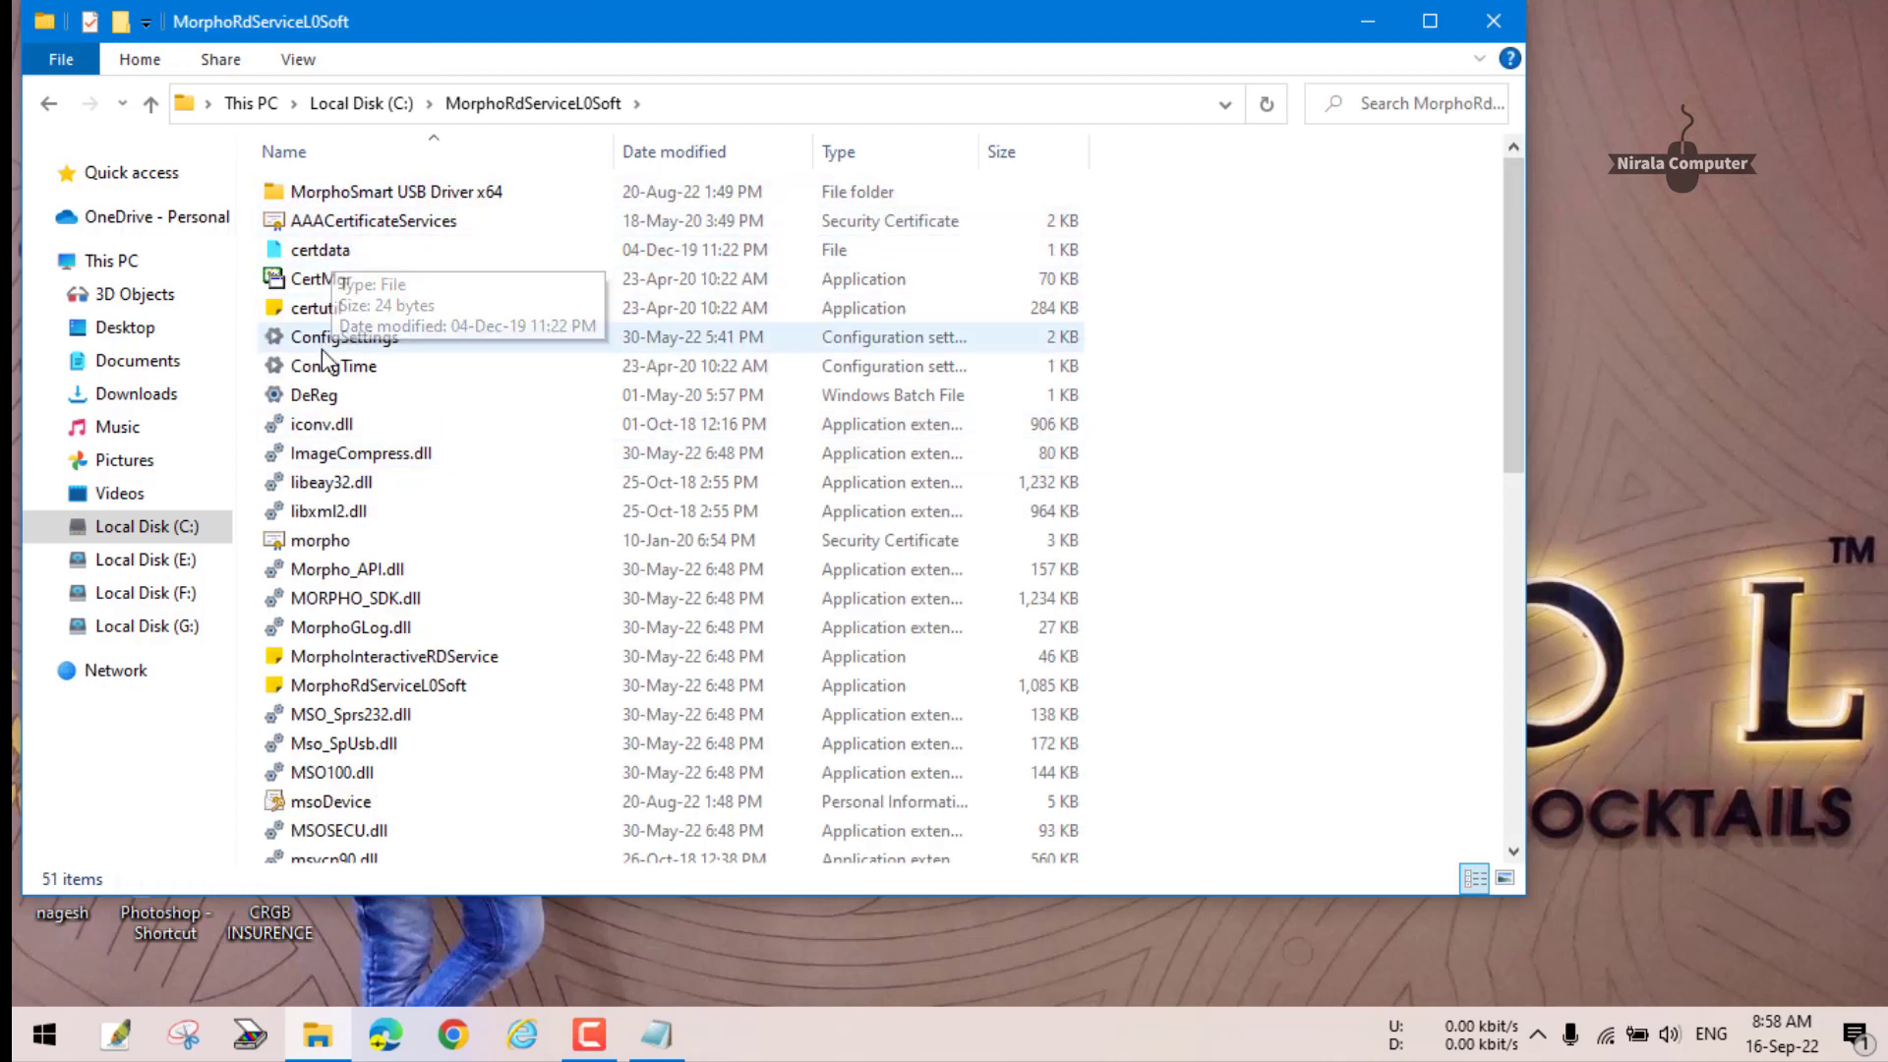
double_click(398, 337)
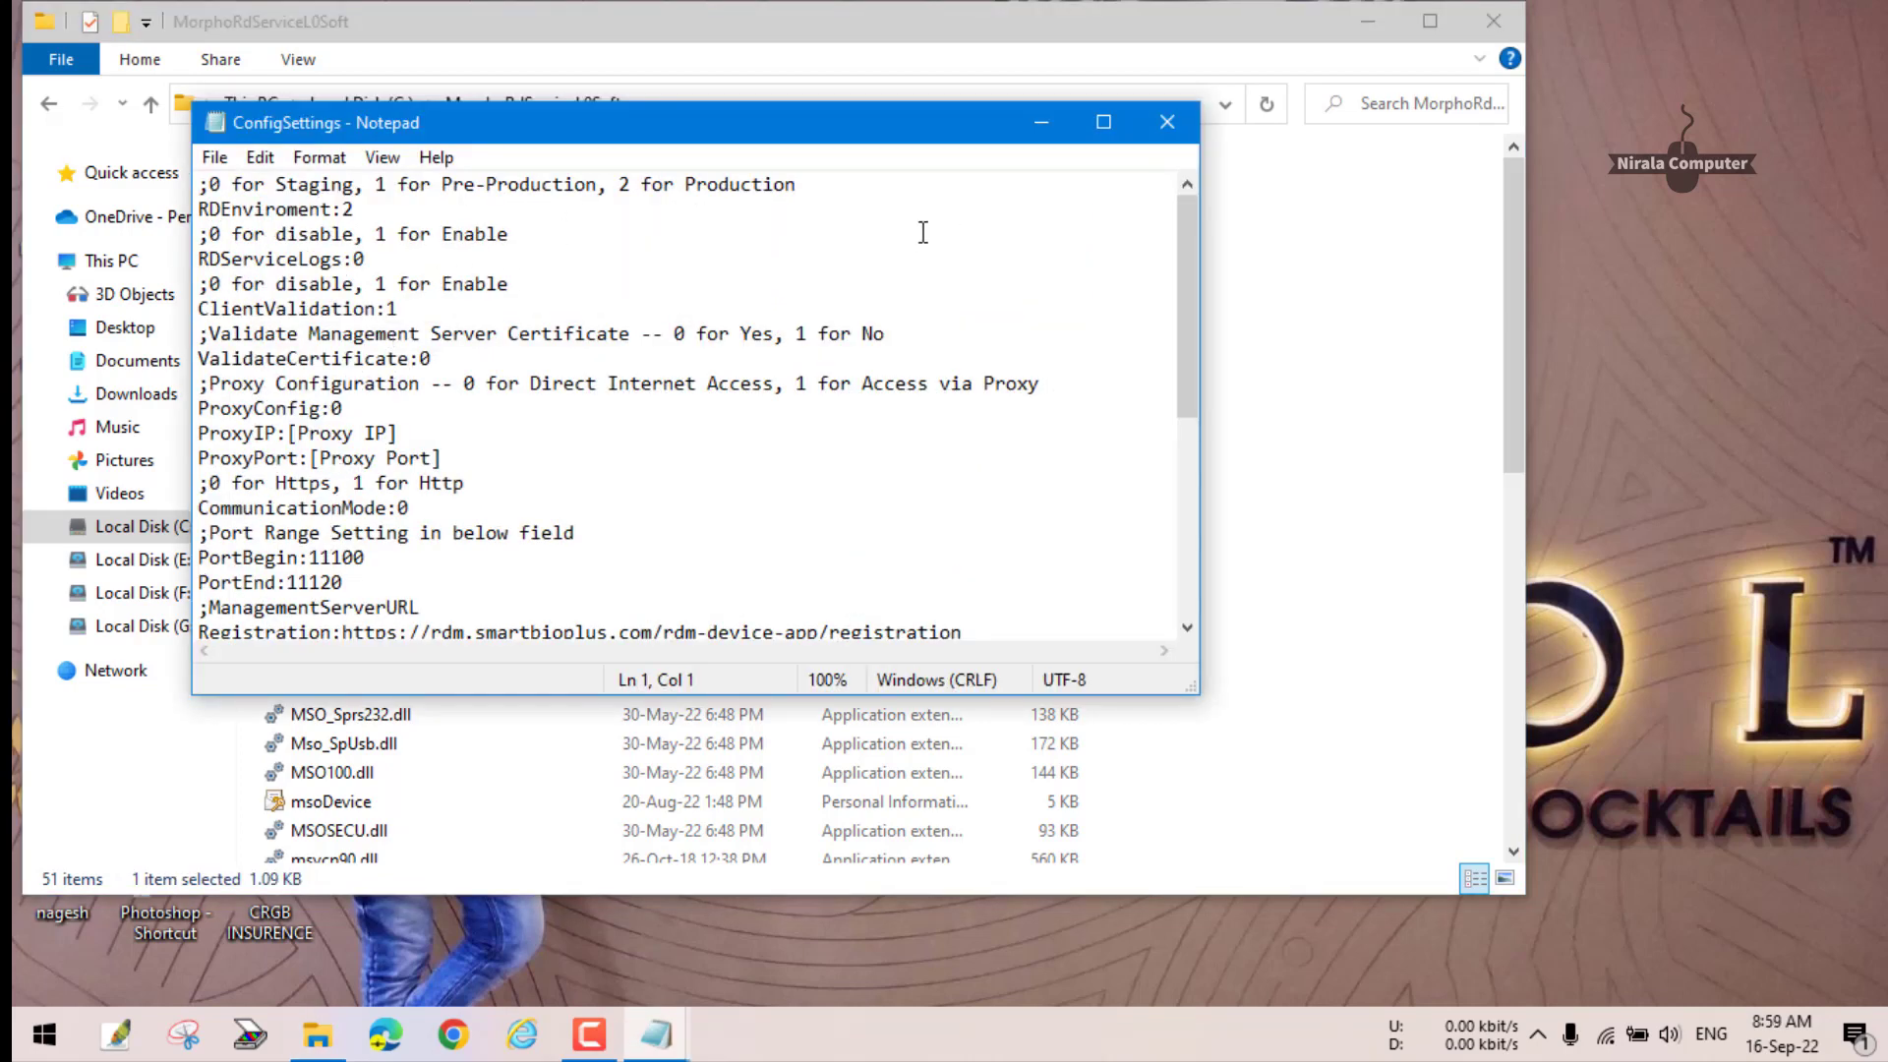
- Change CommunicationMode in ConfigSettings from 0 (Https) to 1 (Http)
left_click(1121, 120)
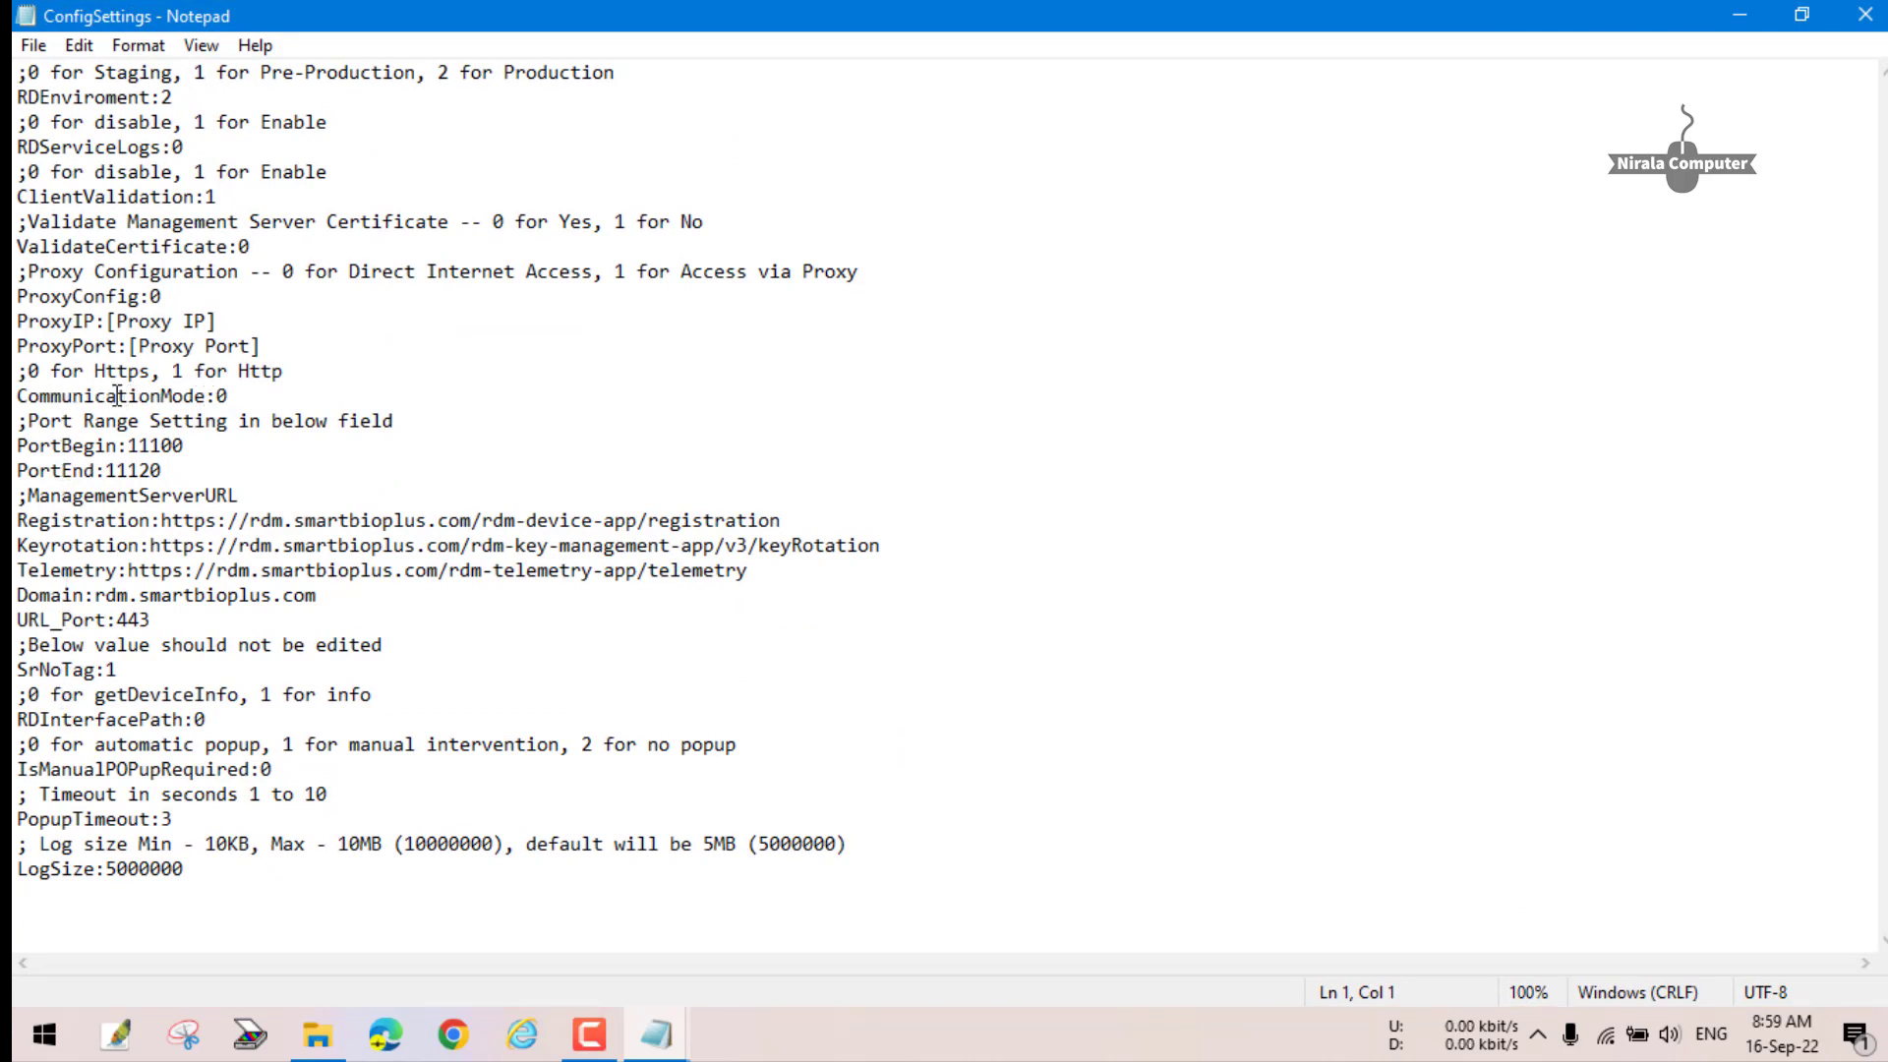
left_click_drag(13, 369, 145, 367)
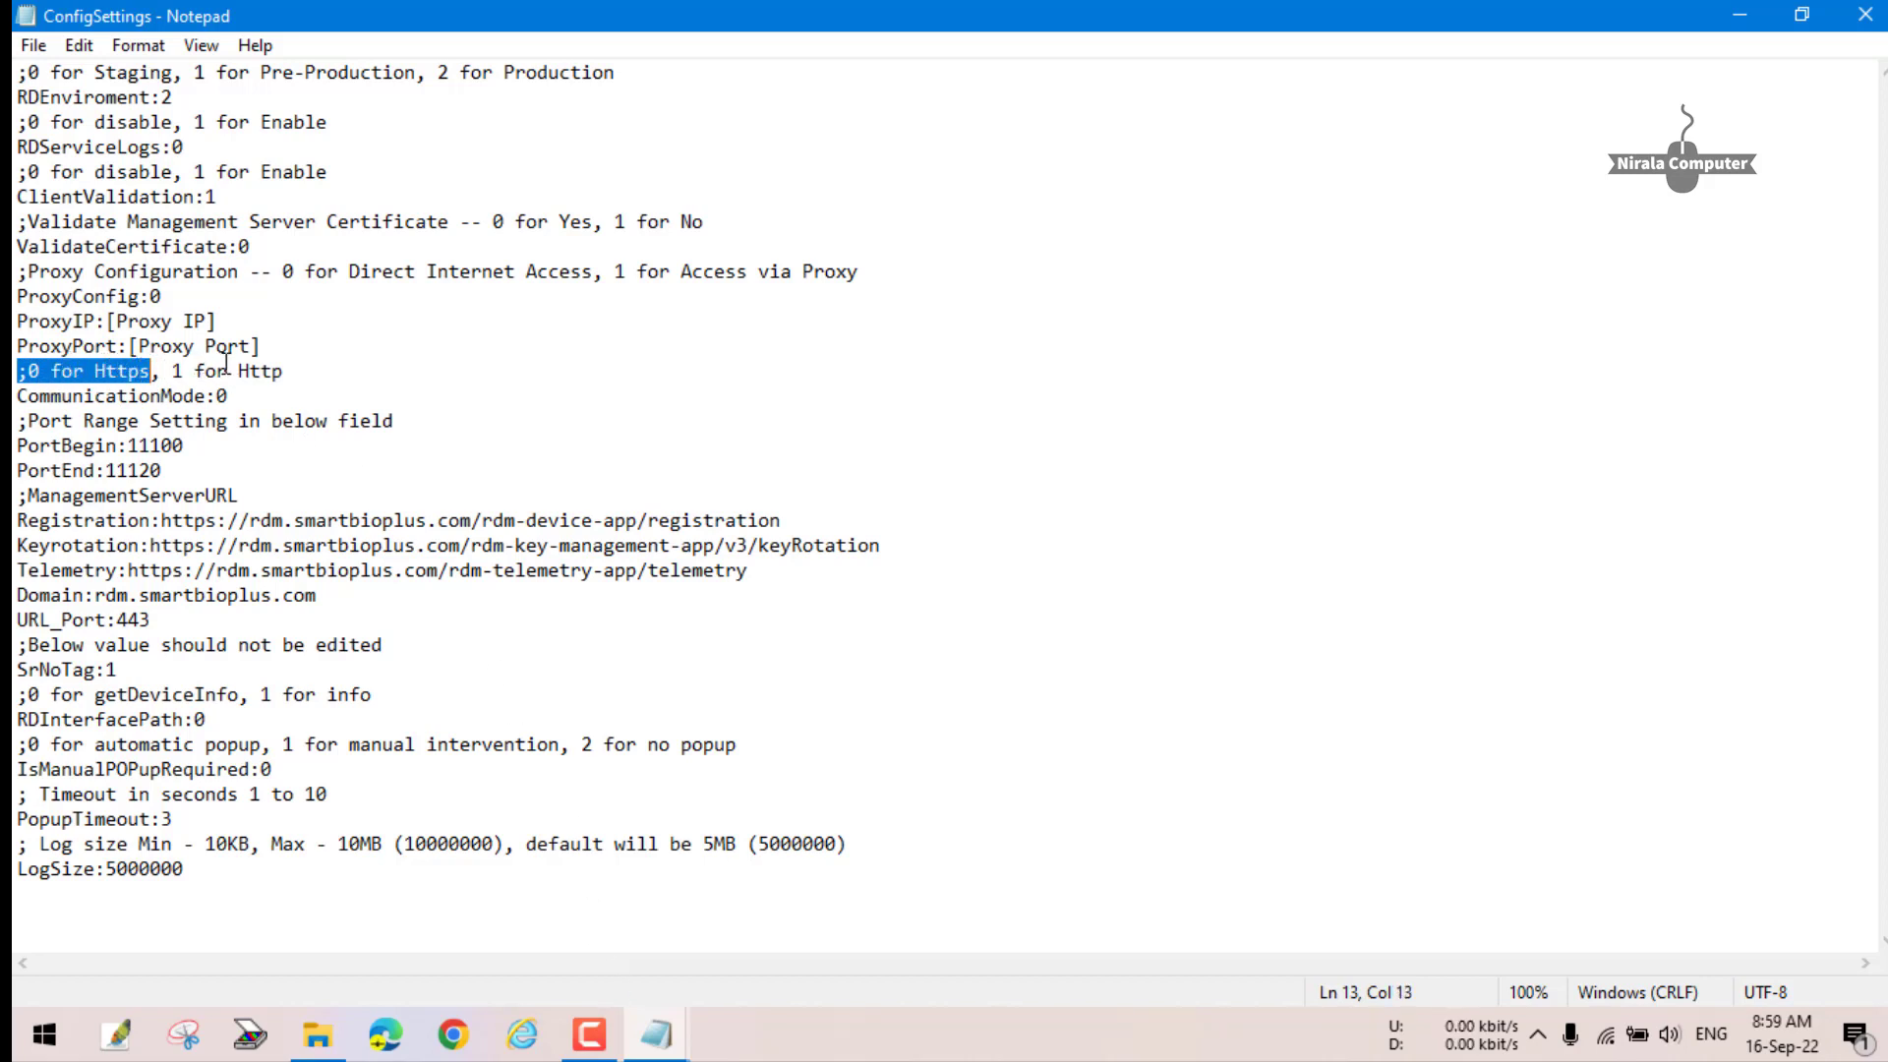
left_click_drag(177, 374, 282, 372)
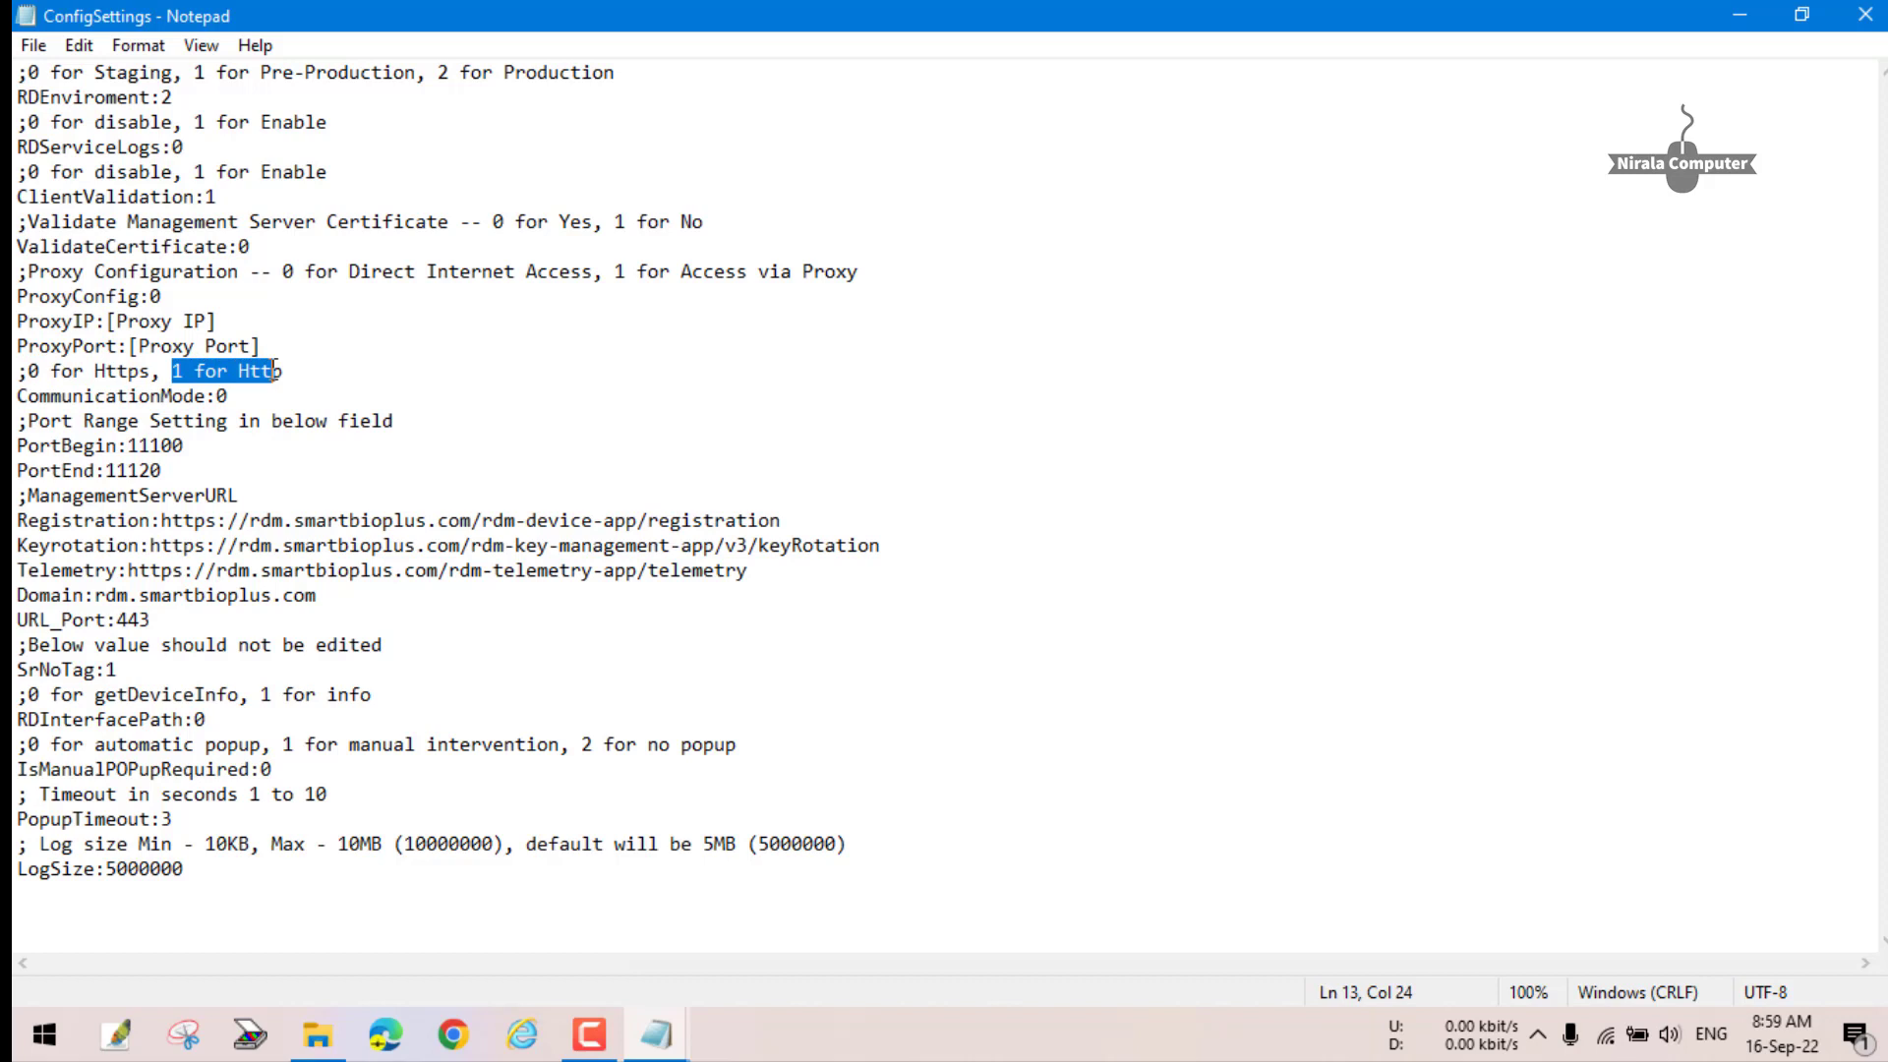
left_click(232, 395)
key("BackSpace")
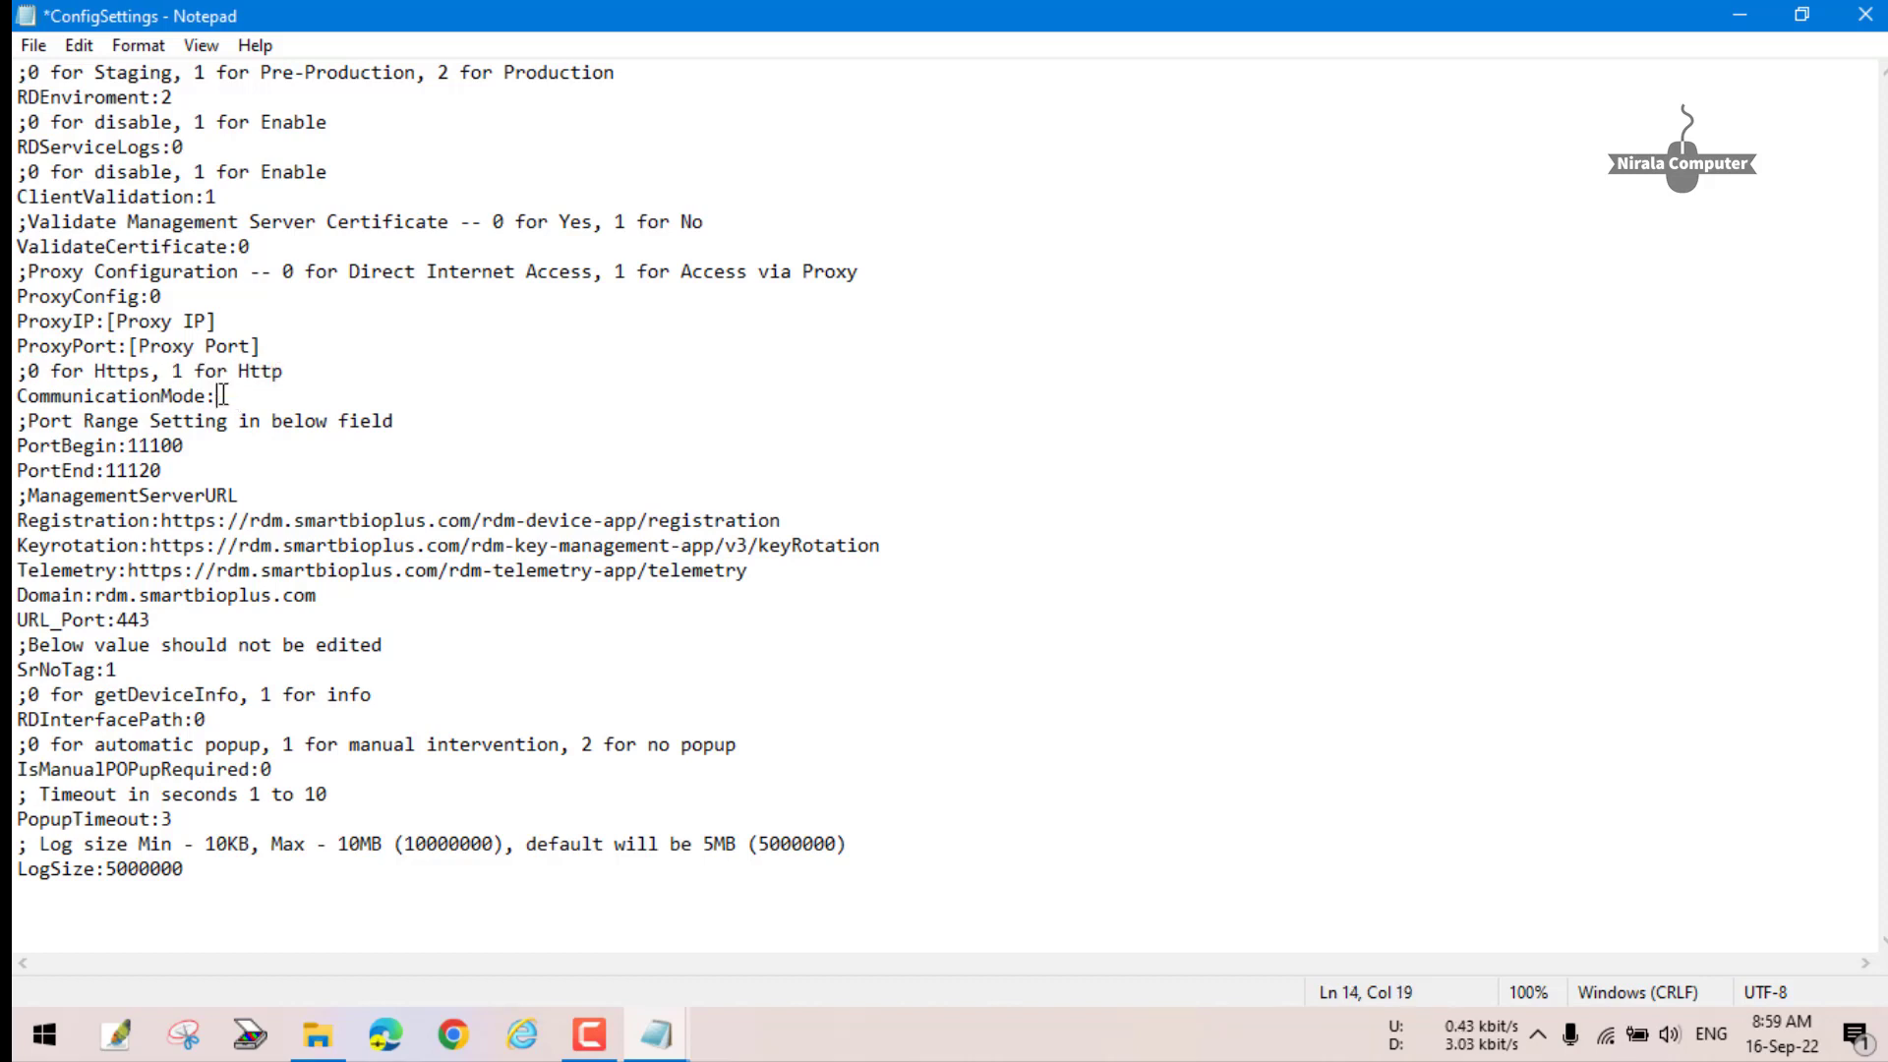
- Save ConfigSettings.ini and close Notepad and the MorphoRdServiceL0Soft folder
left_click(1864, 15)
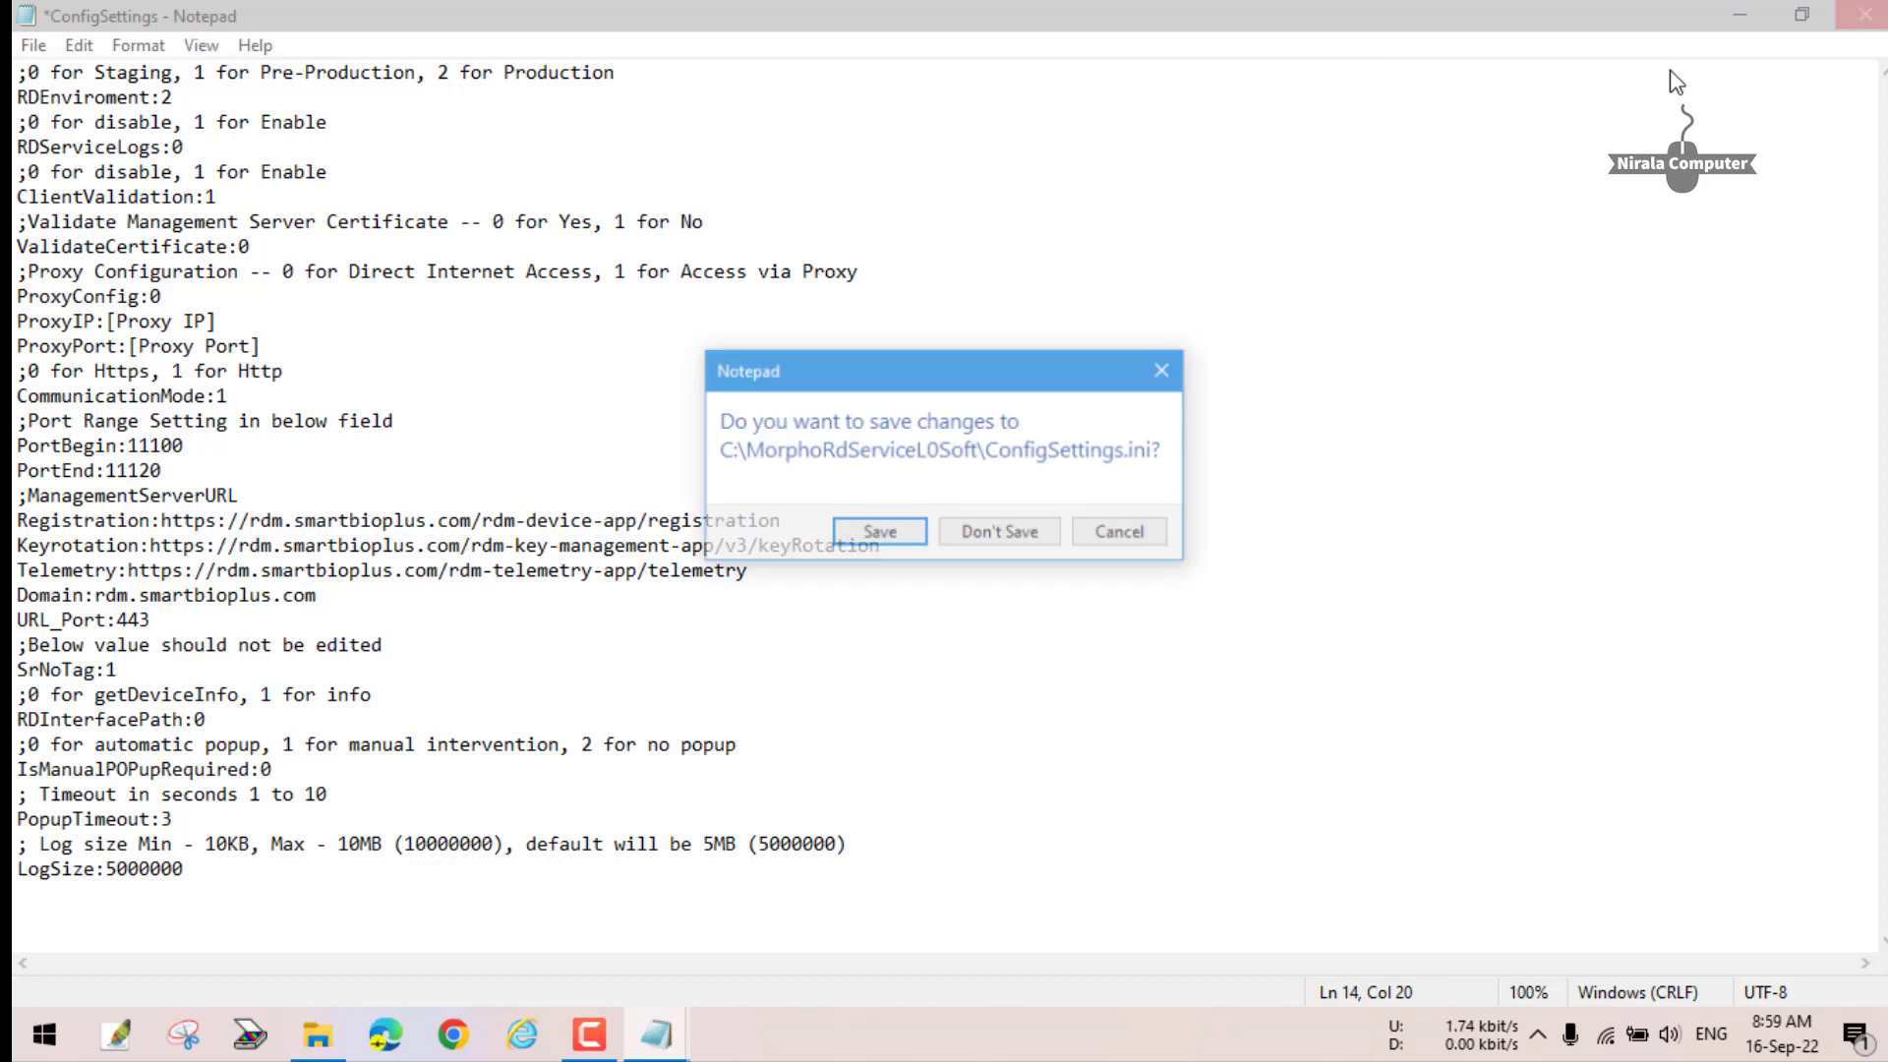
left_click(878, 534)
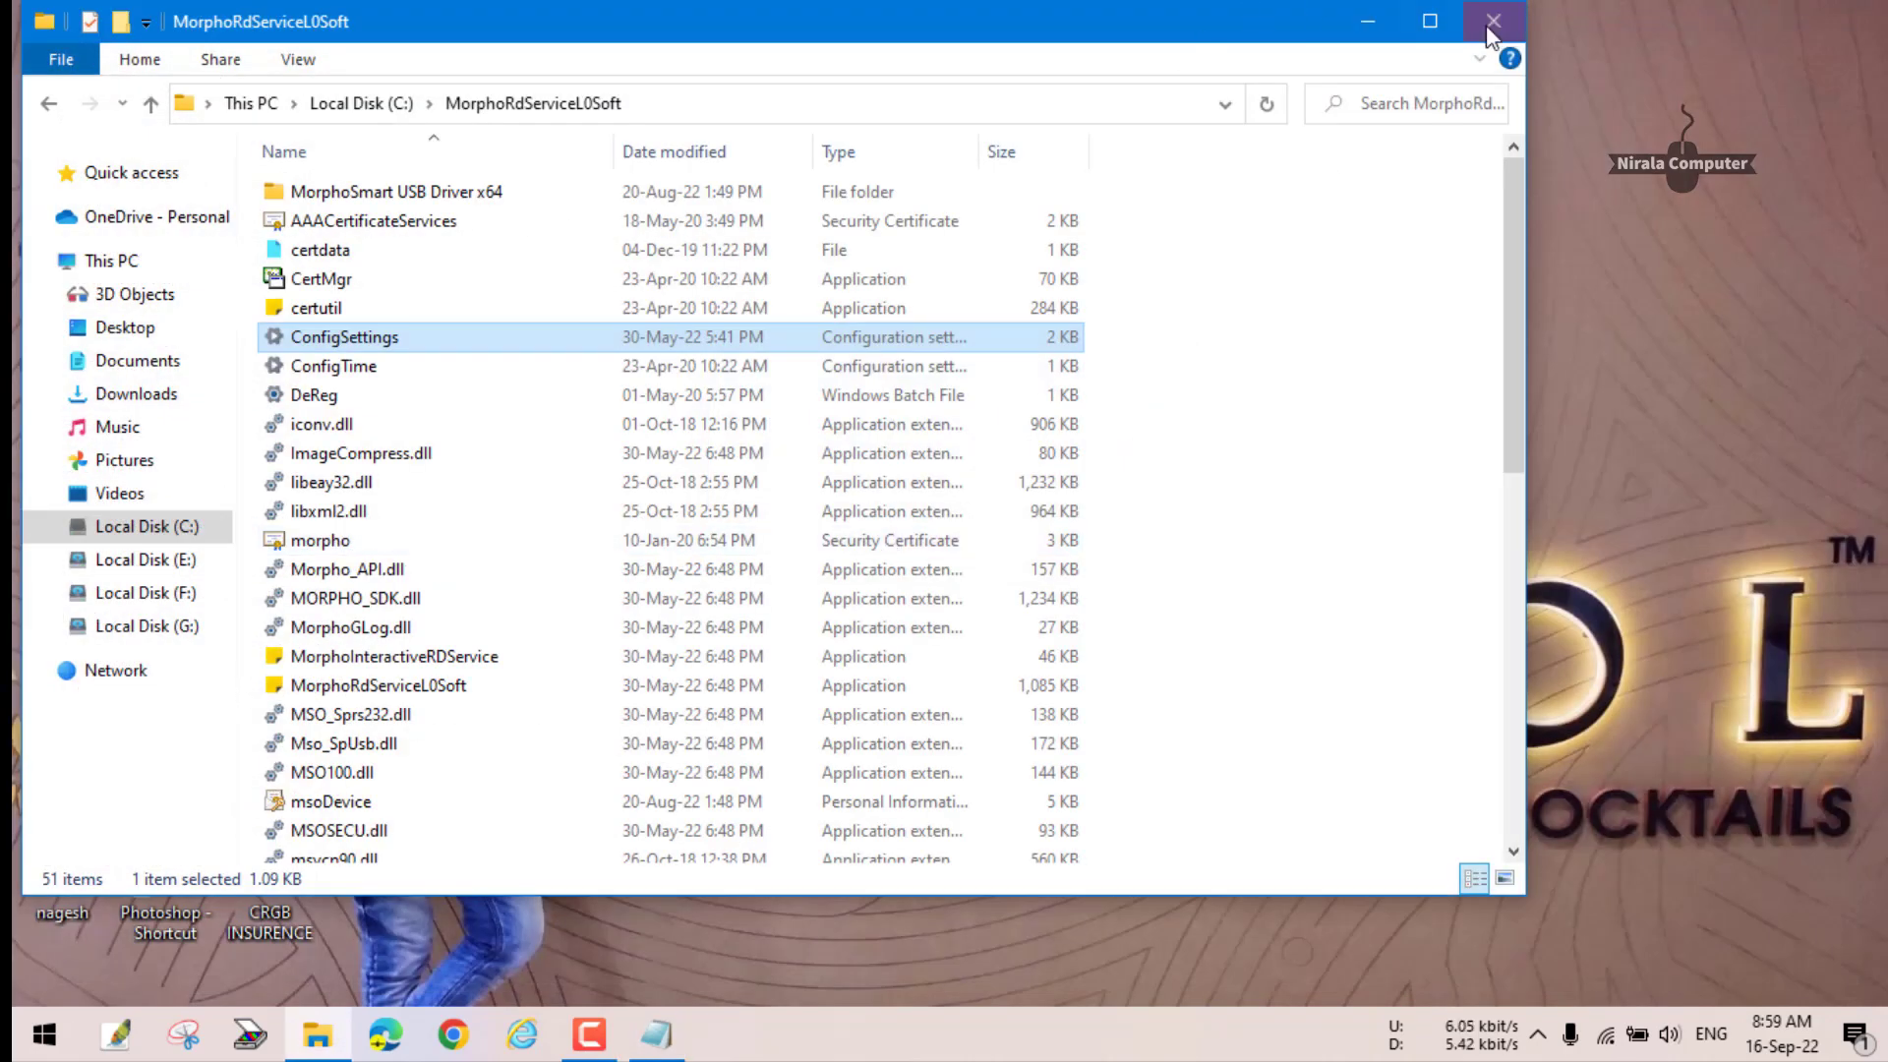
left_click(1620, 16)
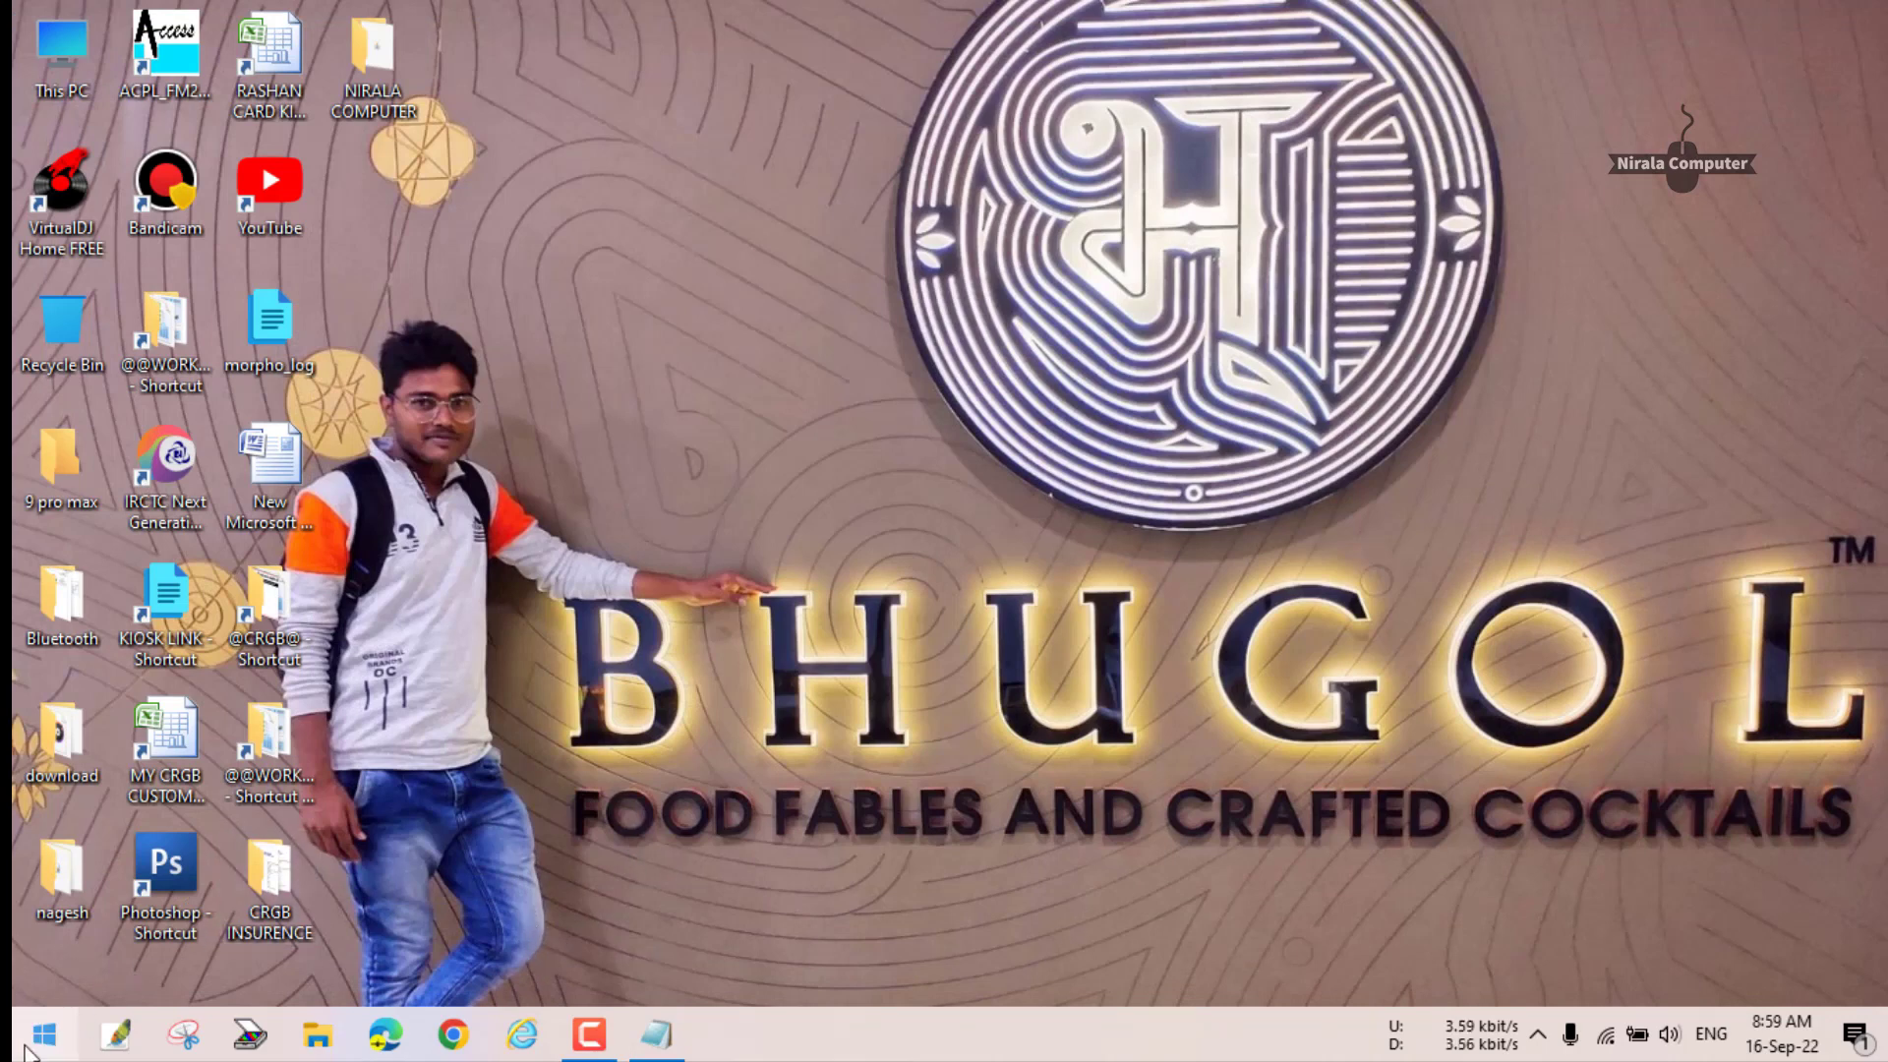
- Launch the Services app by searching 'ser' in Start
left_click(44, 1033)
type("se")
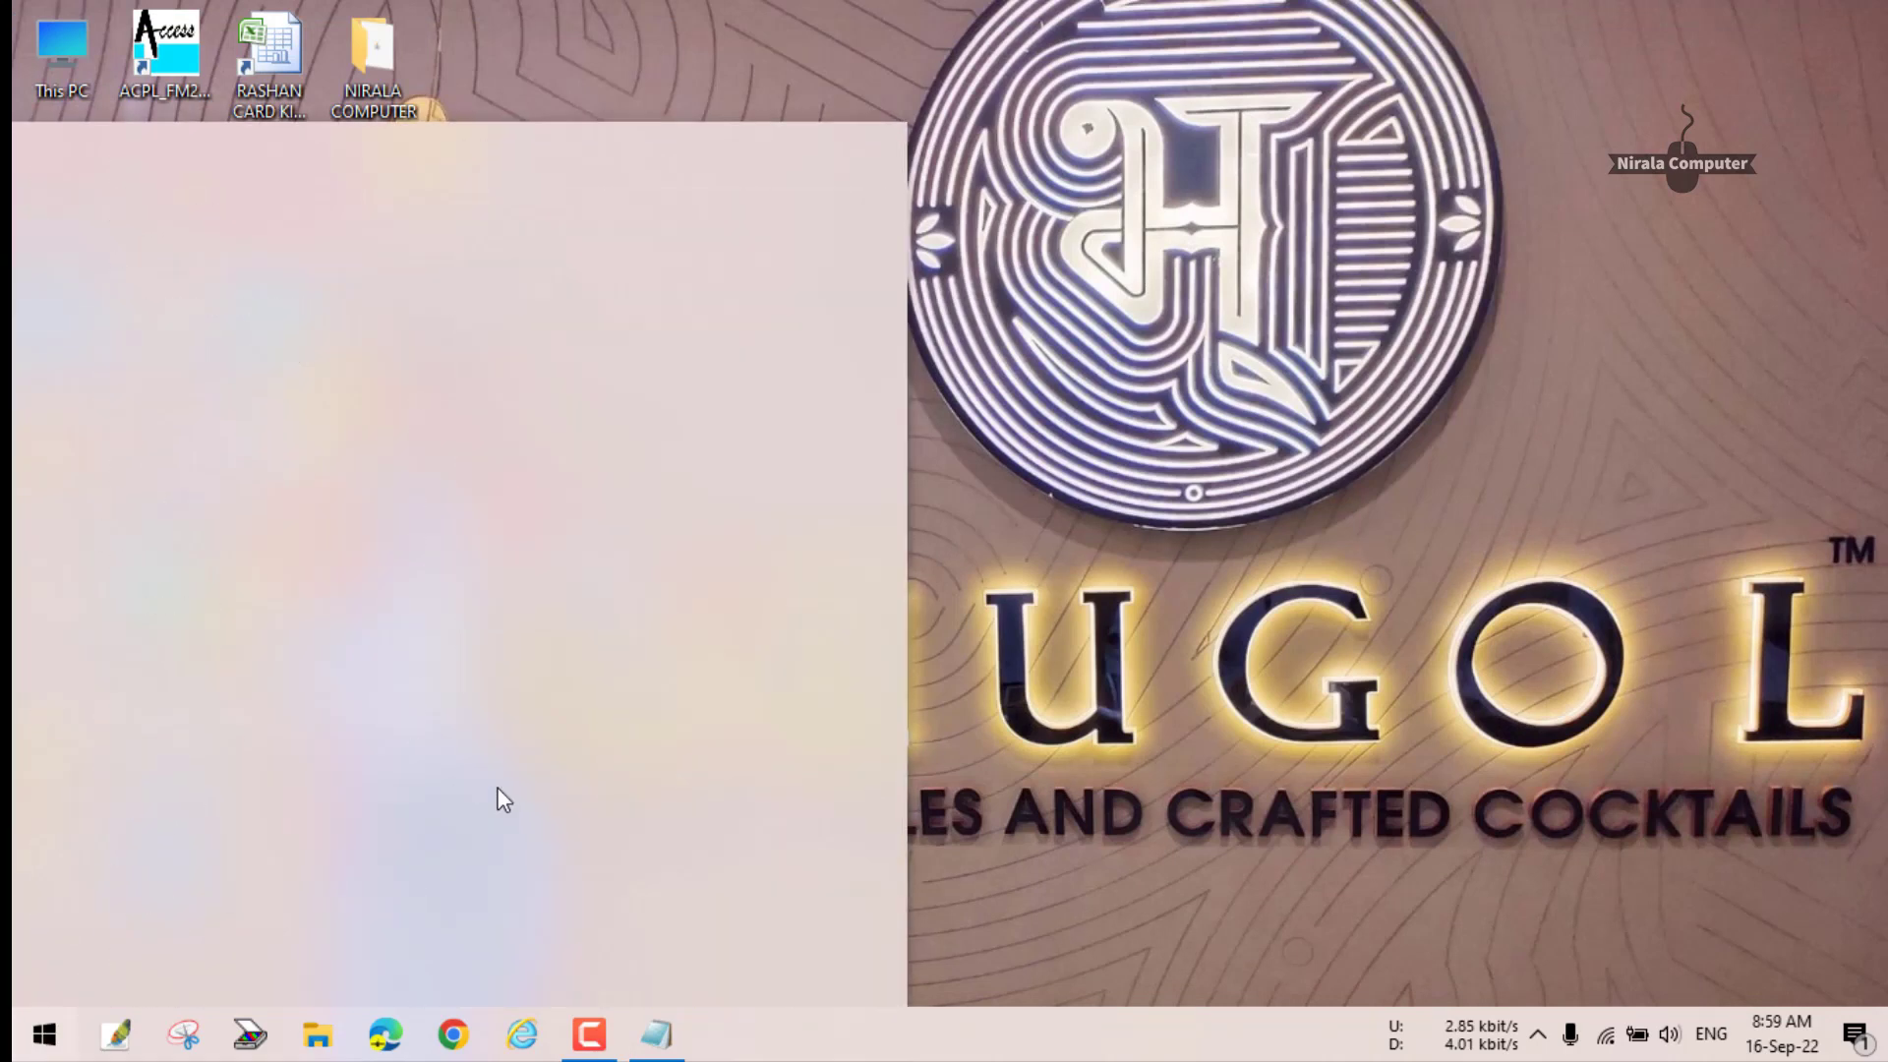
type("r")
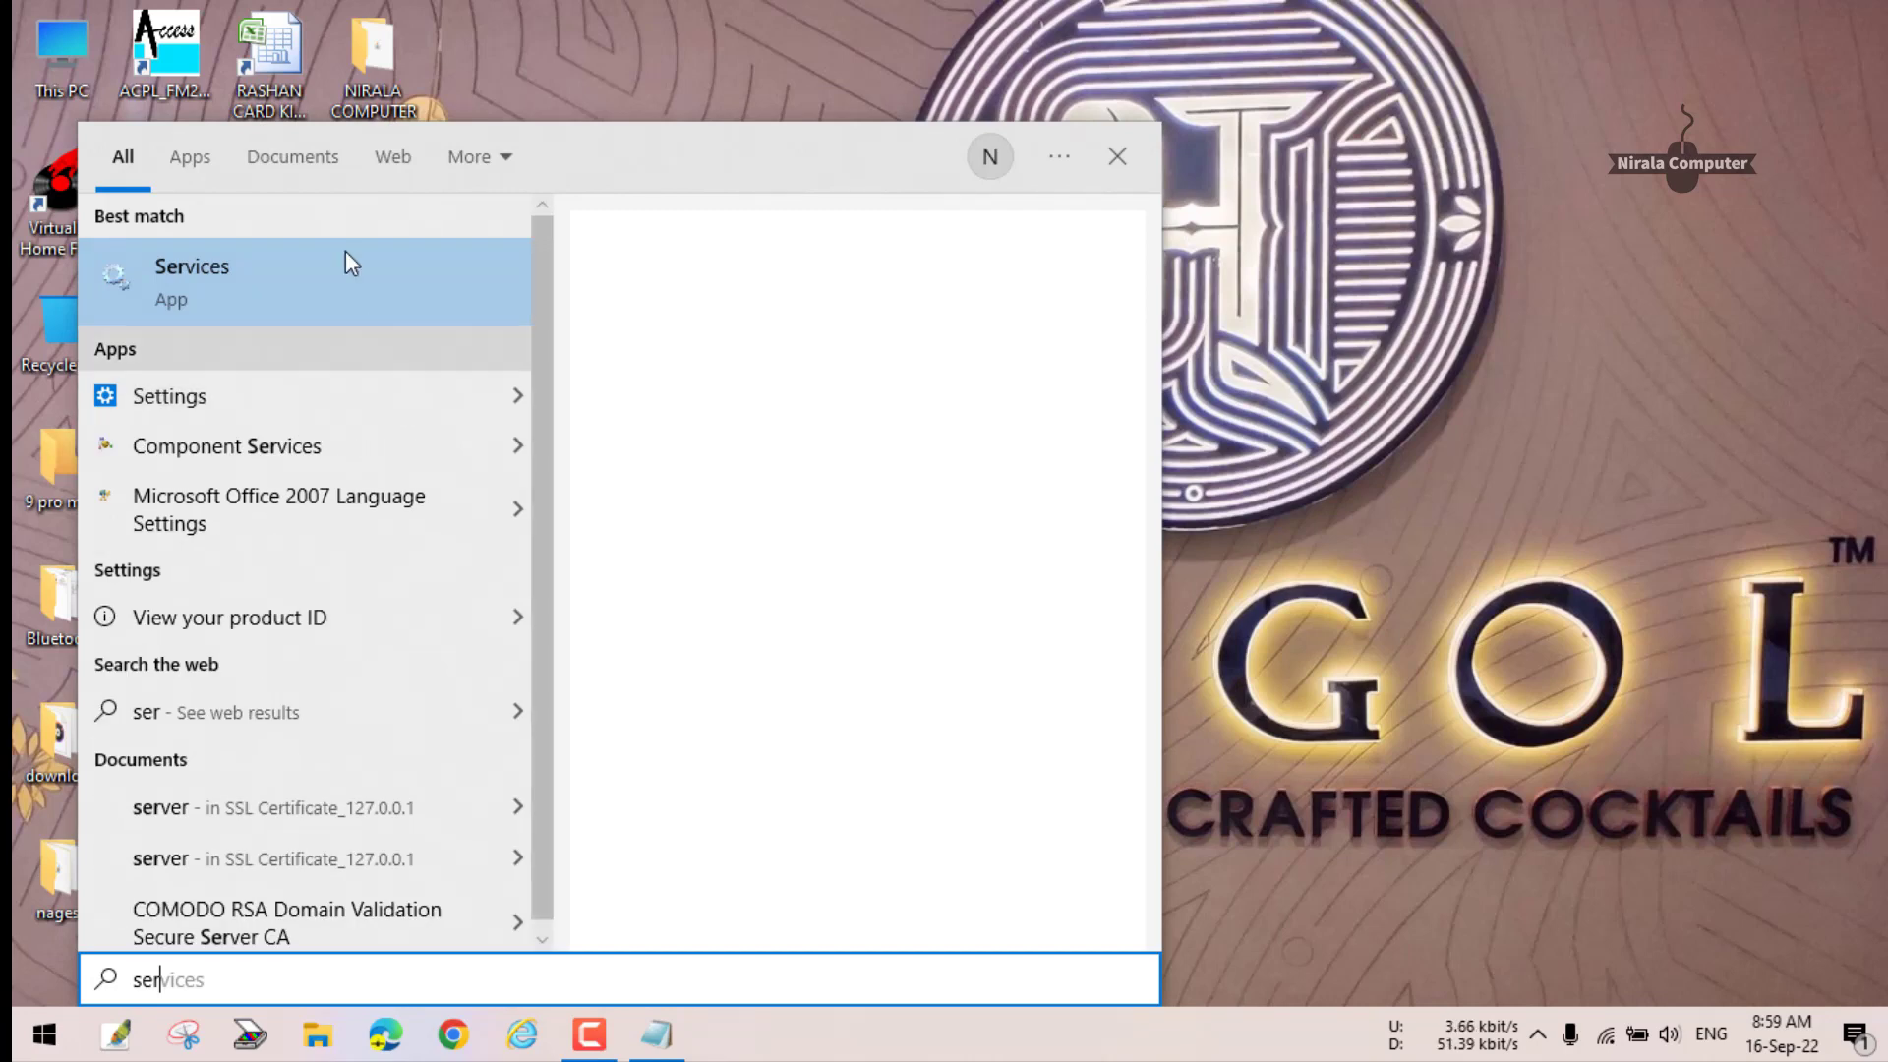
left_click(354, 262)
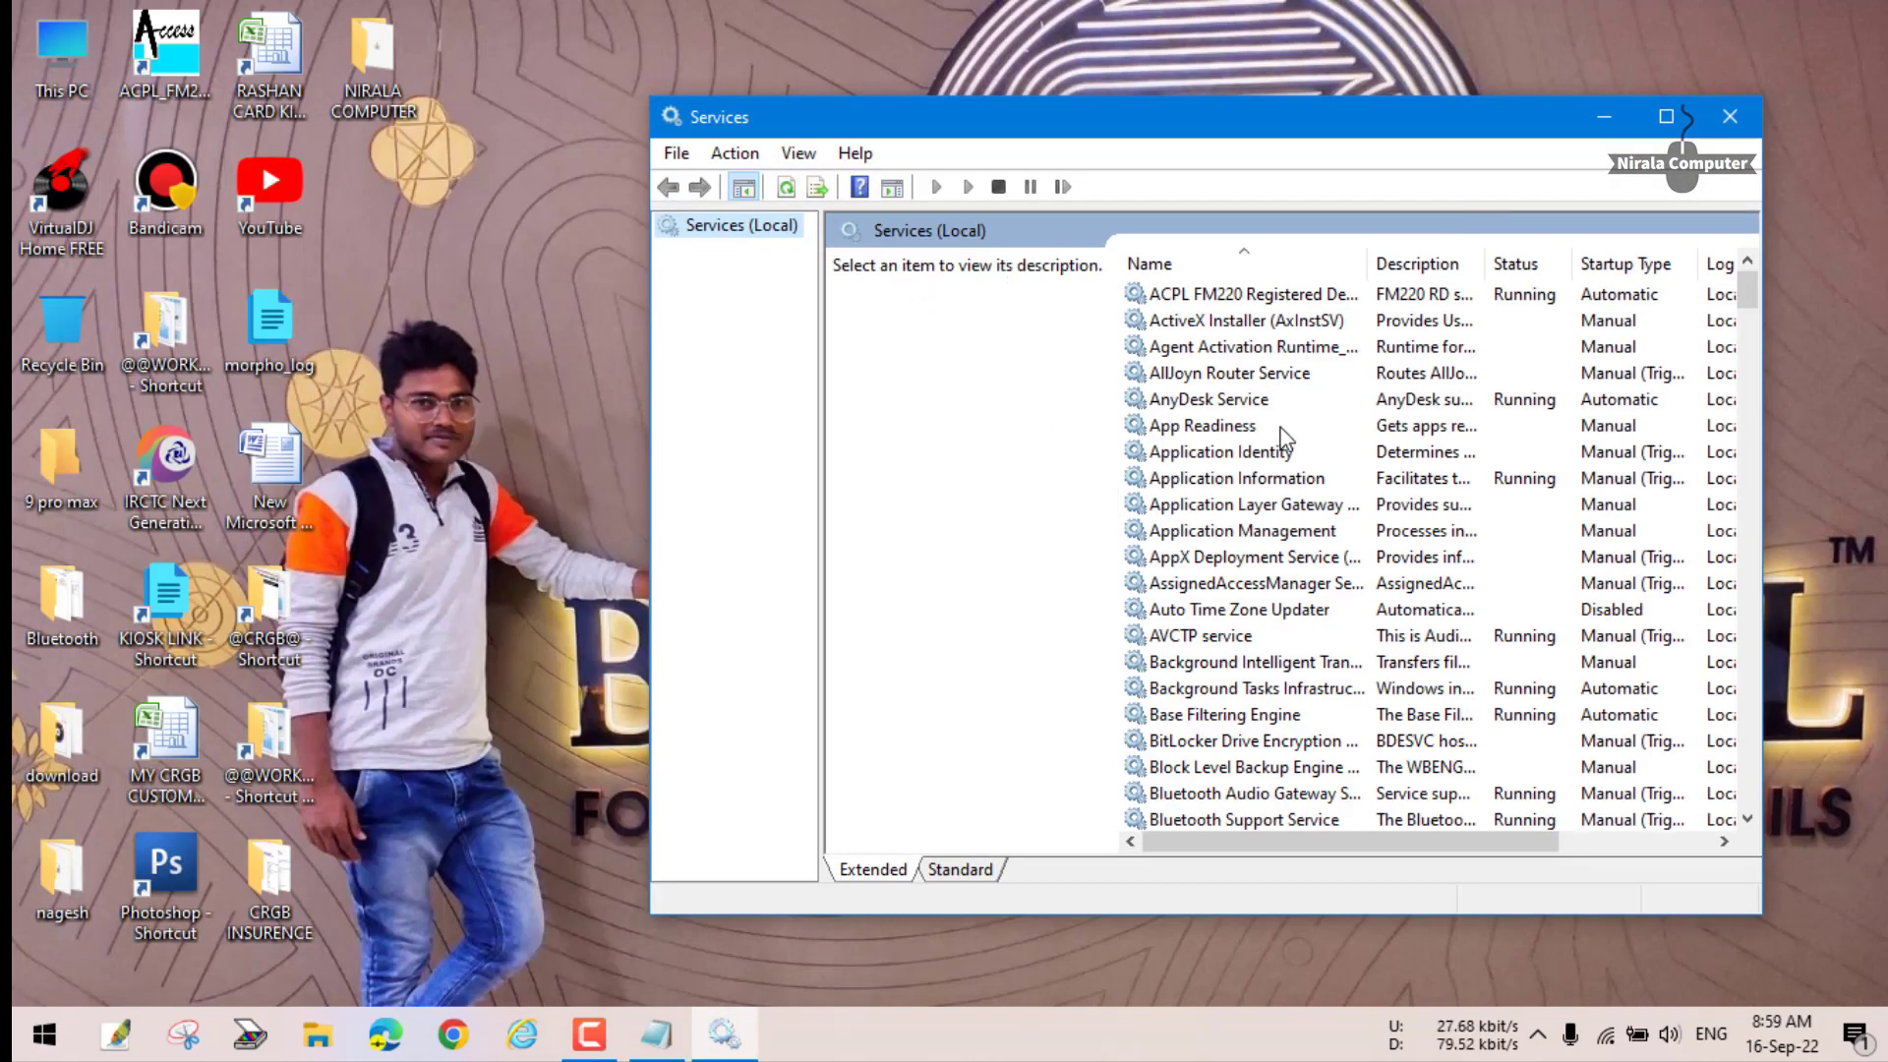
- Restart Morpho RD Service, dismiss the telemetry result, and close Services
left_click(1205, 407)
type("mor")
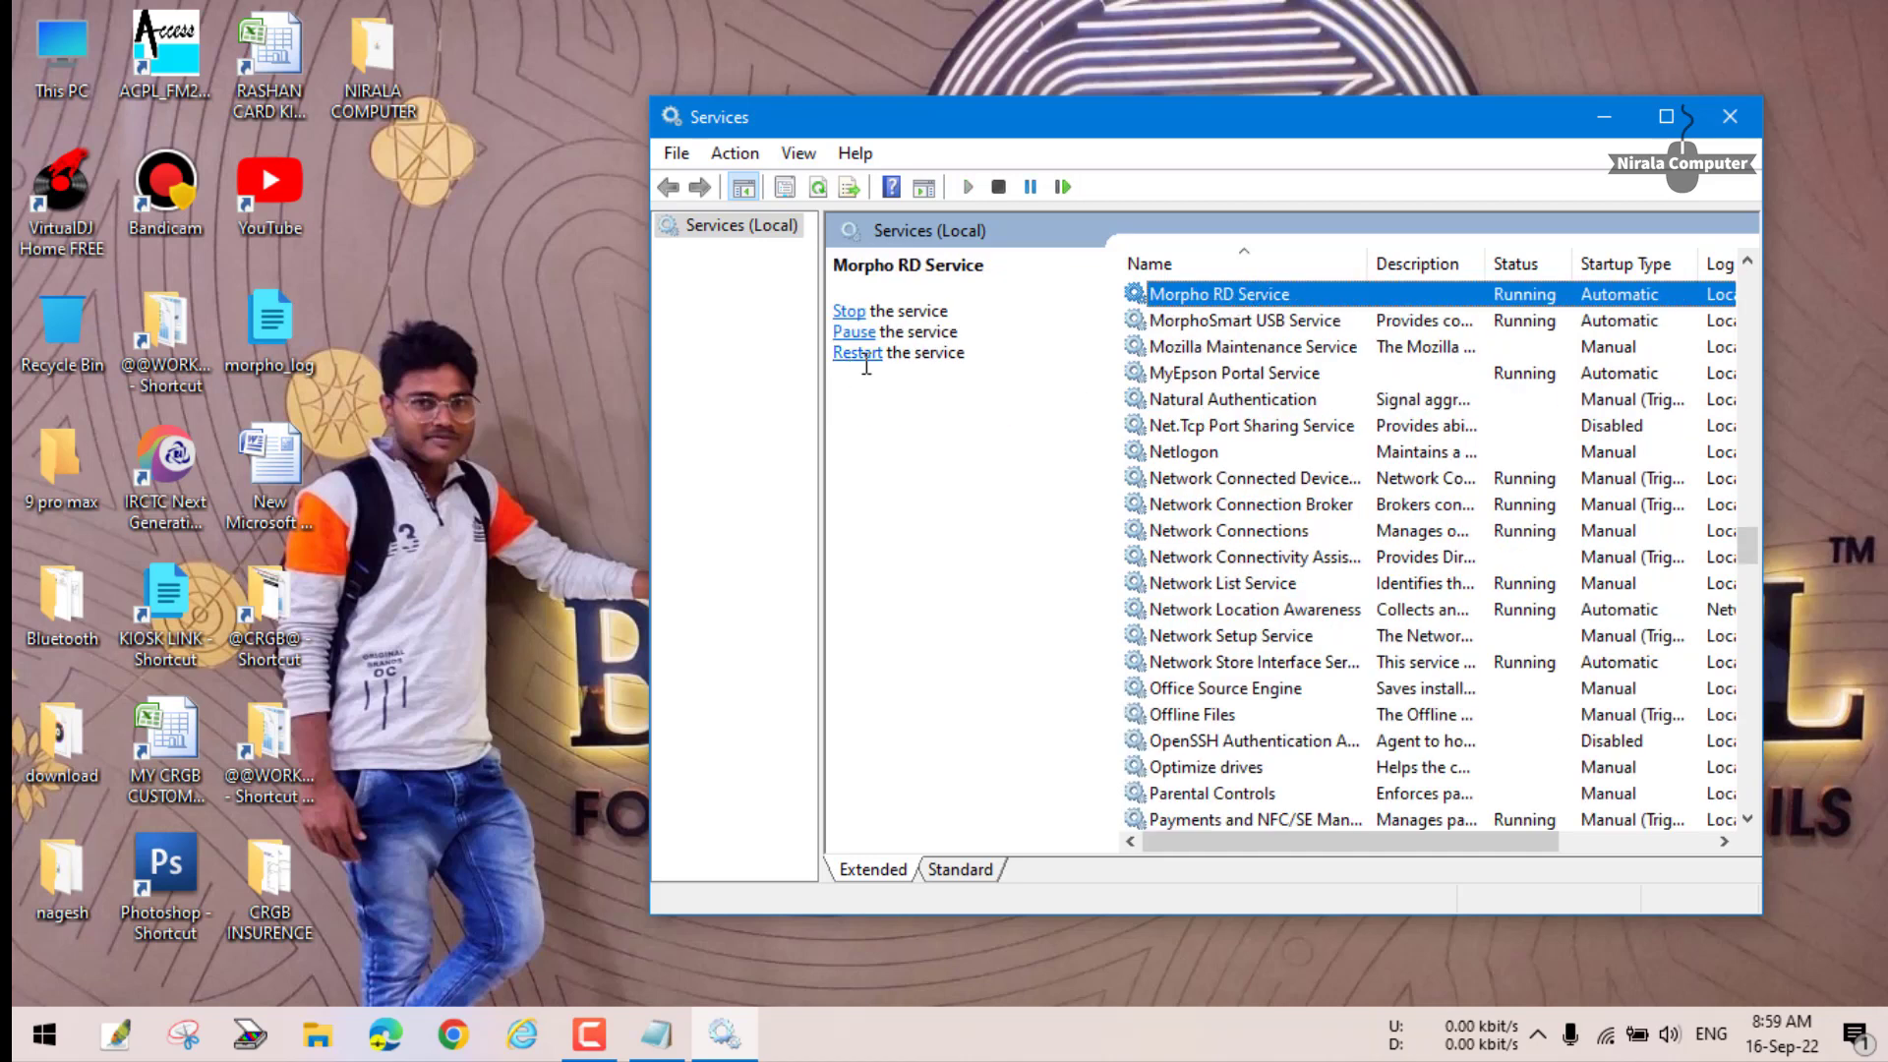
left_click(855, 352)
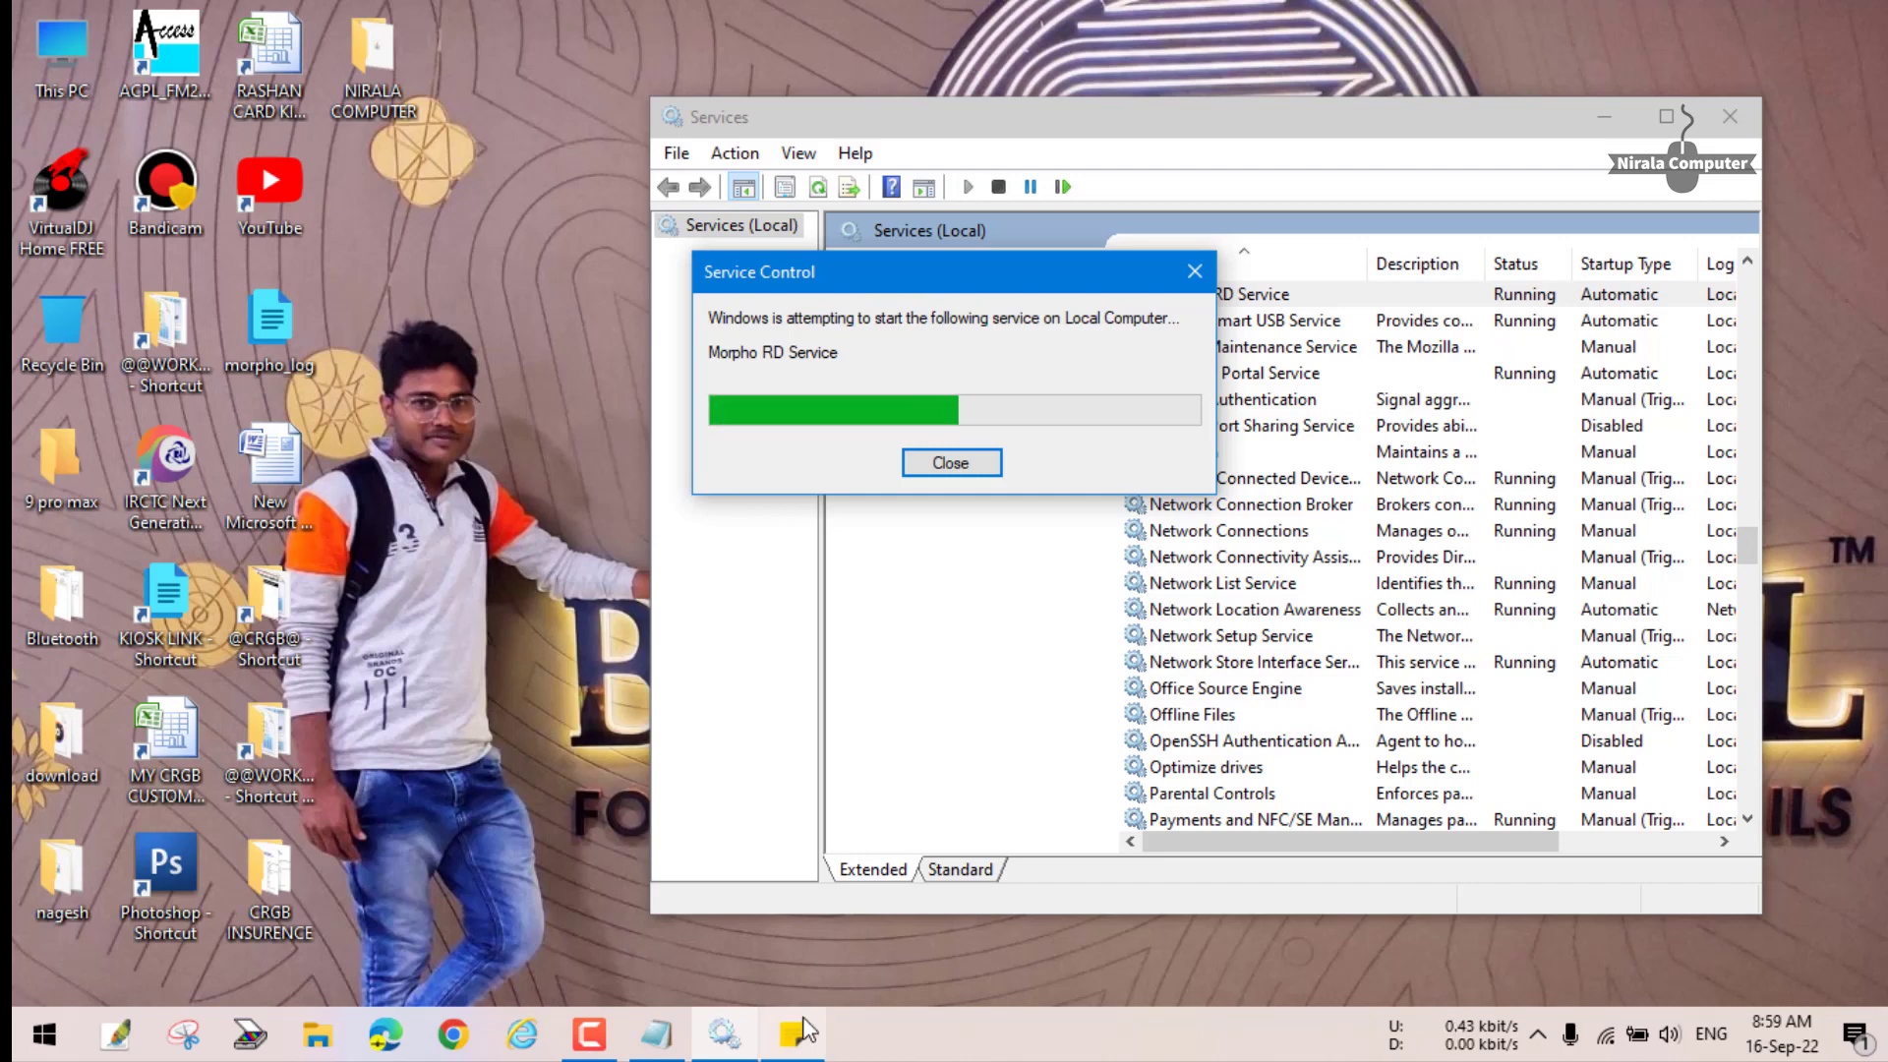
left_click(1121, 609)
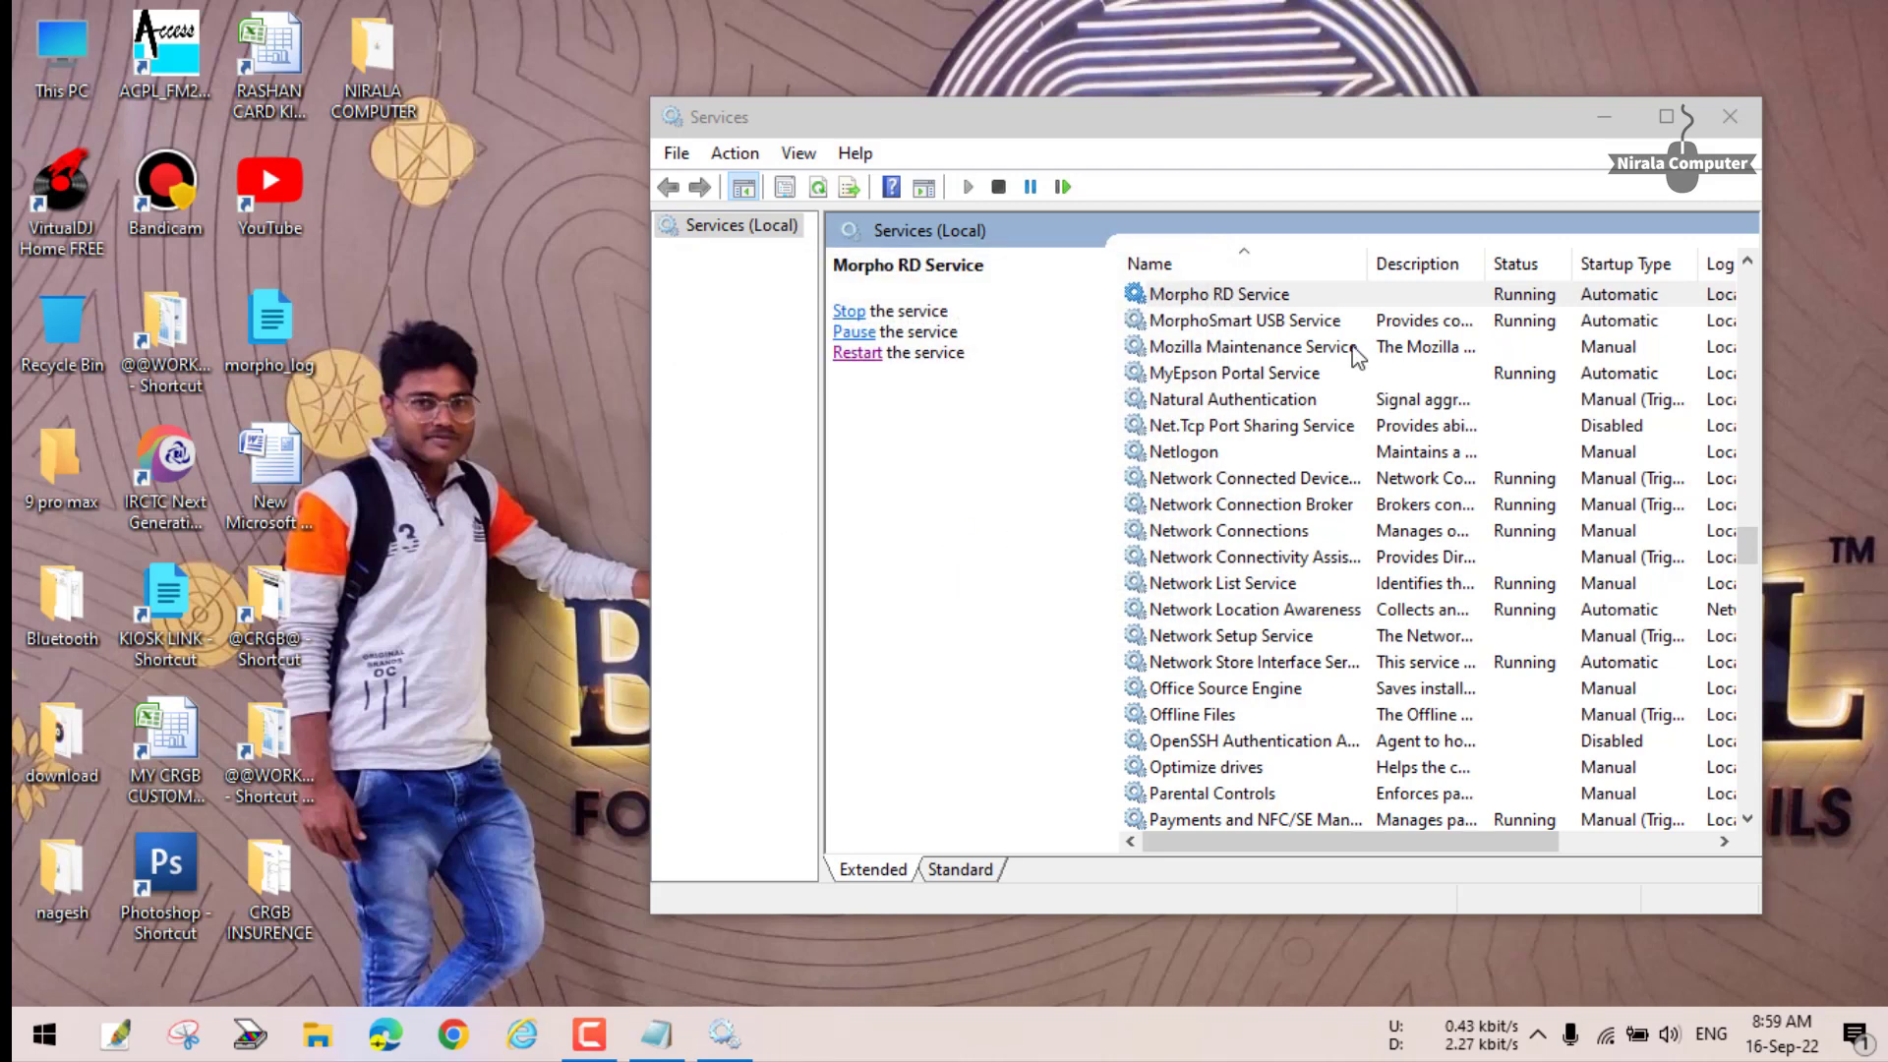
left_click(1710, 120)
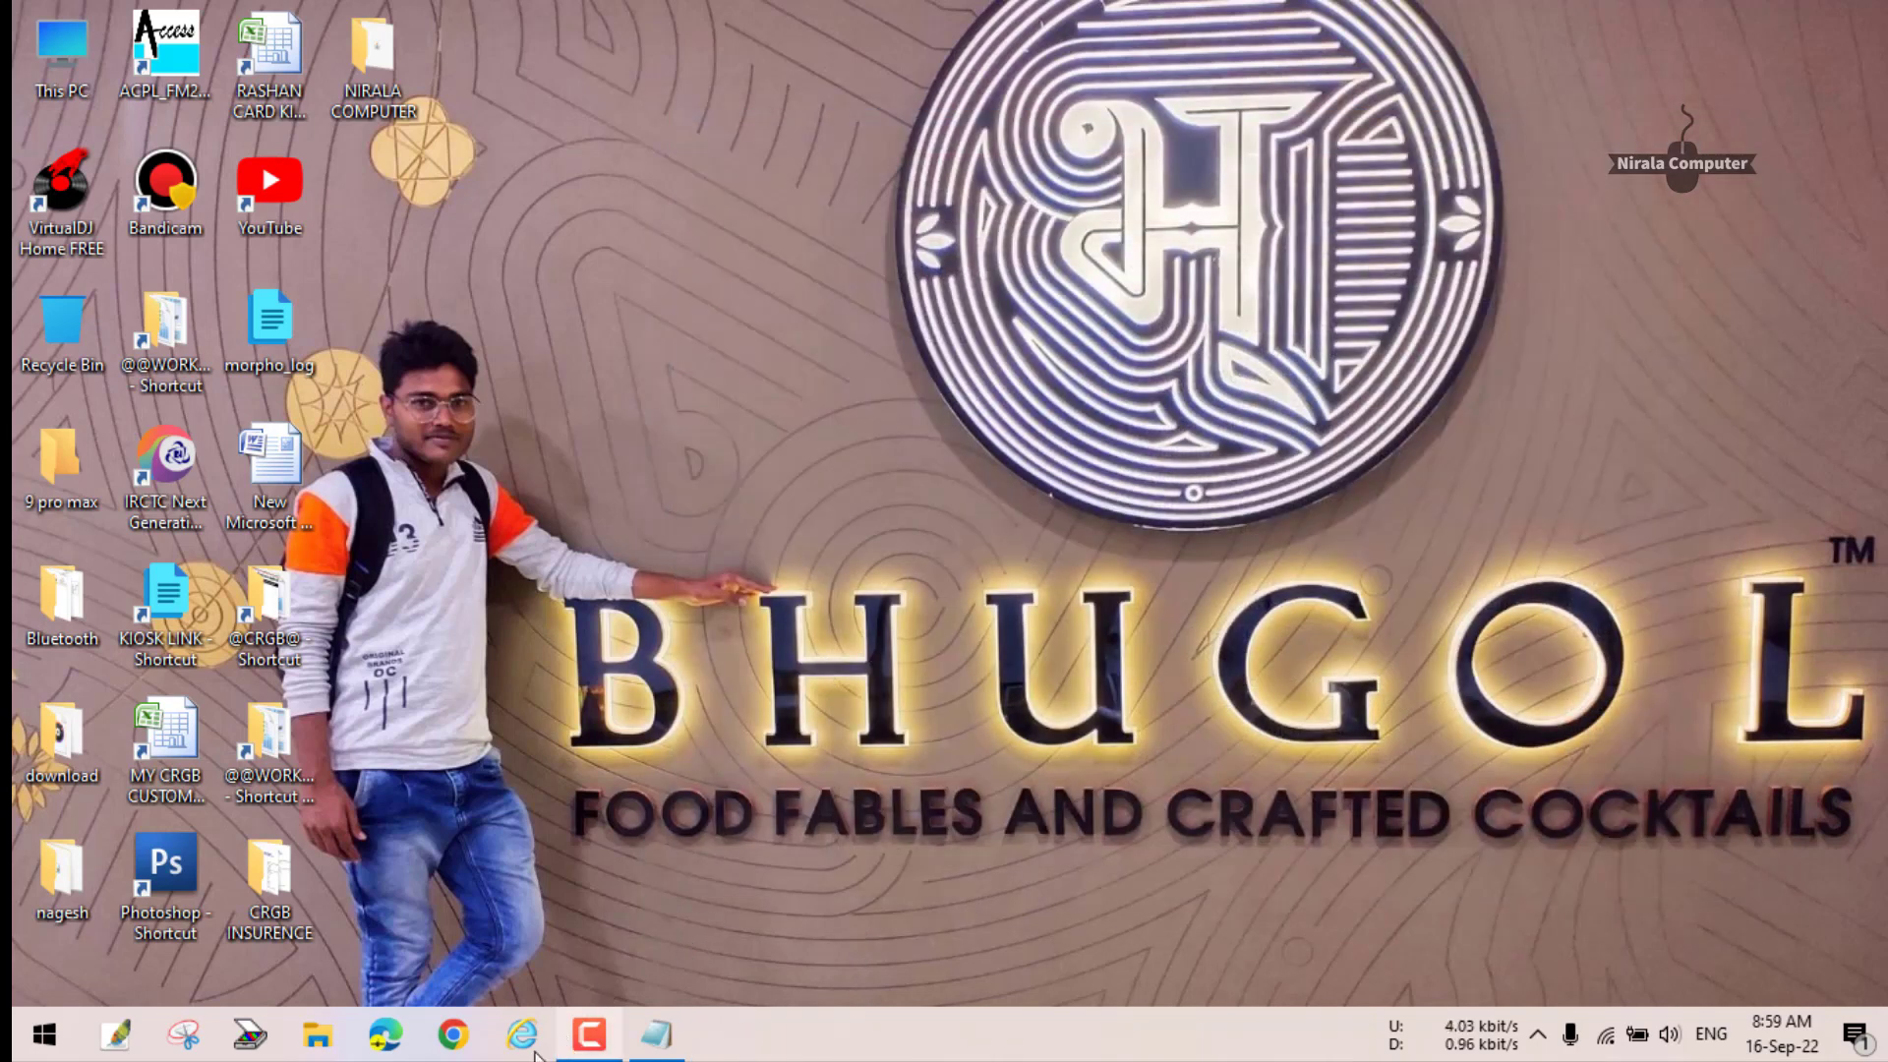
- Open the kiosk portal in Internet Explorer and log in with the agent's user ID, password and captcha
left_click(509, 1040)
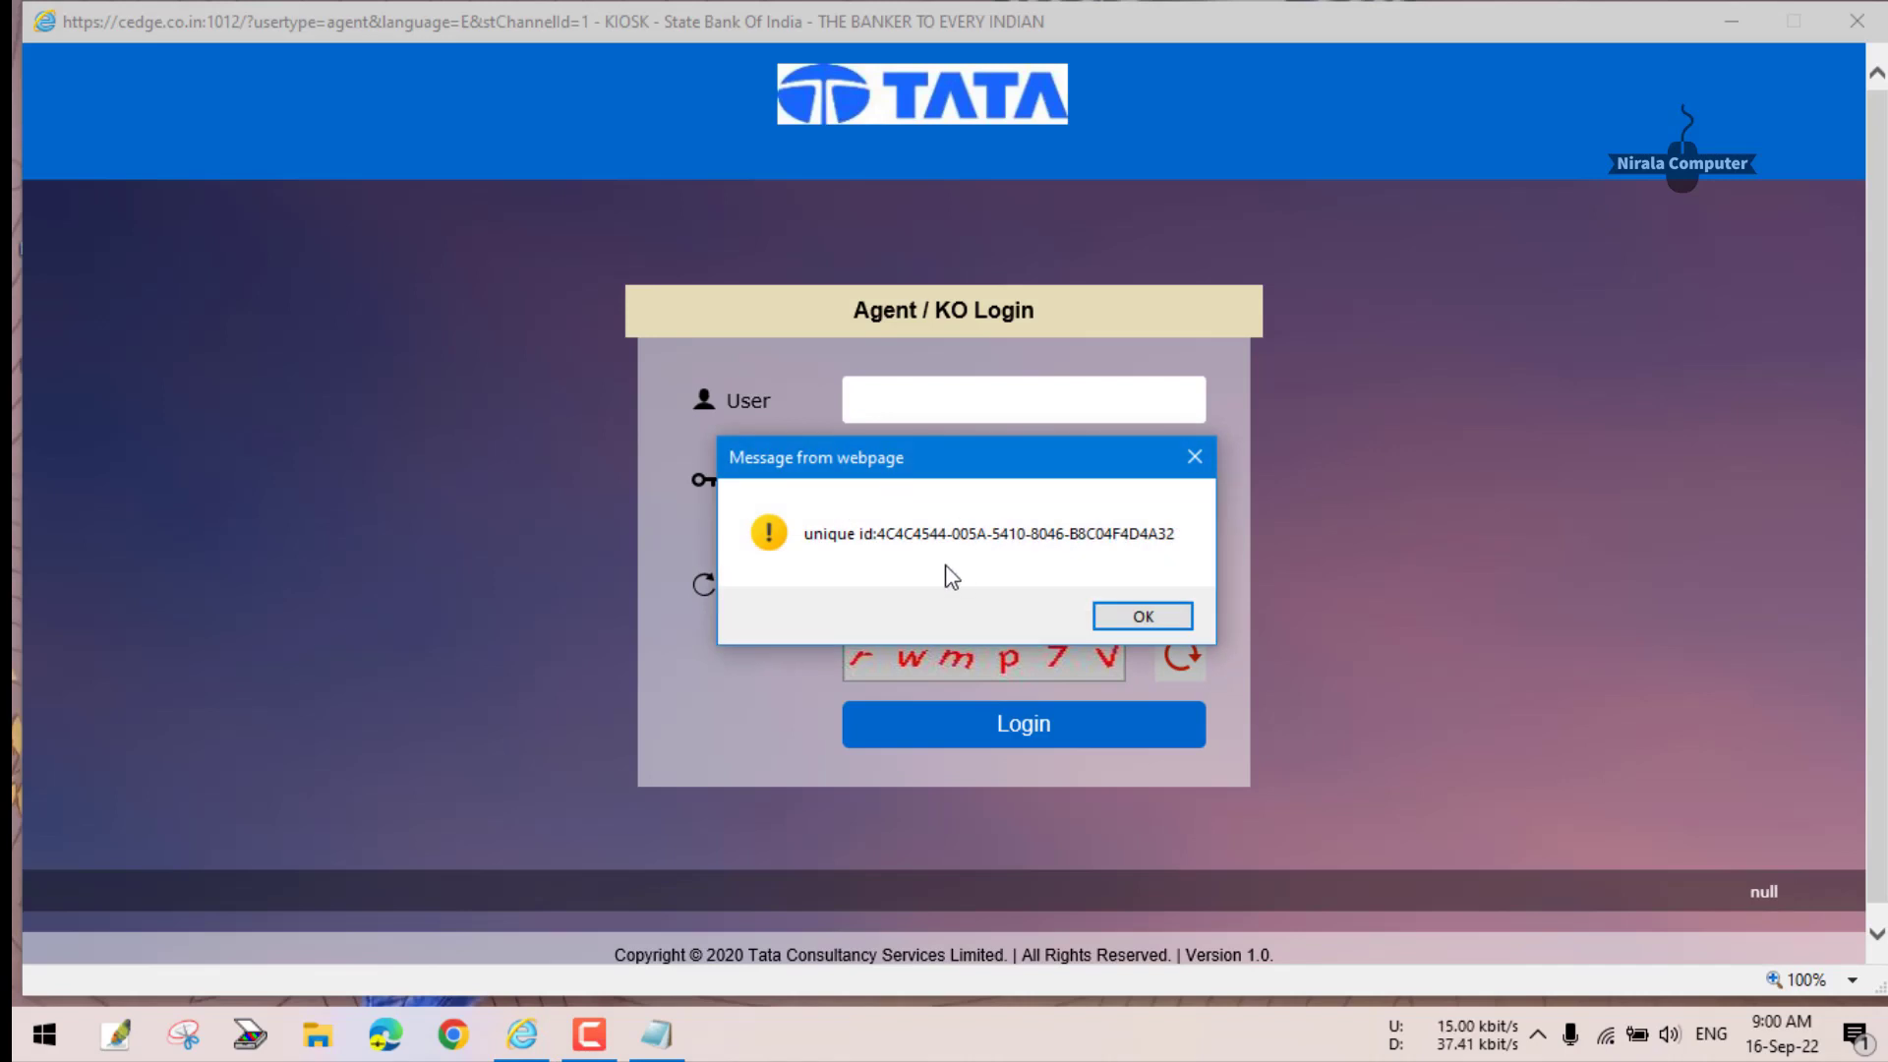
left_click(1142, 615)
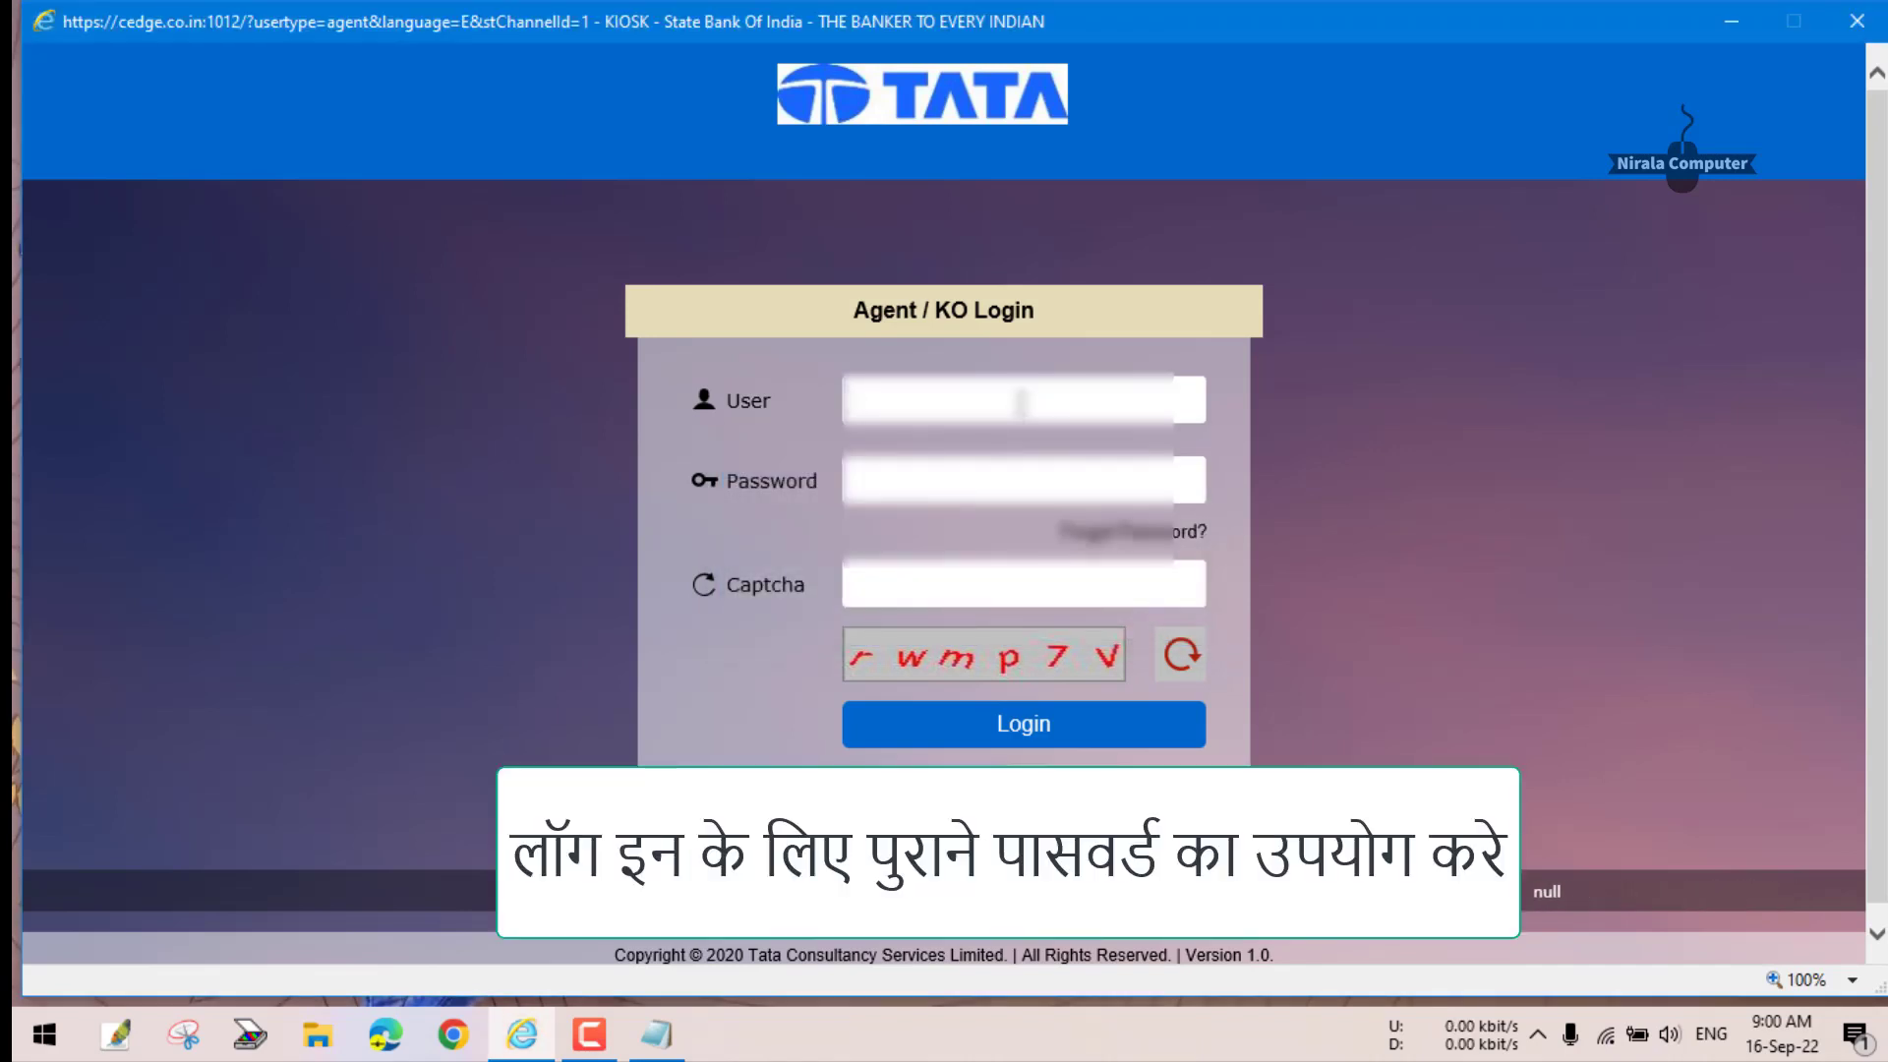
type("sb")
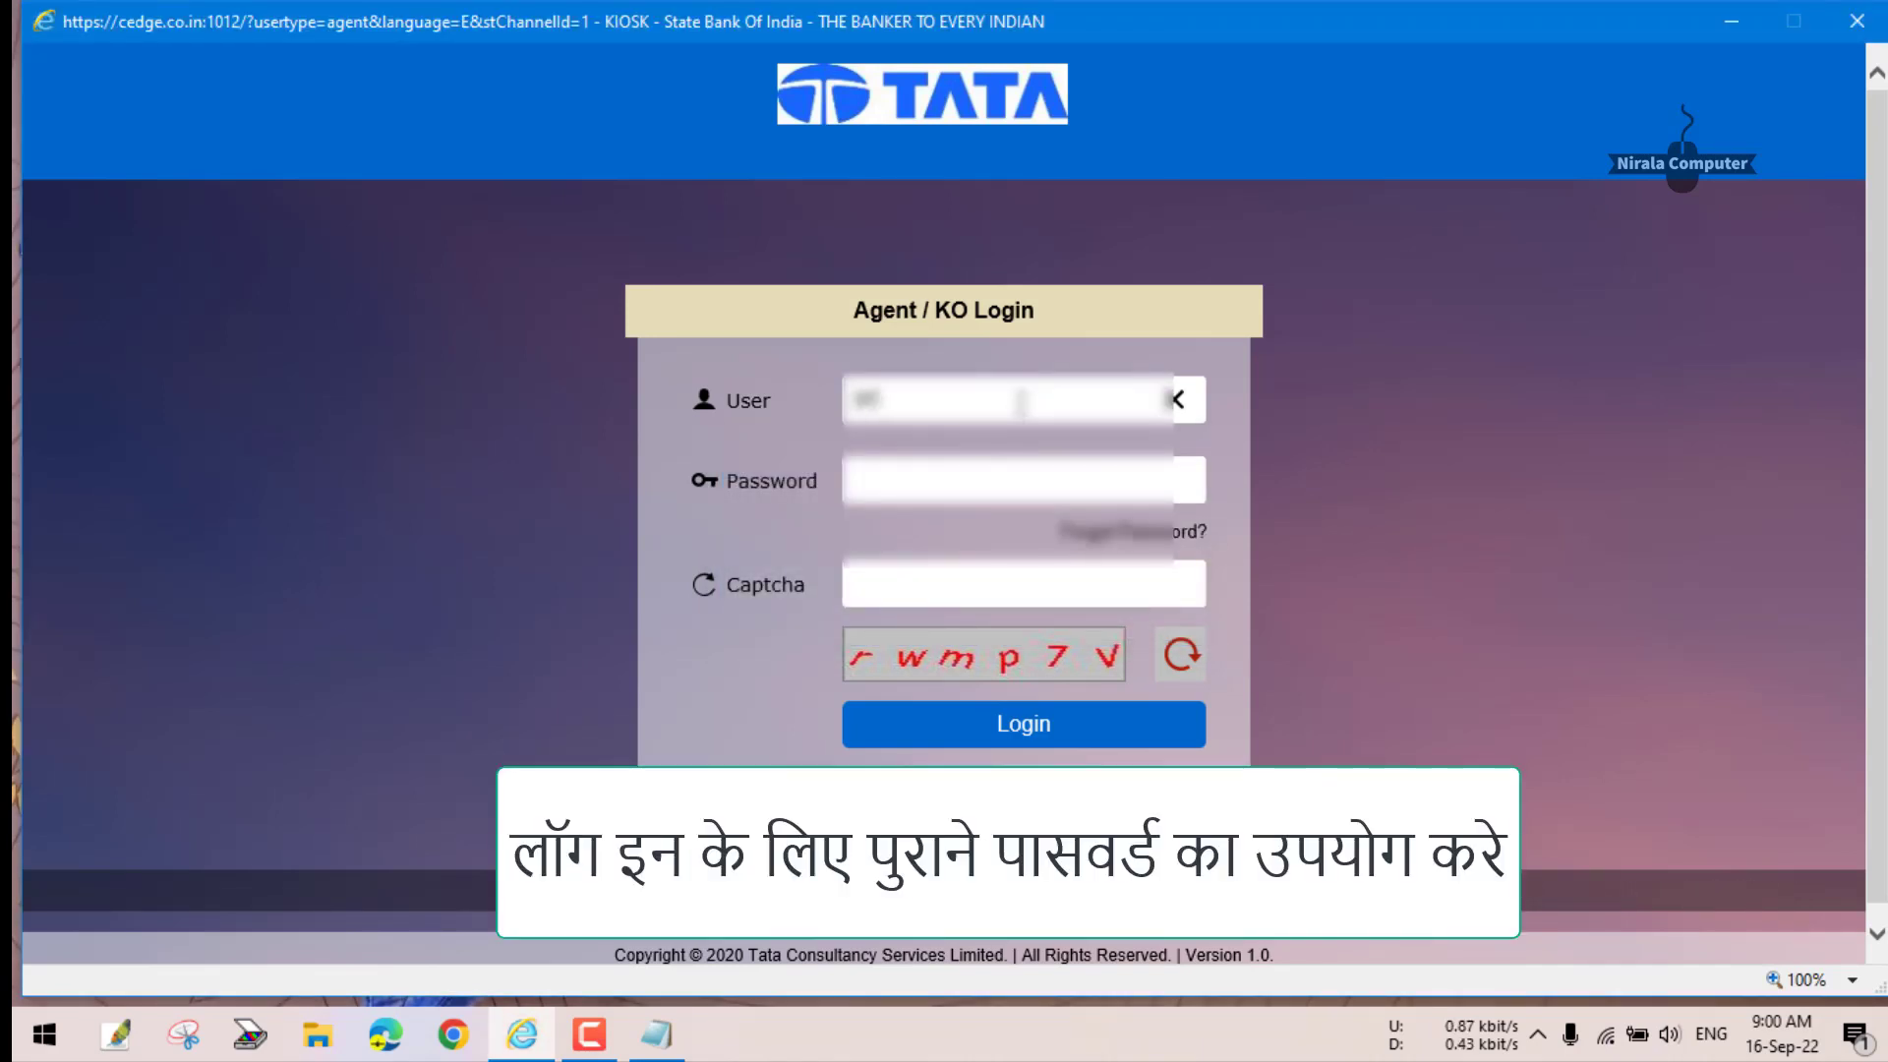
type("in")
key("Tab")
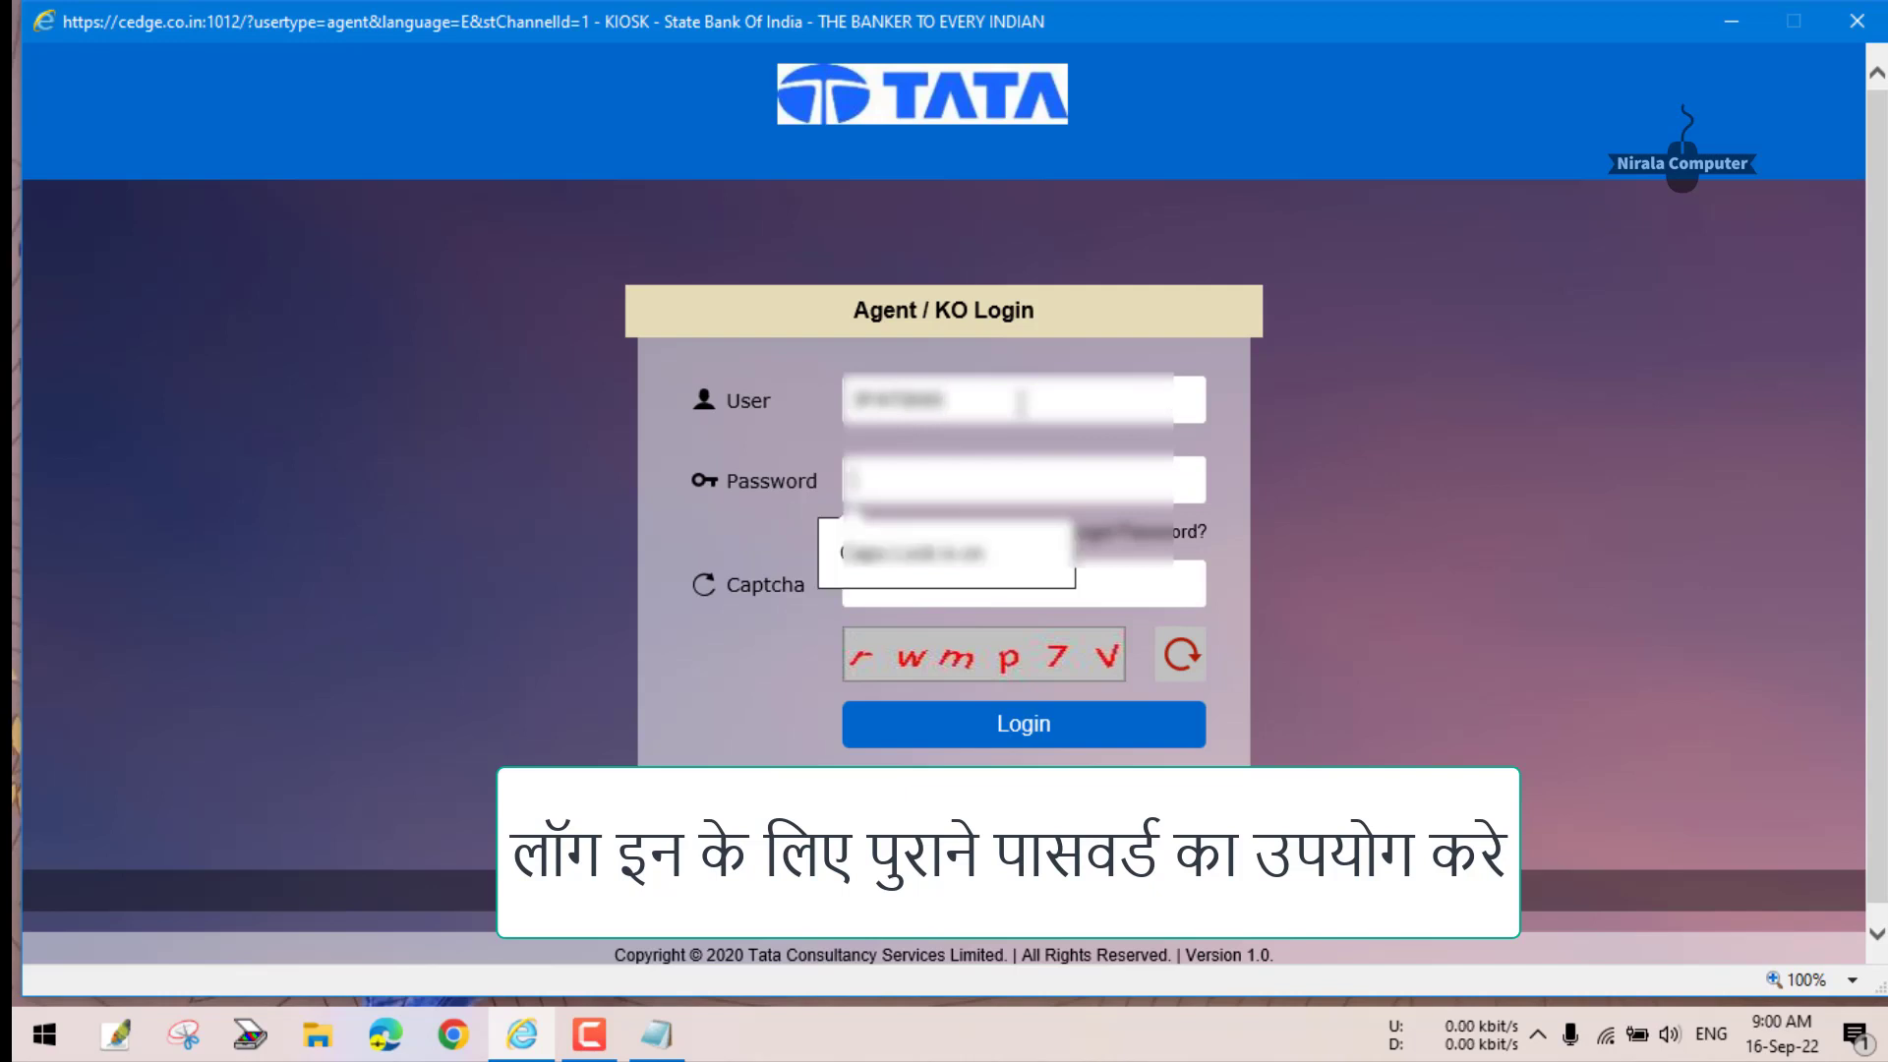
type("***")
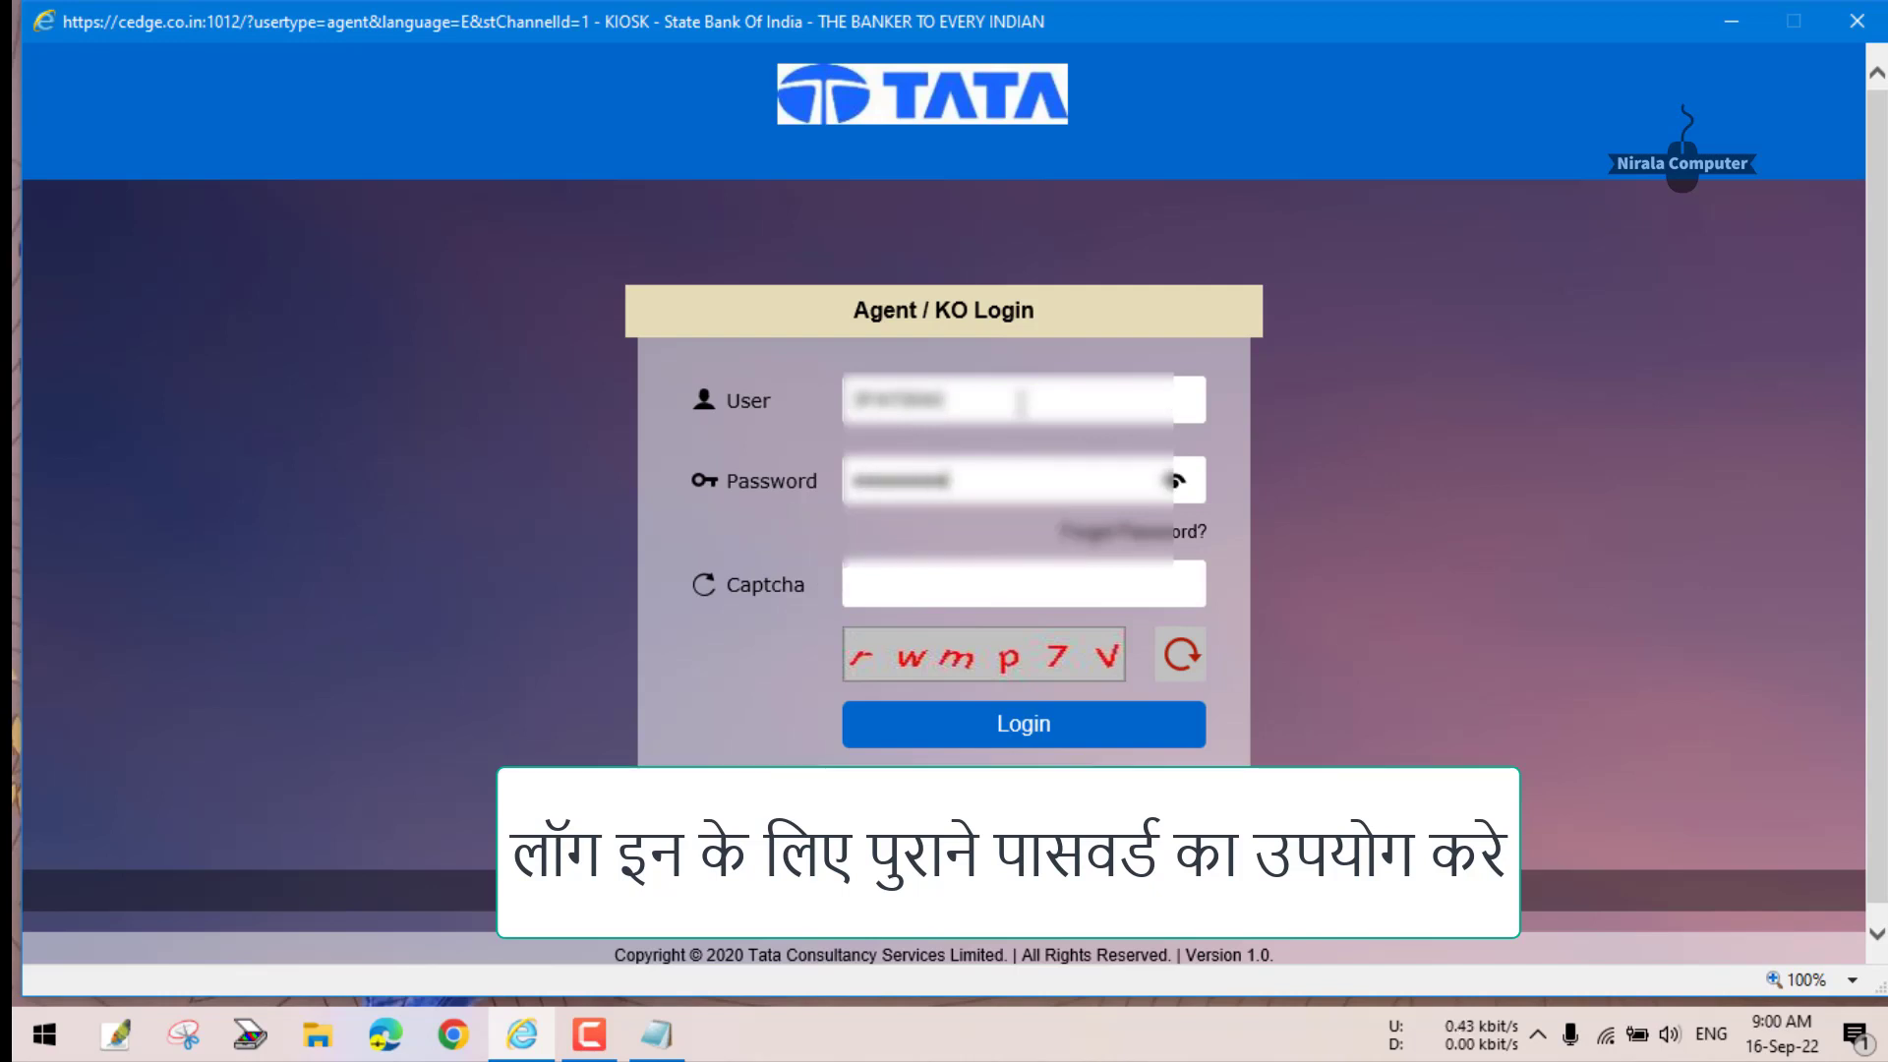
left_click(975, 571)
type("c")
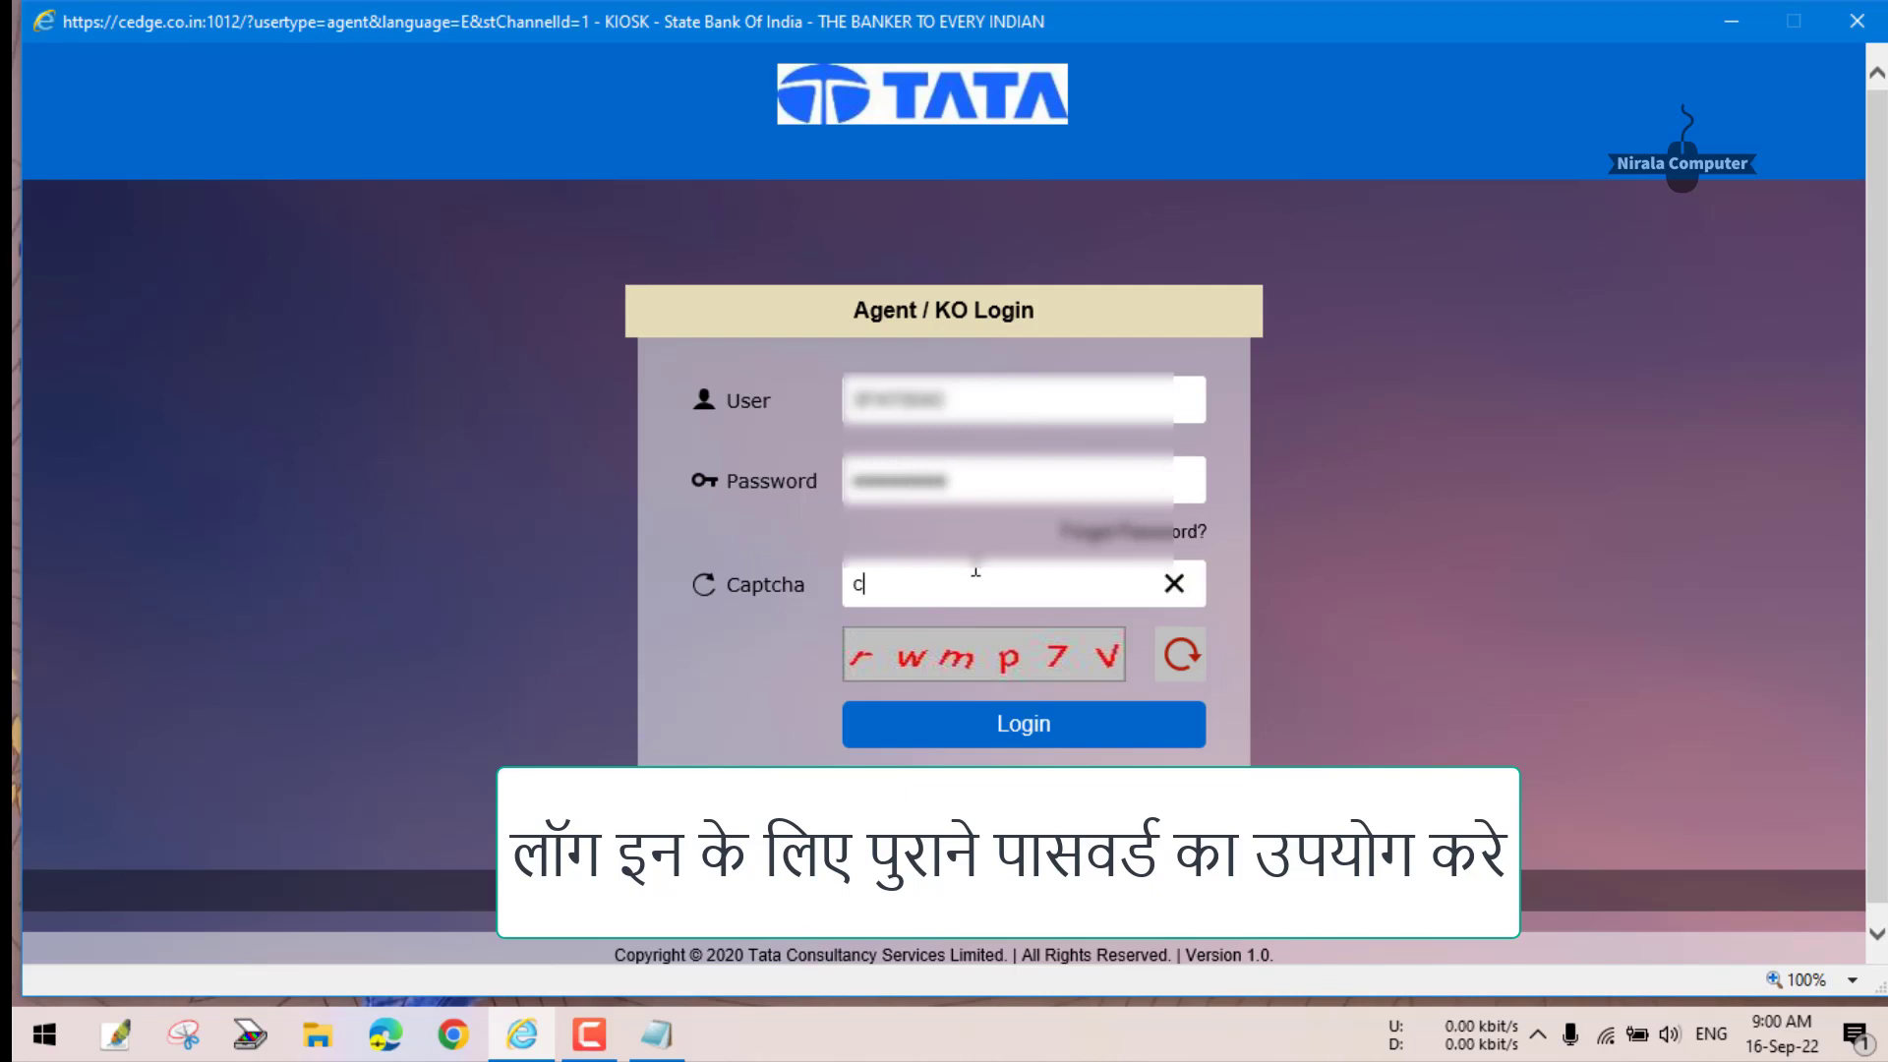
key("BackSpace")
type("rwmp7V")
left_click(1046, 727)
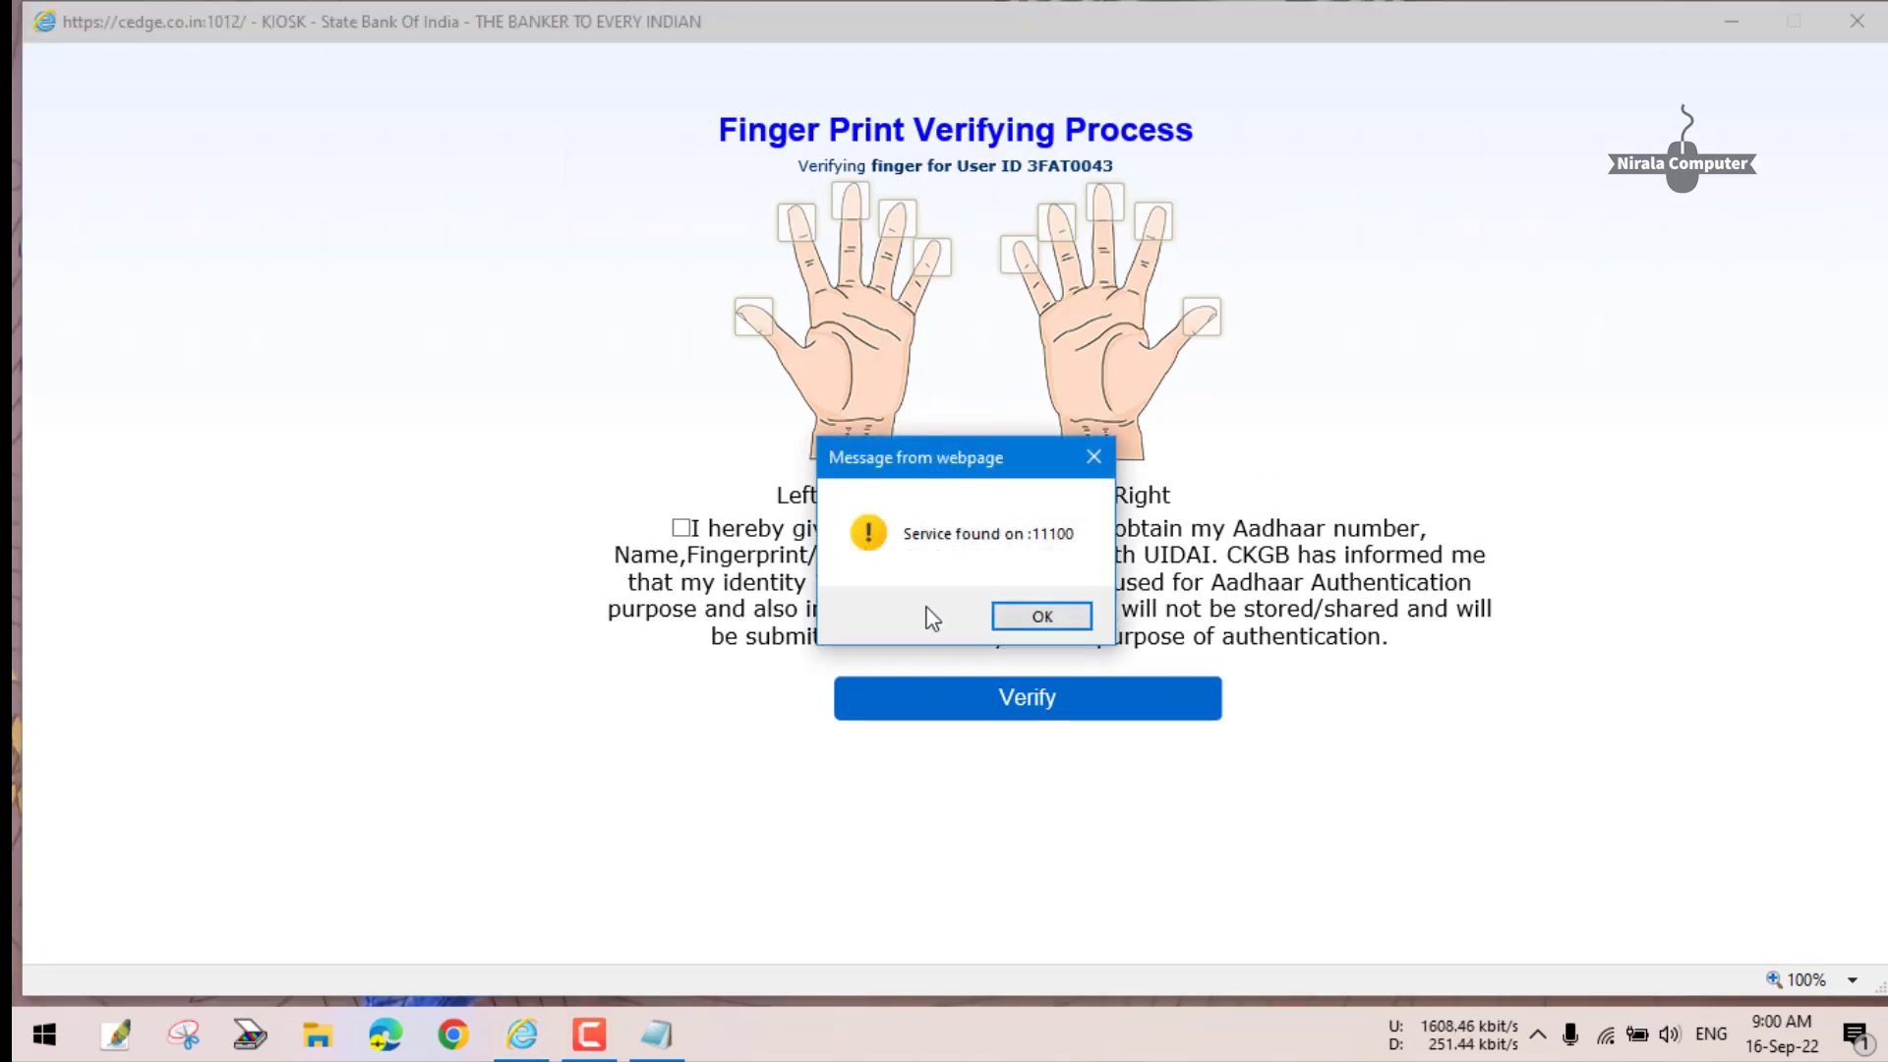
- Dismiss the port alerts, give Aadhaar consent and verify the agent's left-thumb fingerprint
left_click(993, 617)
left_click(993, 616)
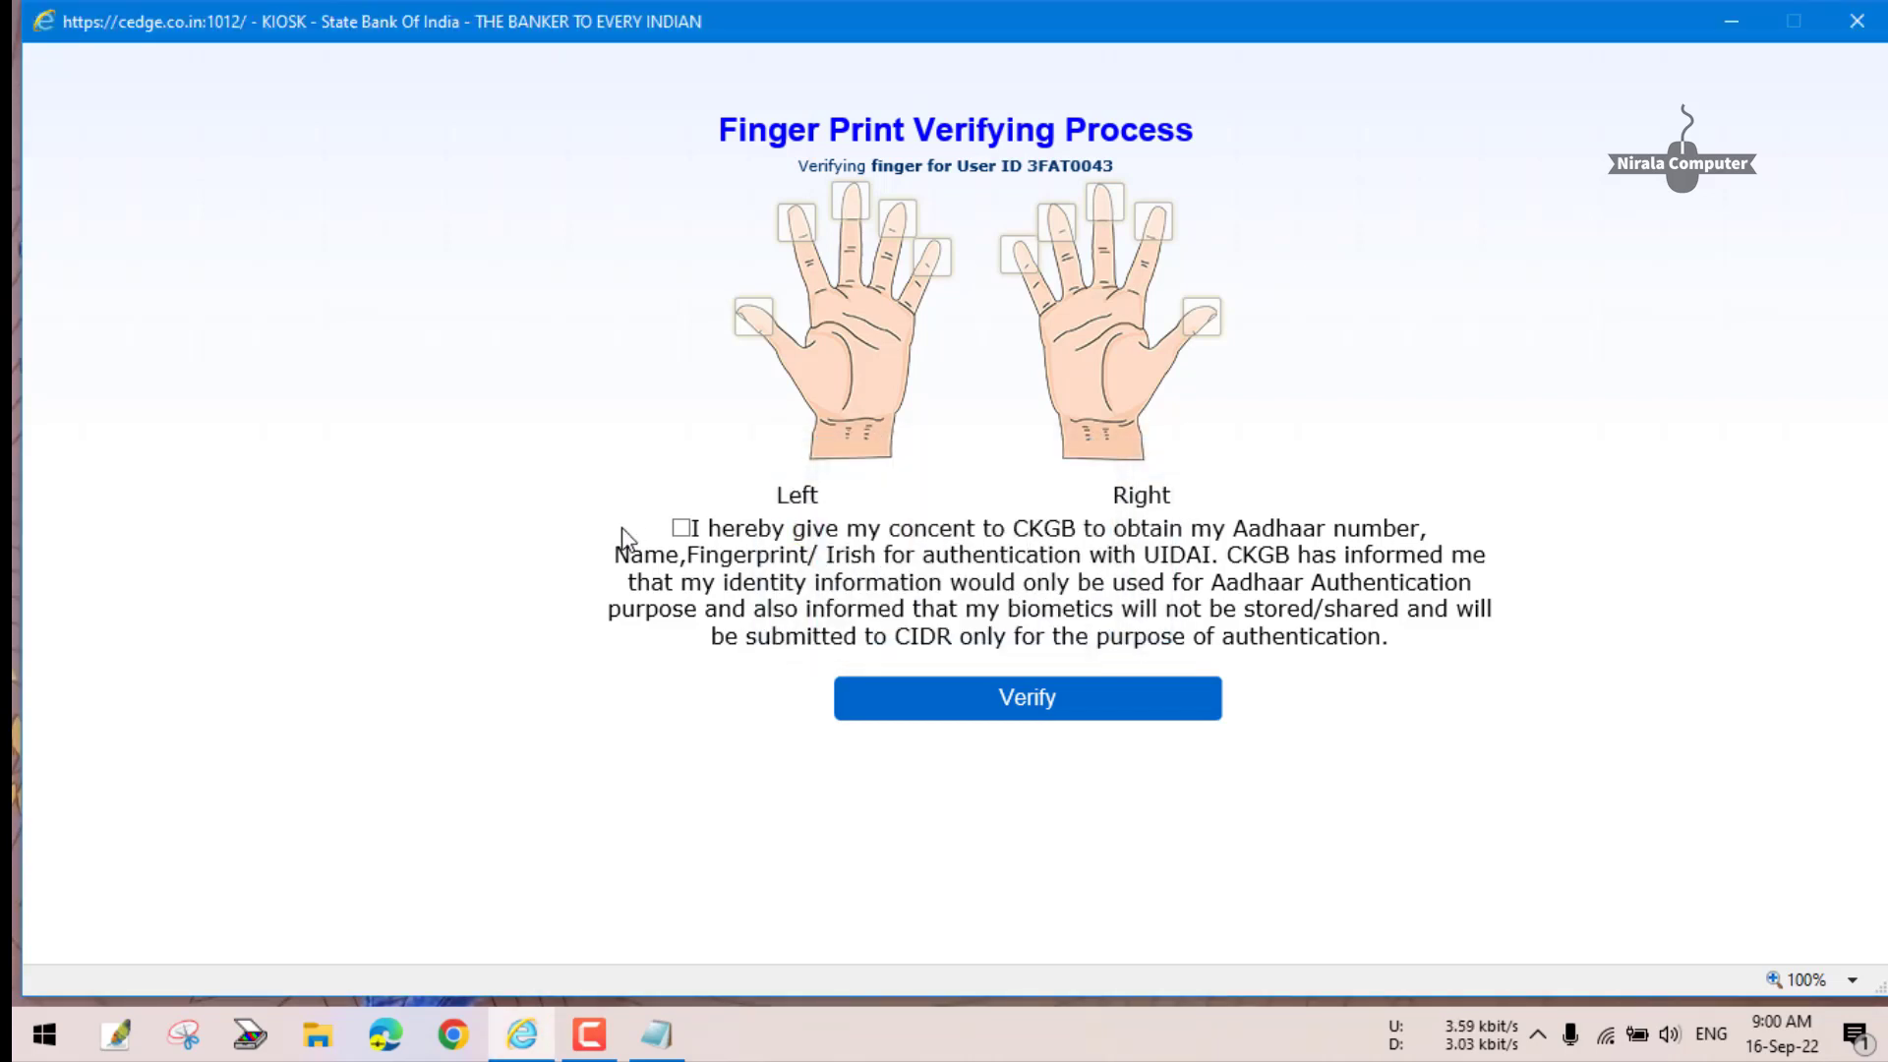
left_click(680, 529)
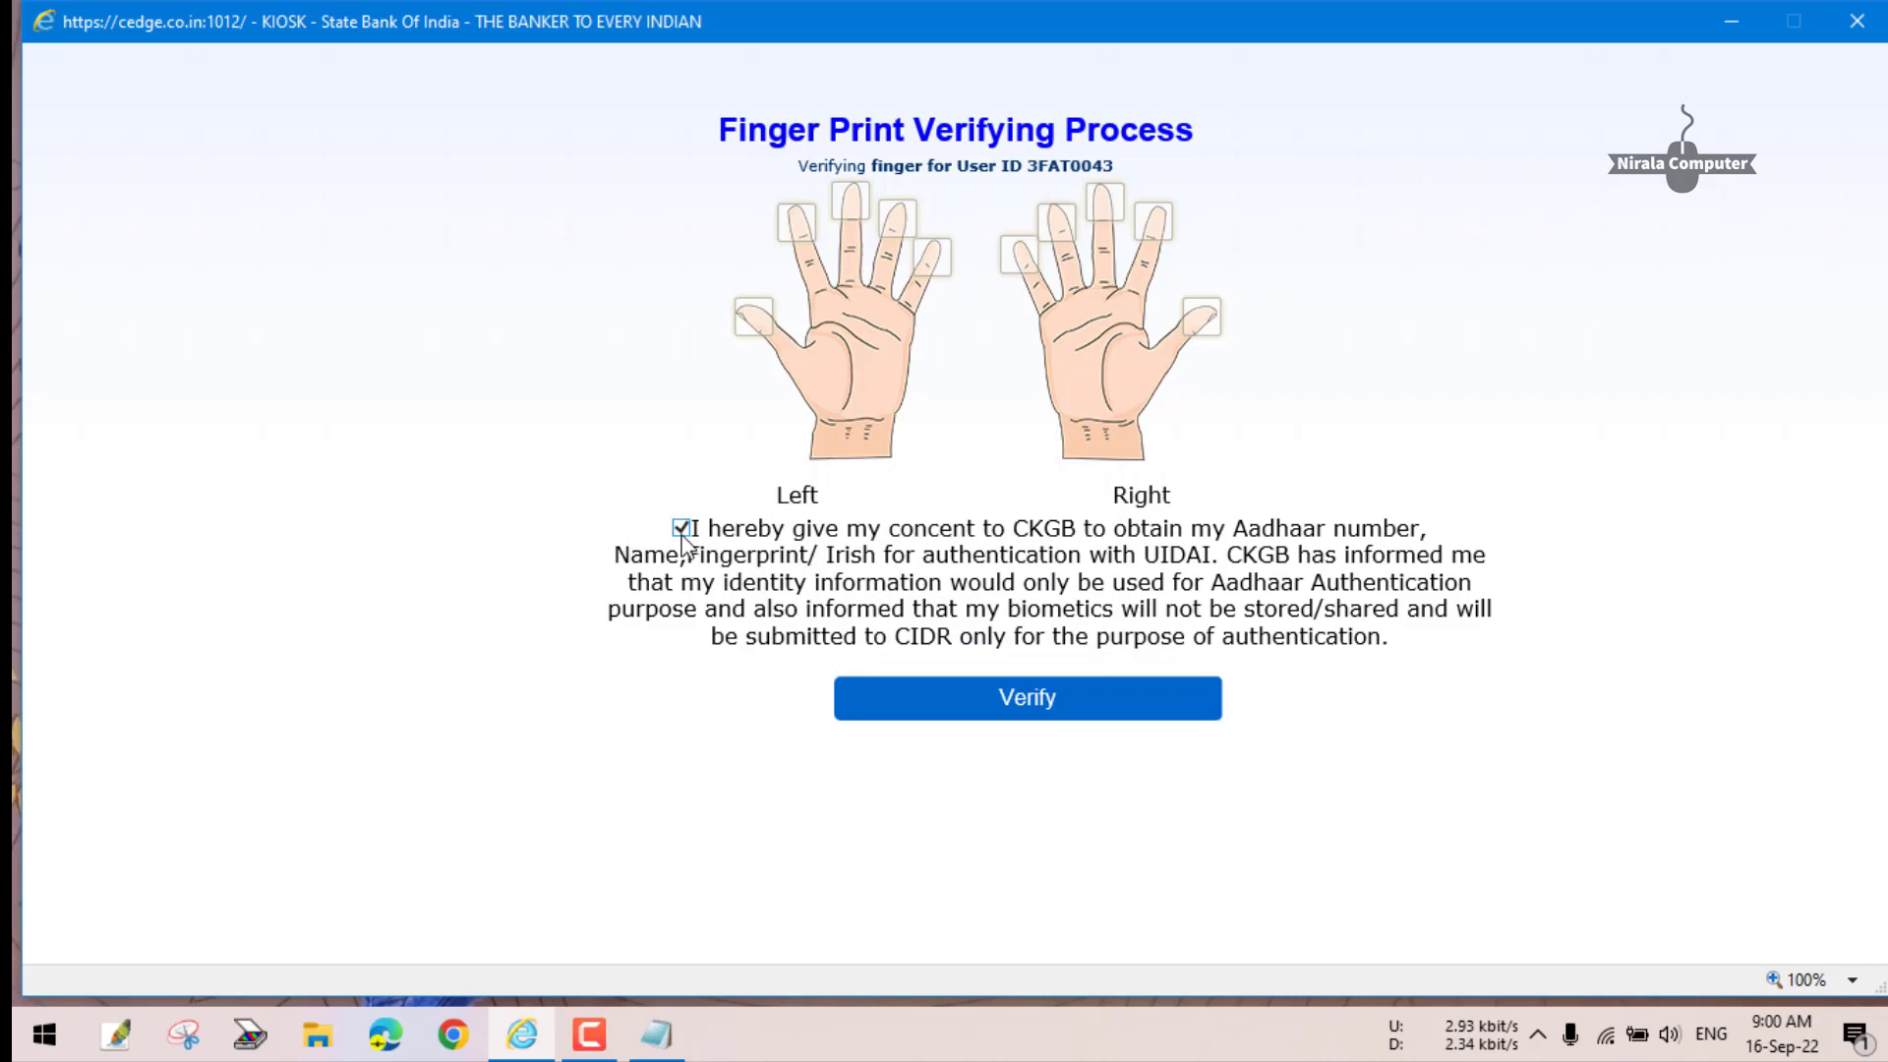
left_click(755, 320)
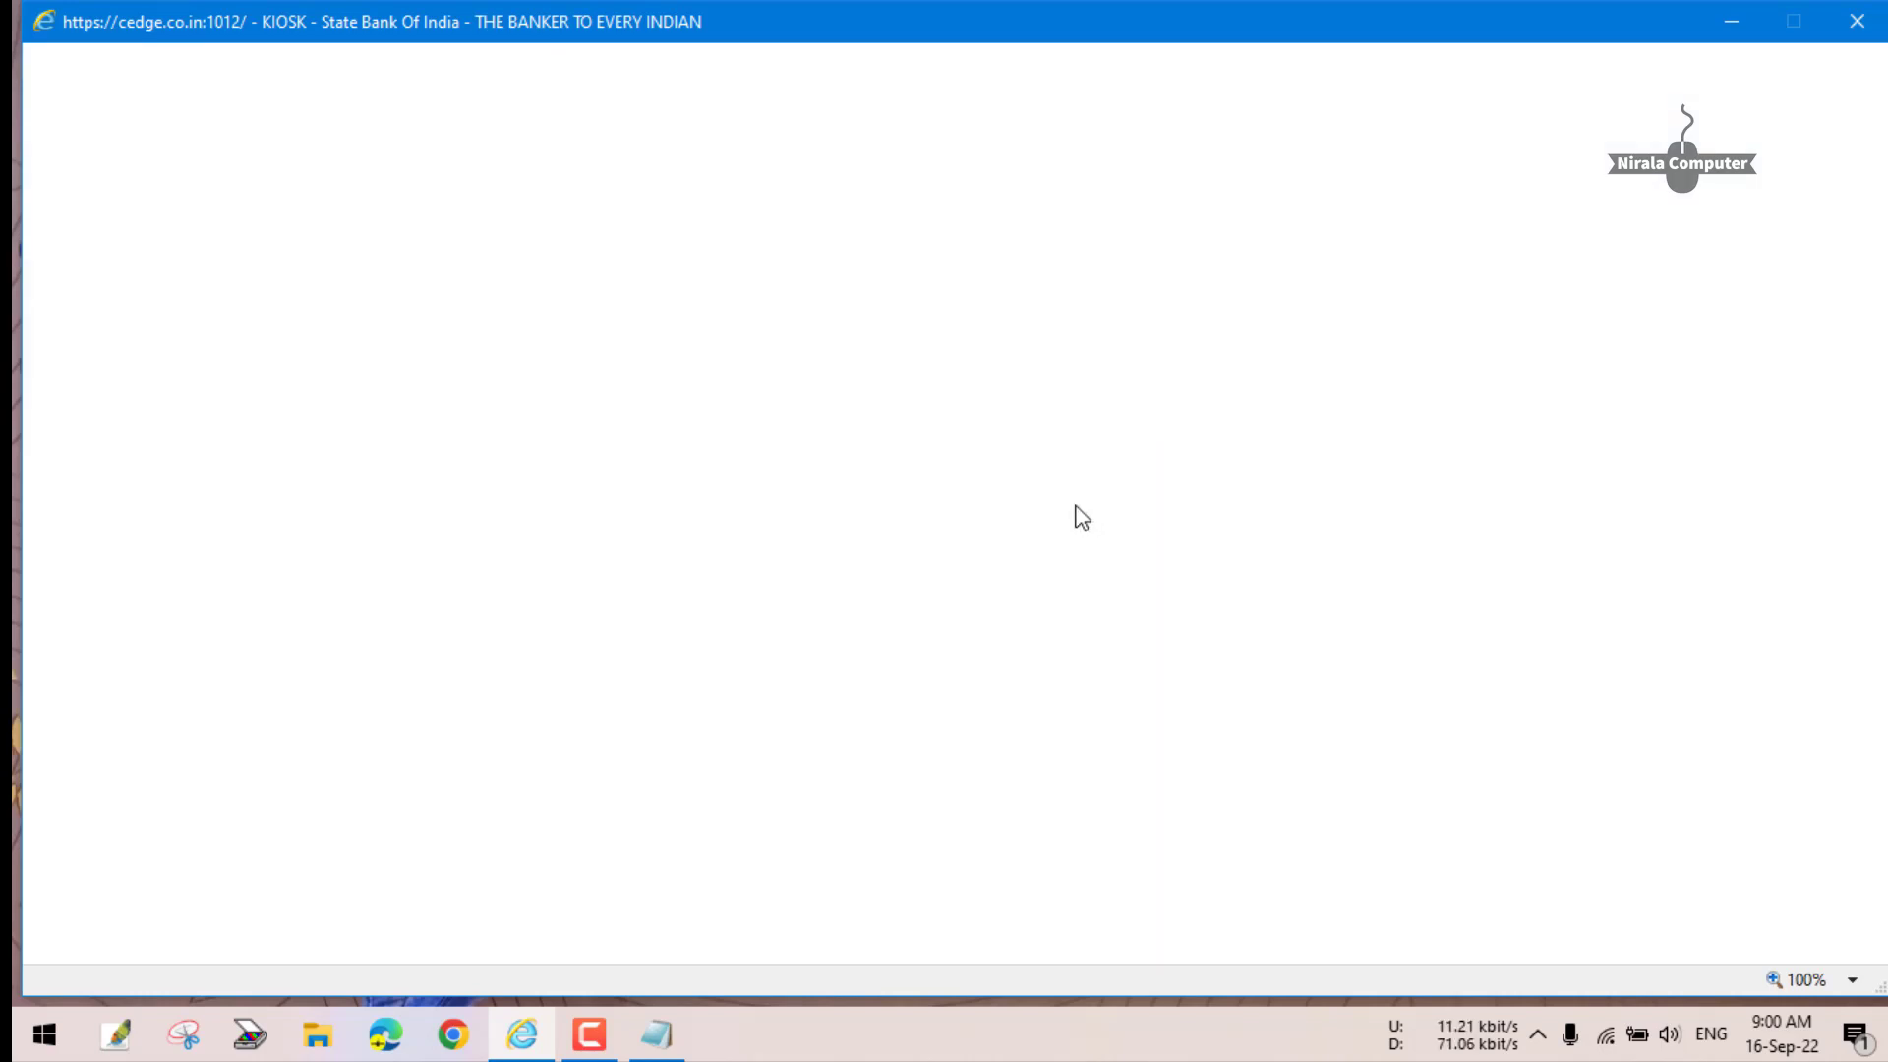
left_click(1040, 615)
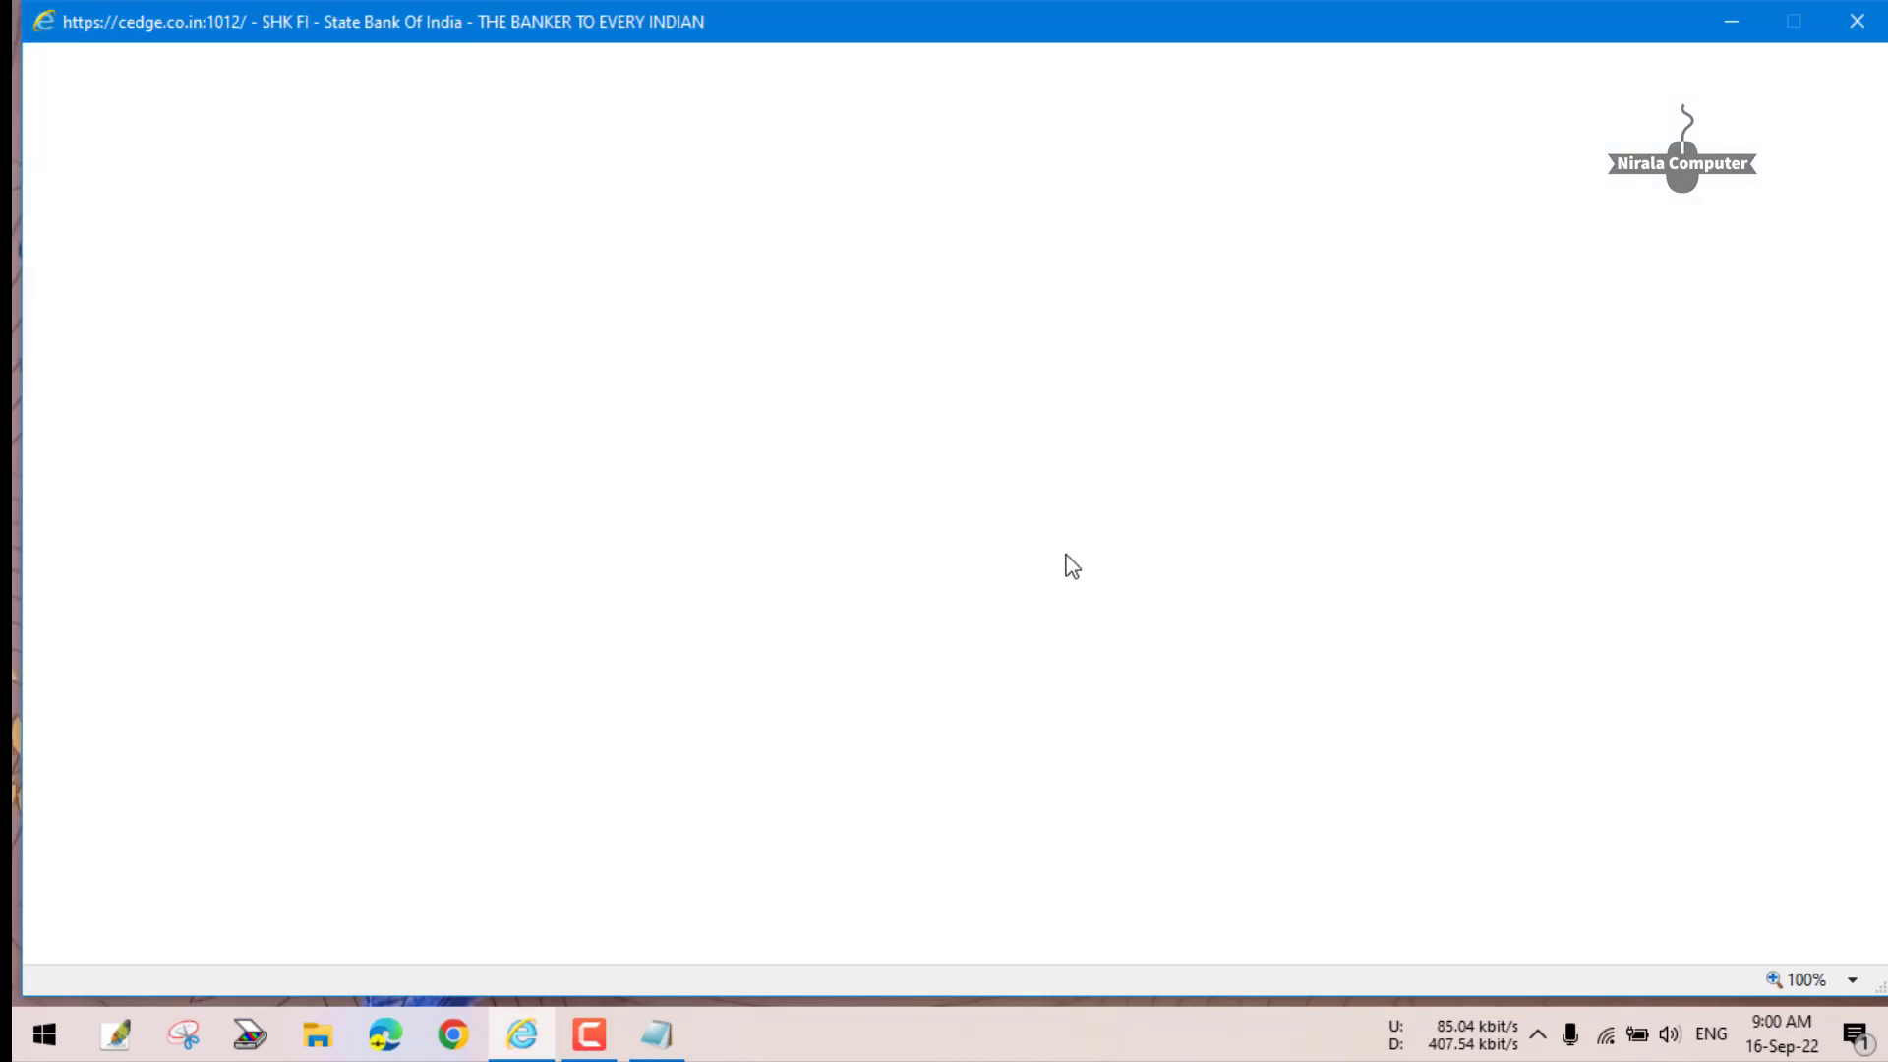
- Open the RD FD Creation customer login form and dismiss the device-scan messages
left_click(310, 254)
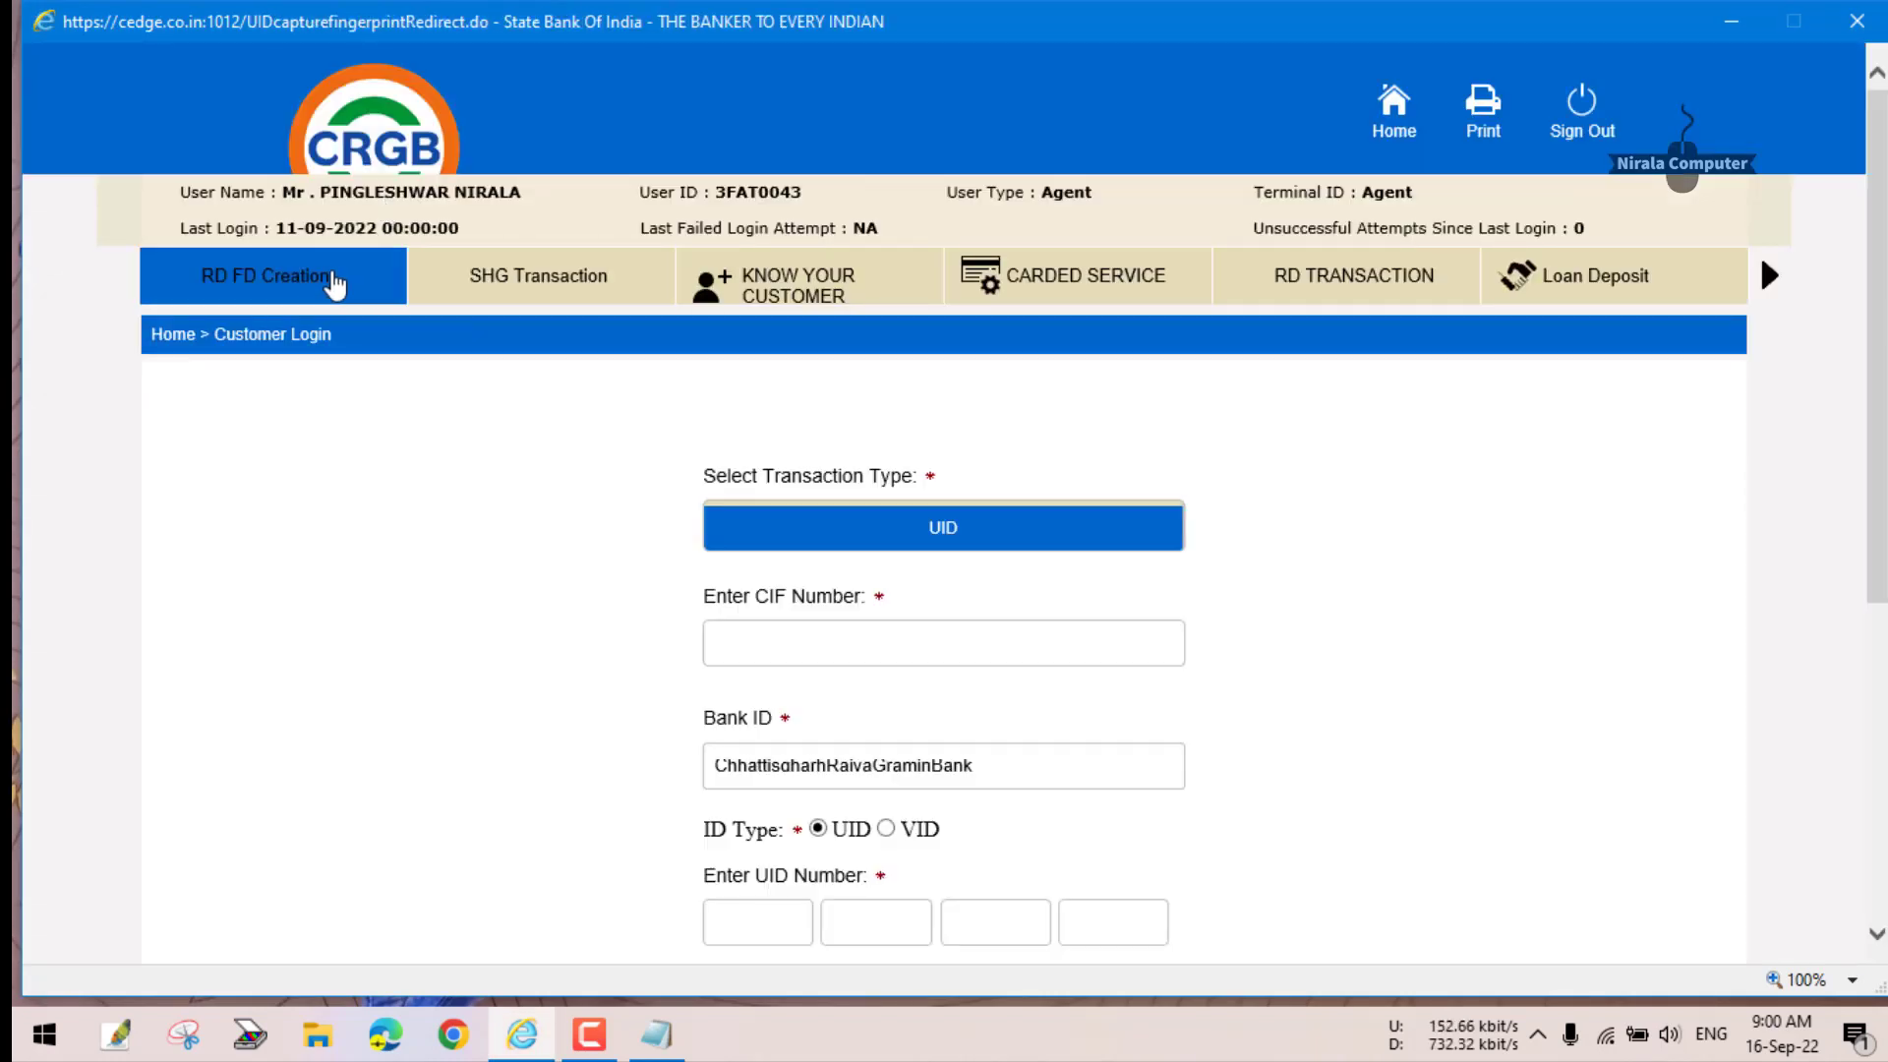
left_click(1029, 614)
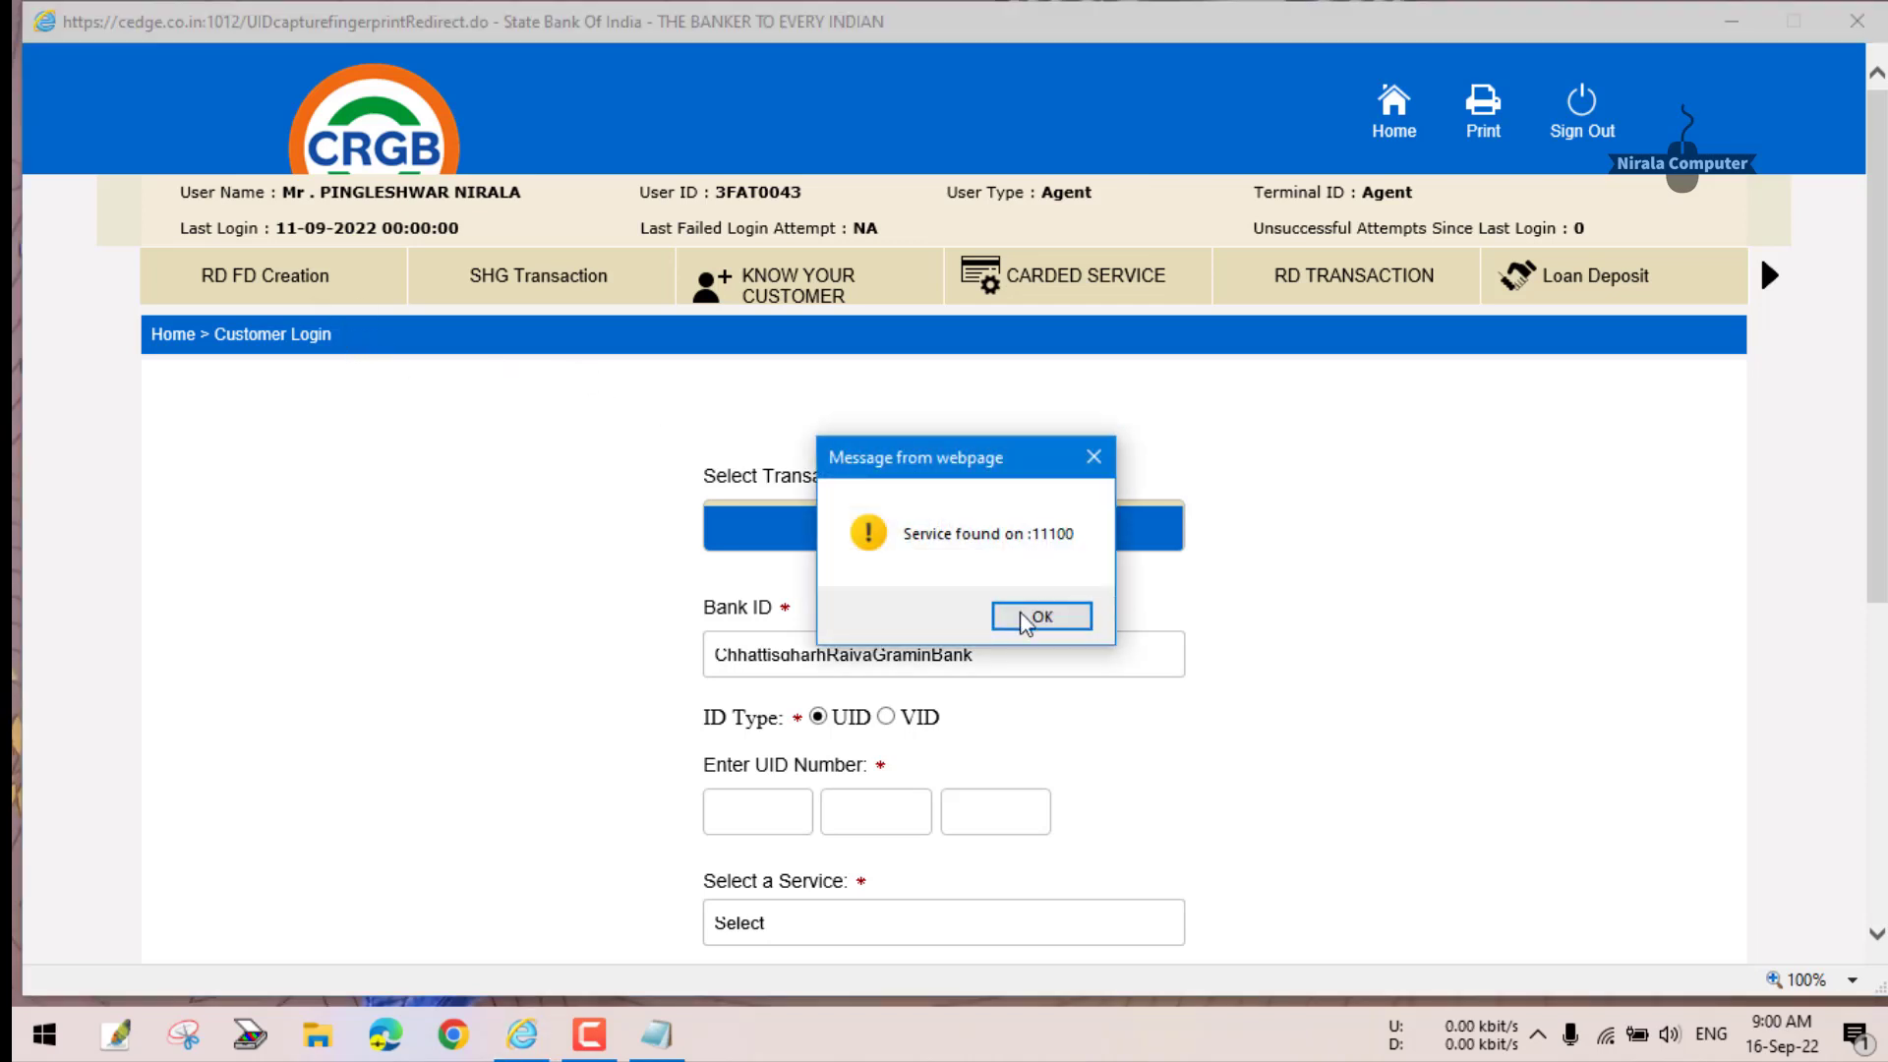
left_click(1045, 616)
left_click(1125, 620)
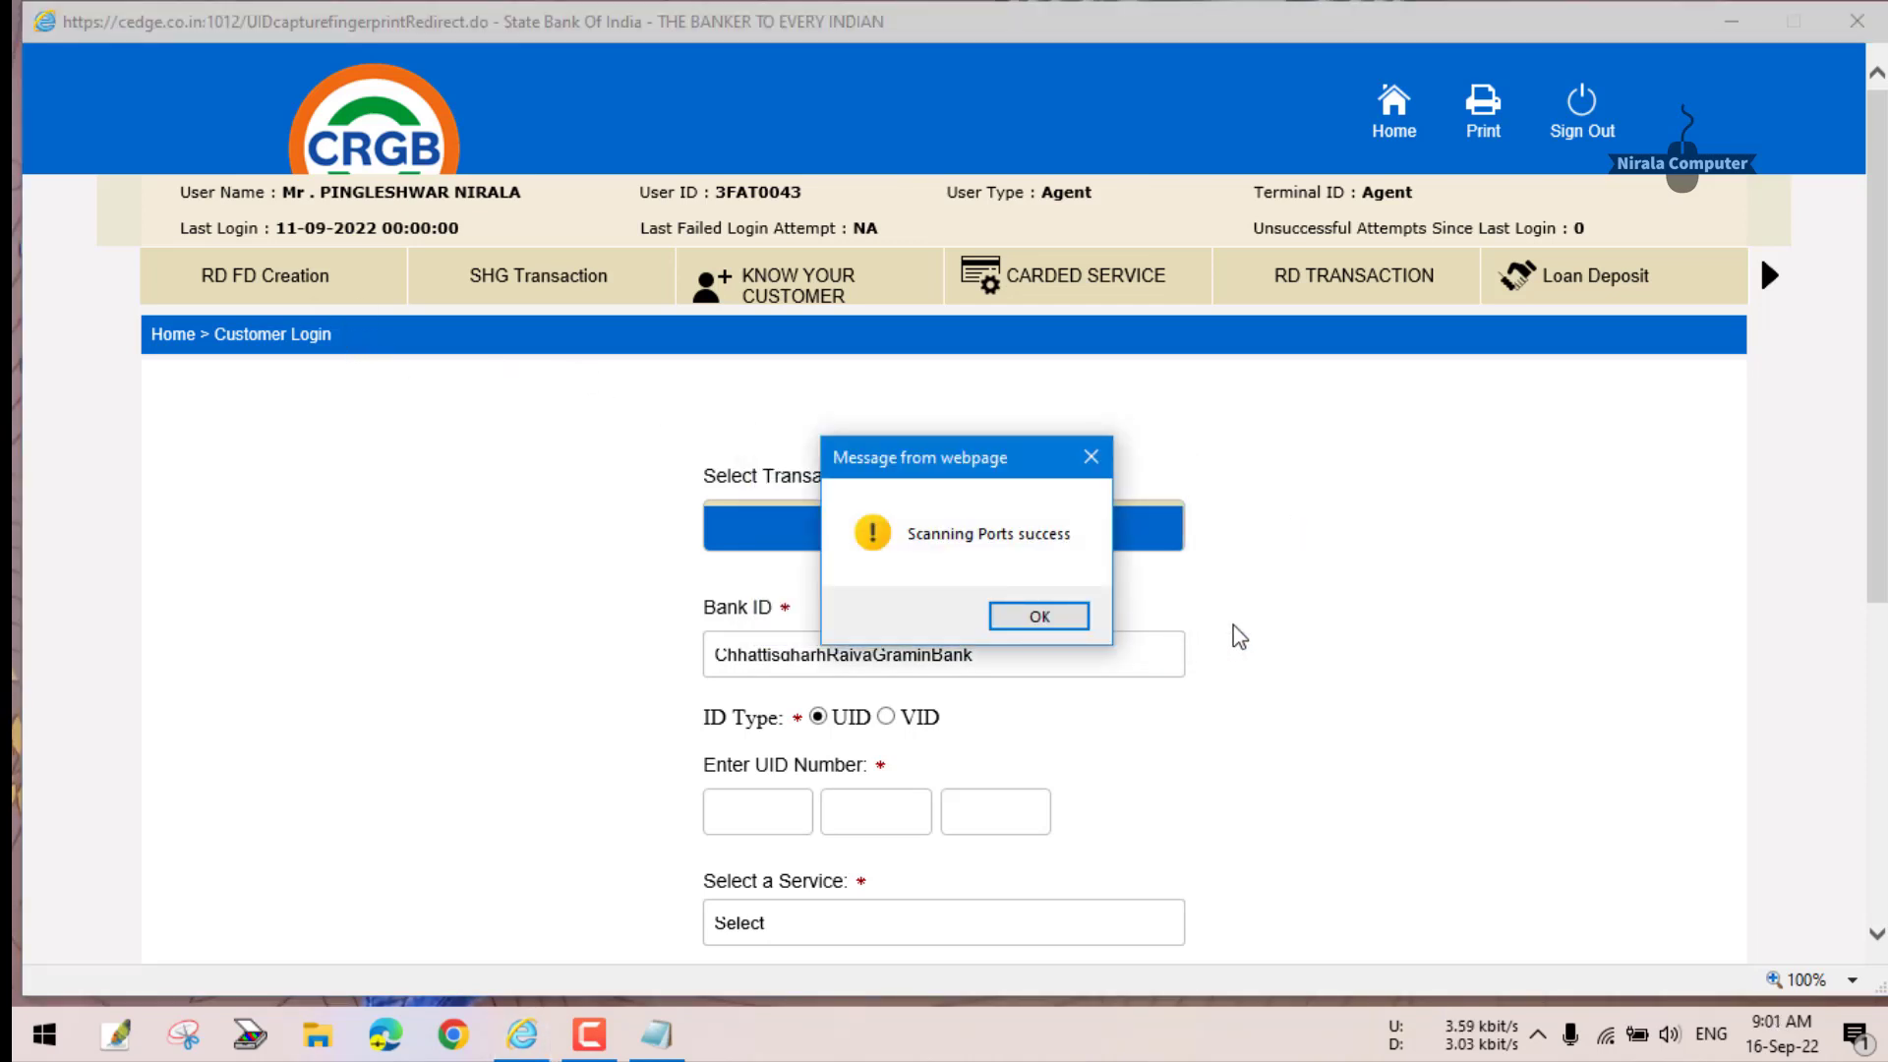
left_click(1046, 612)
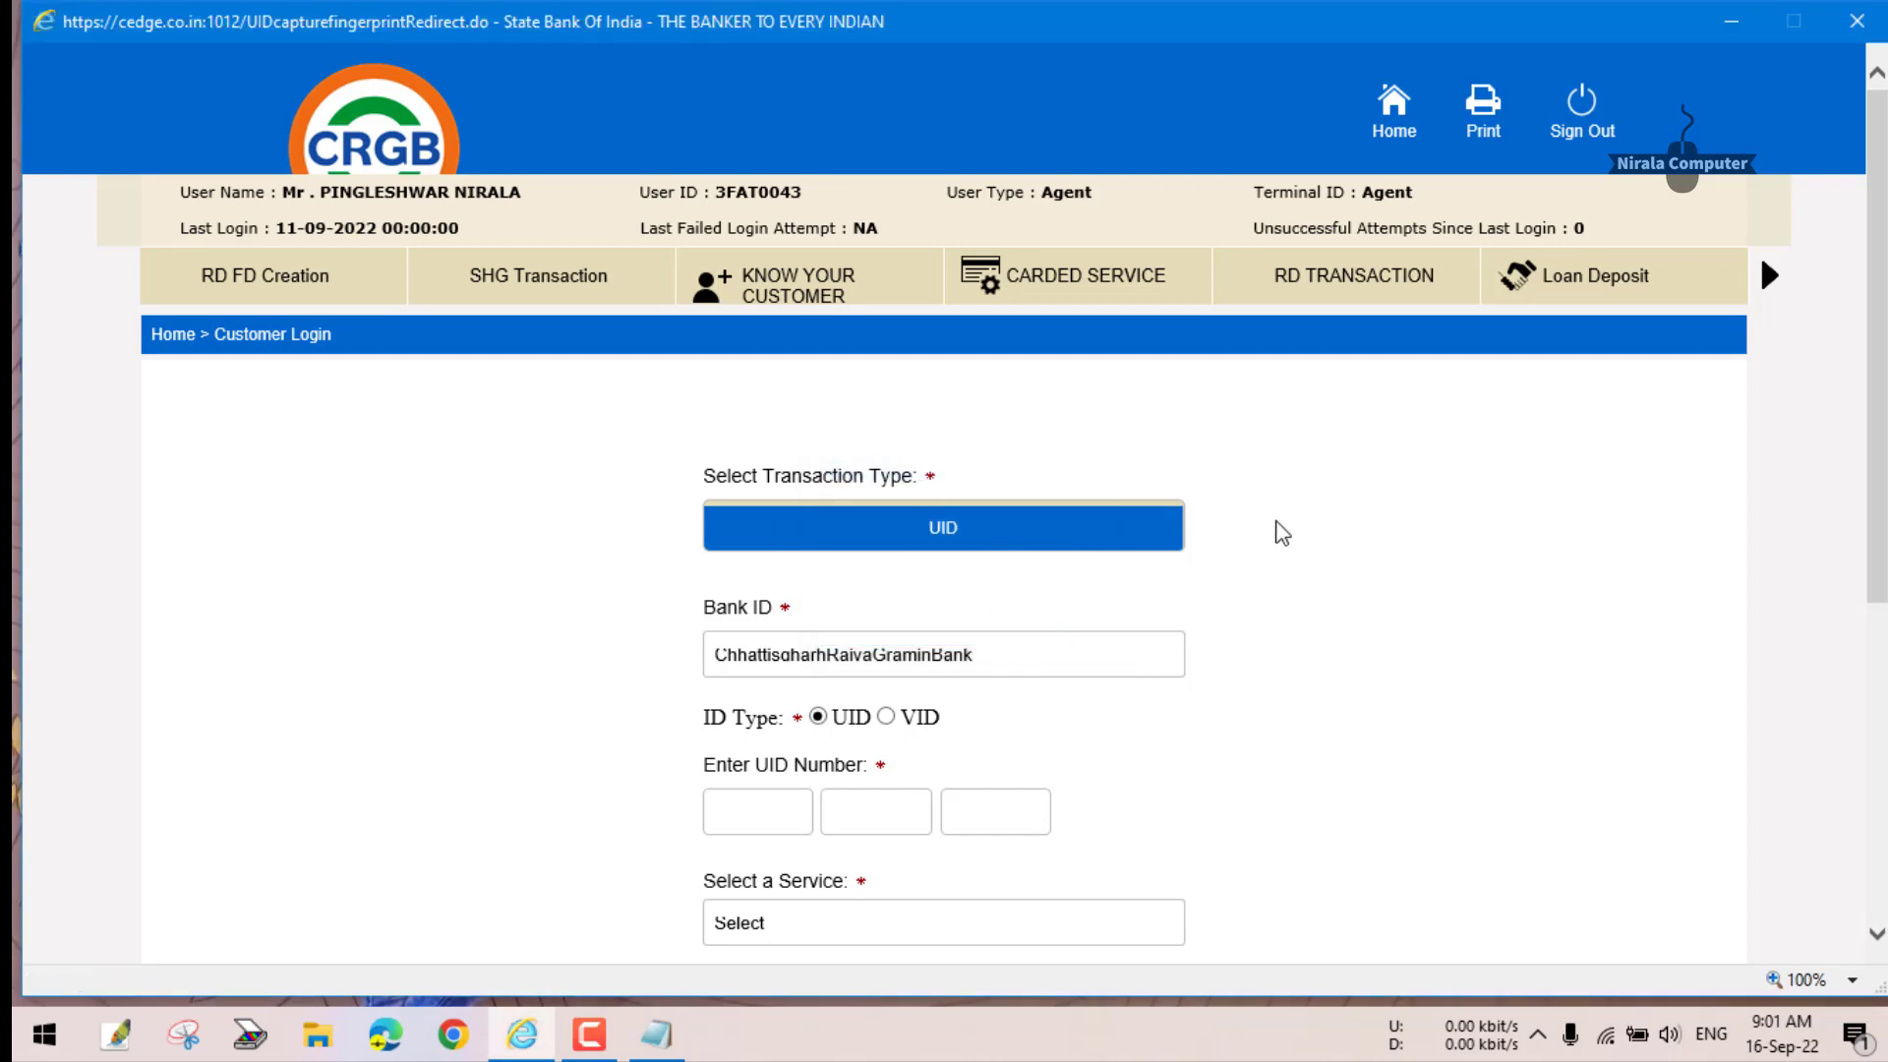
- Choose ChhattisgarhRajyaGraminBank as the Bank ID
scroll(800, 573, "down", 4)
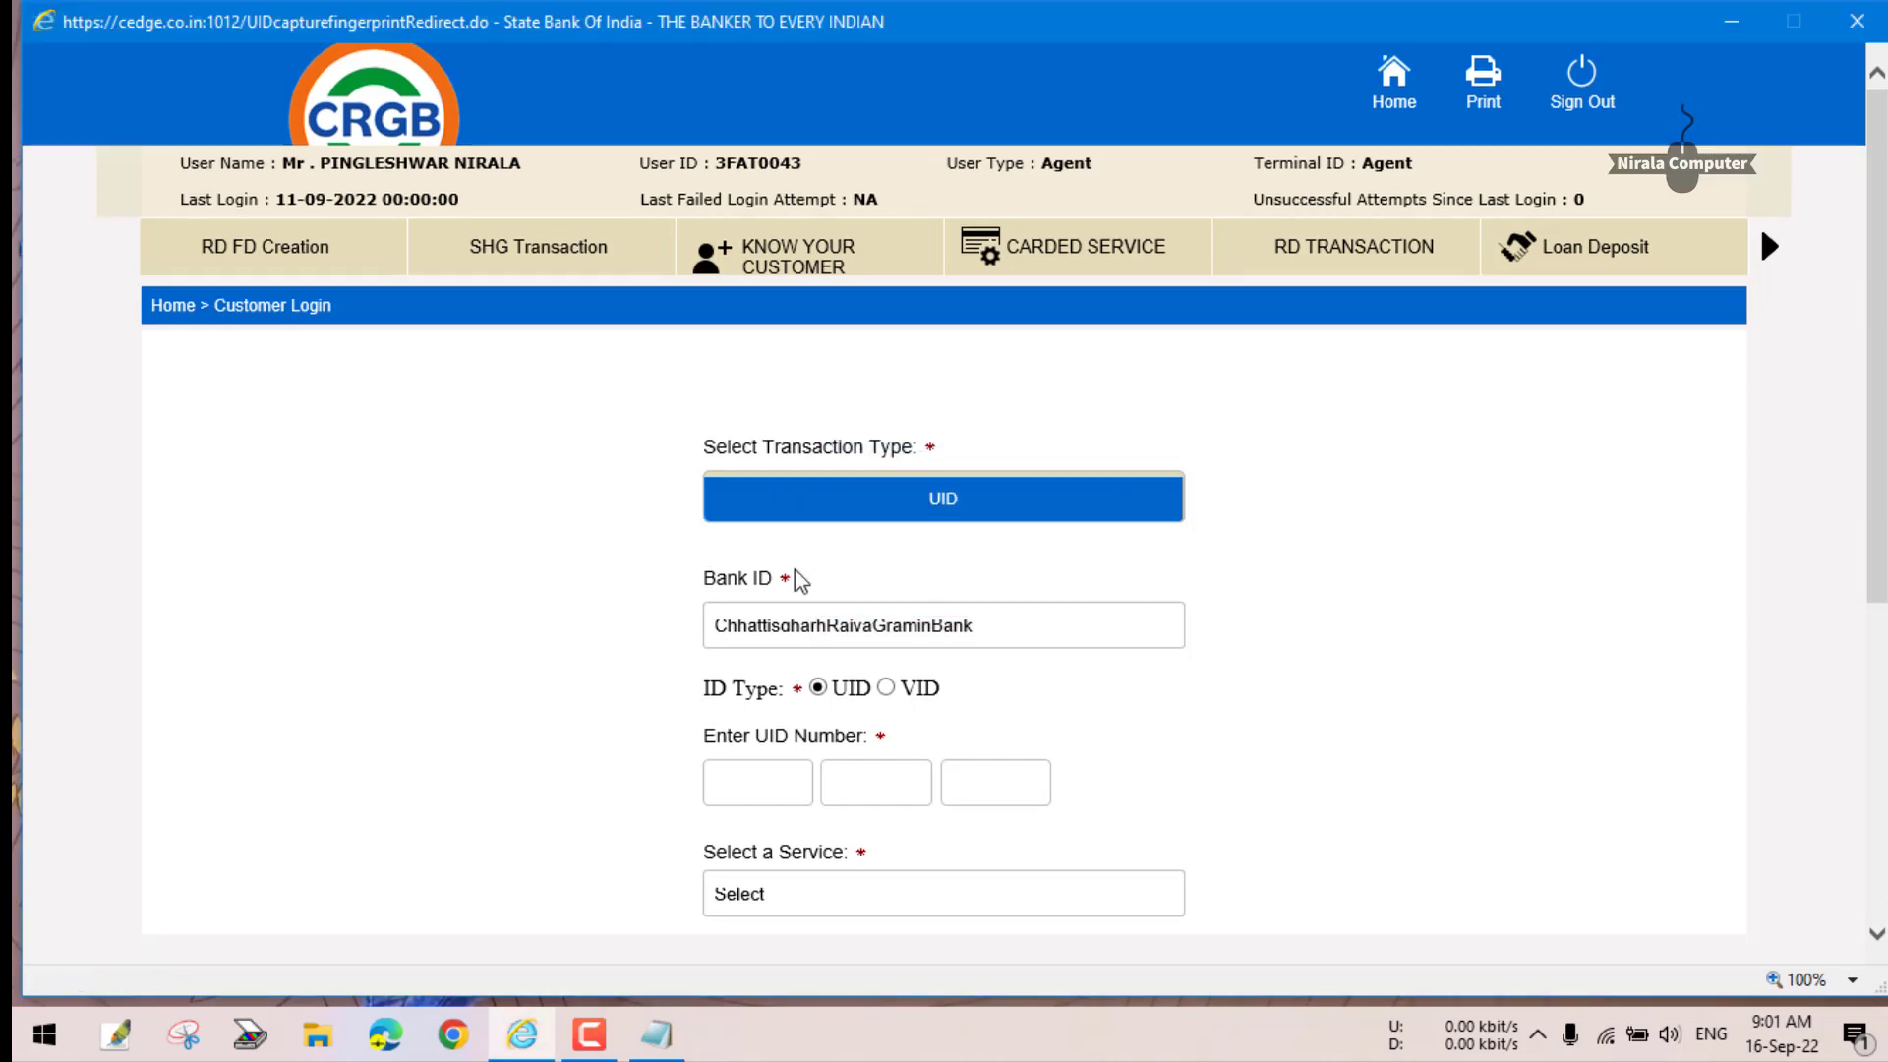
scroll(1180, 582, "up", 4)
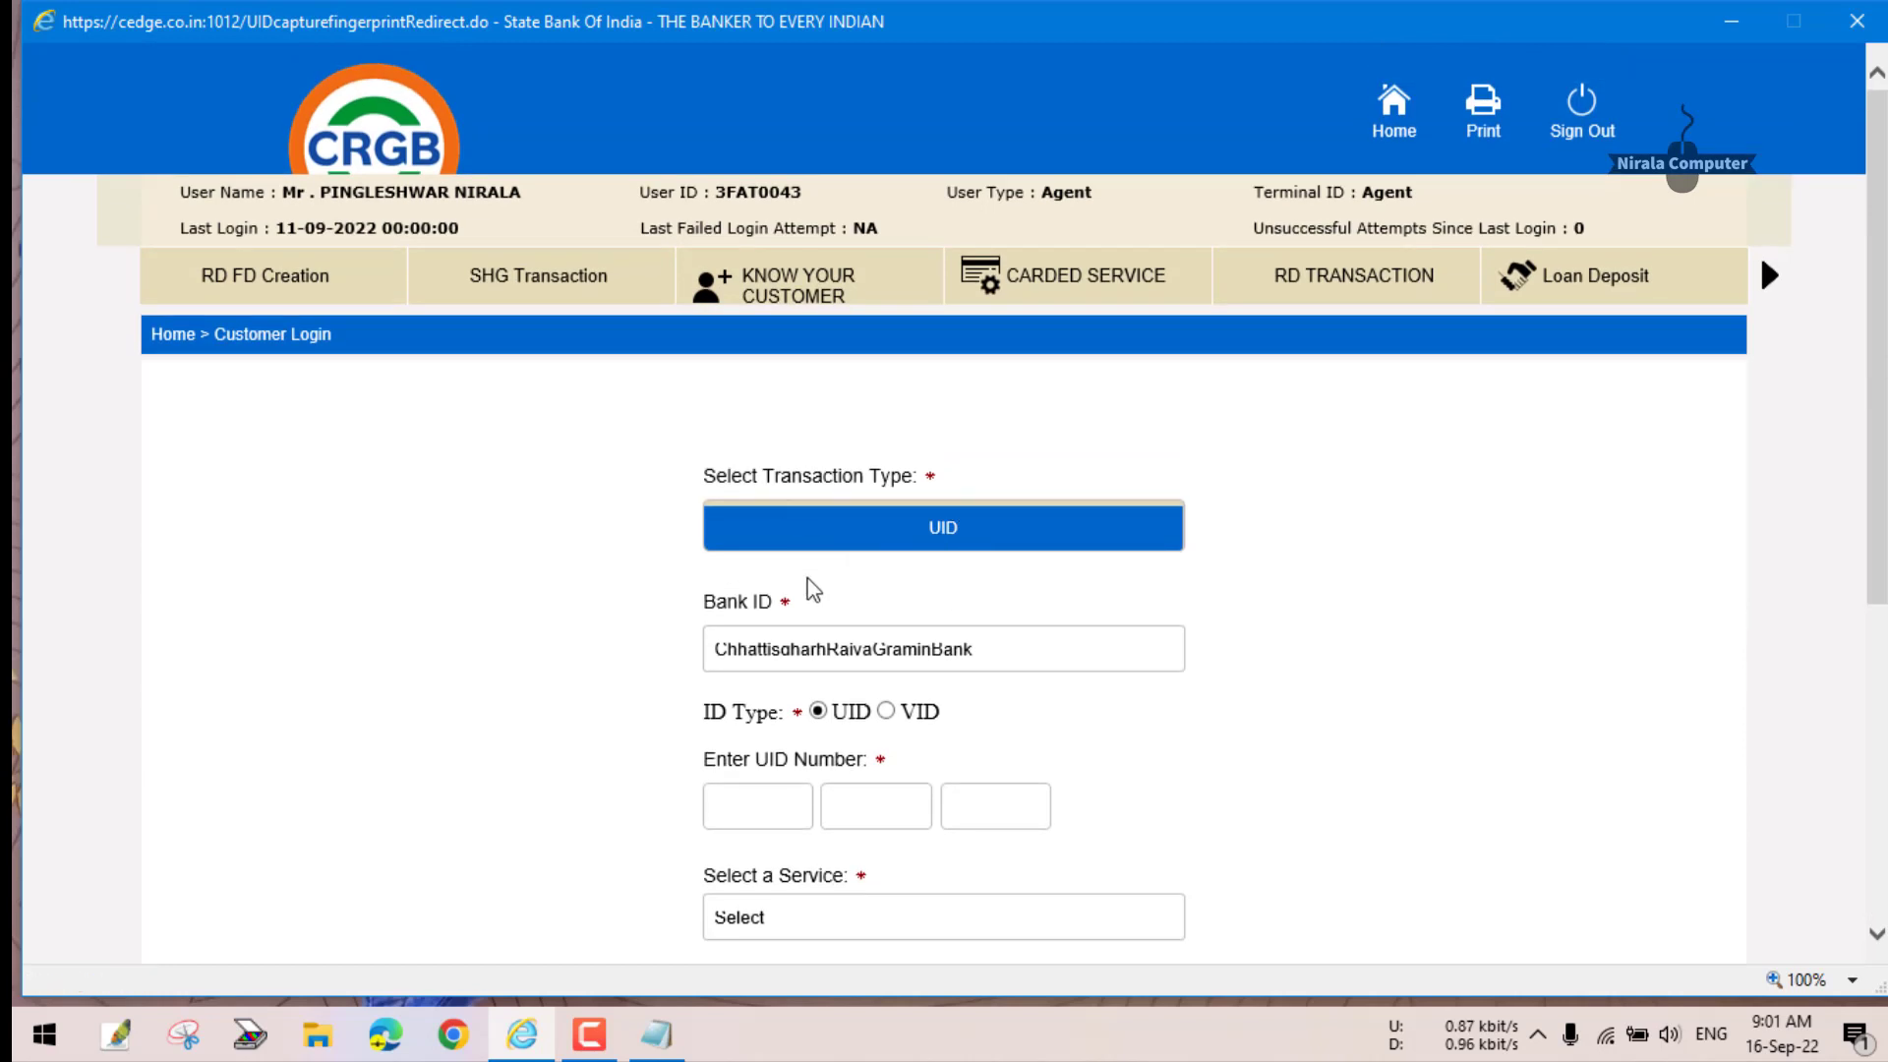
left_click(999, 654)
scroll(816, 413, "up", 10)
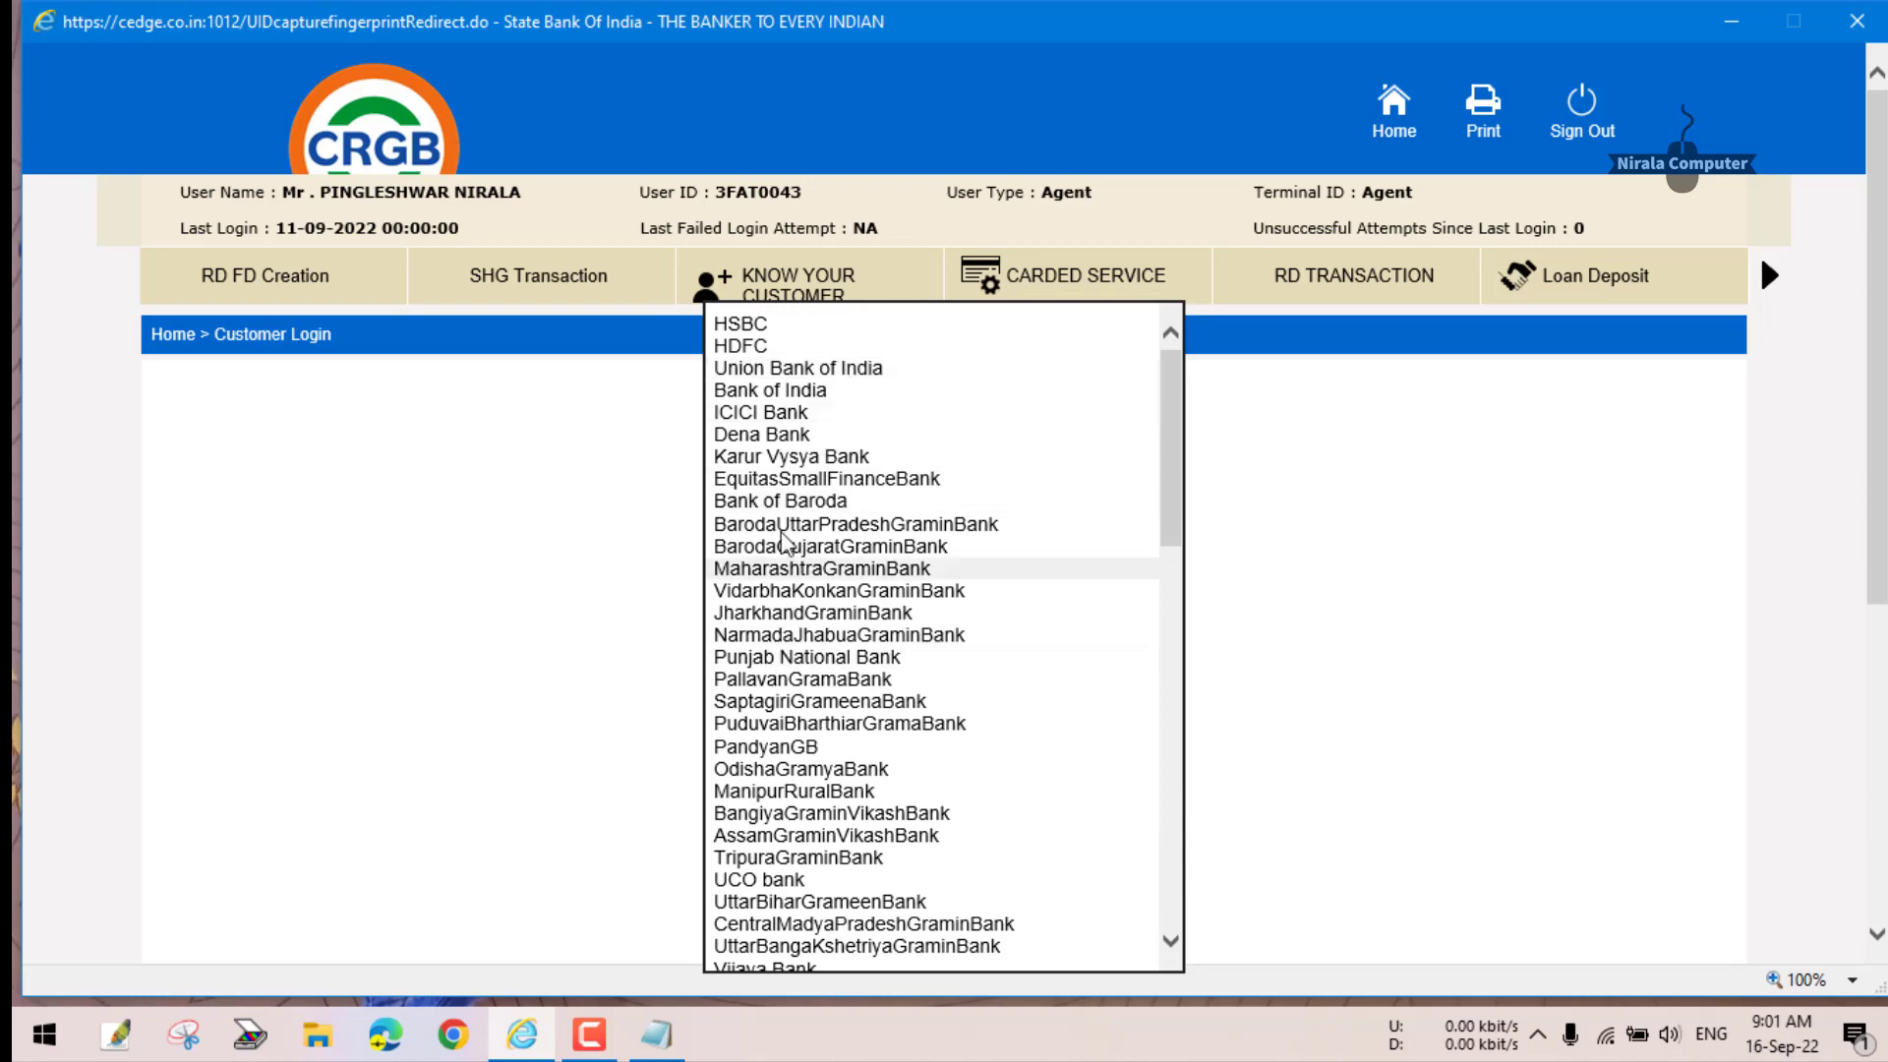
scroll(850, 537, "down", 10)
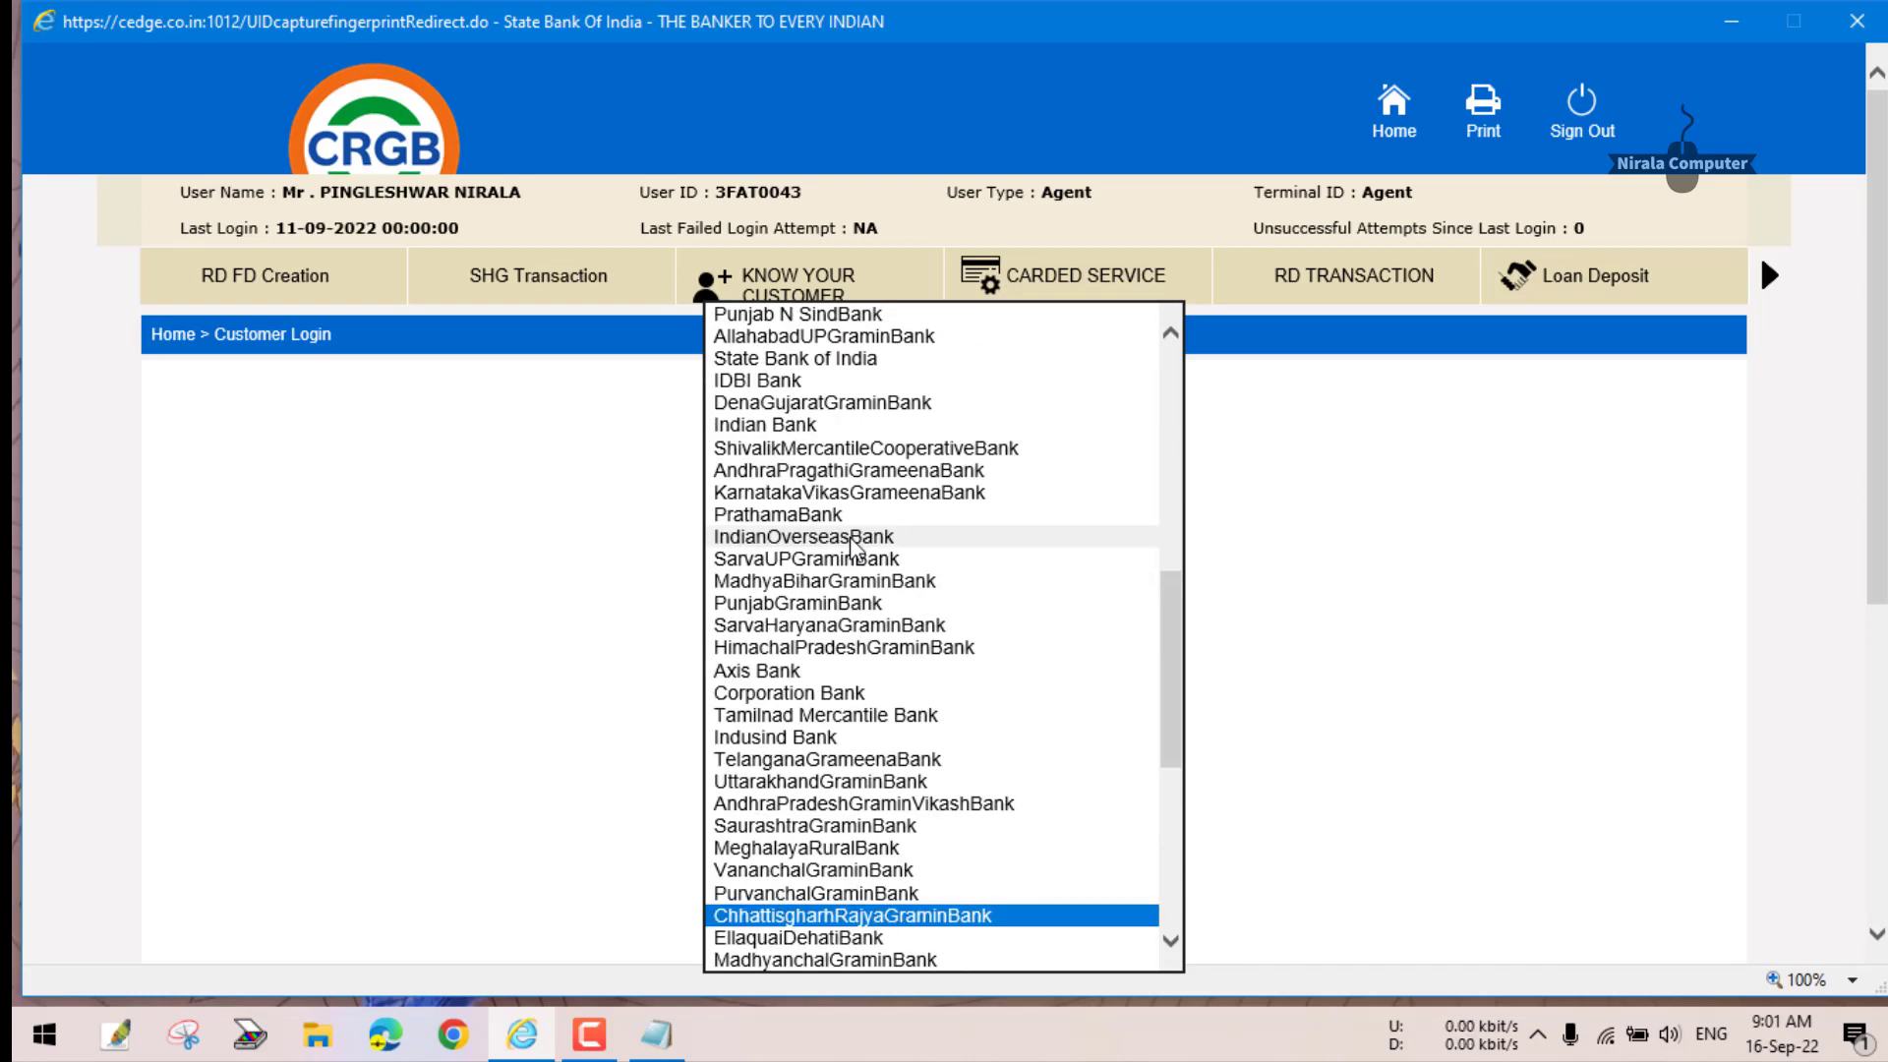
left_click(1623, 664)
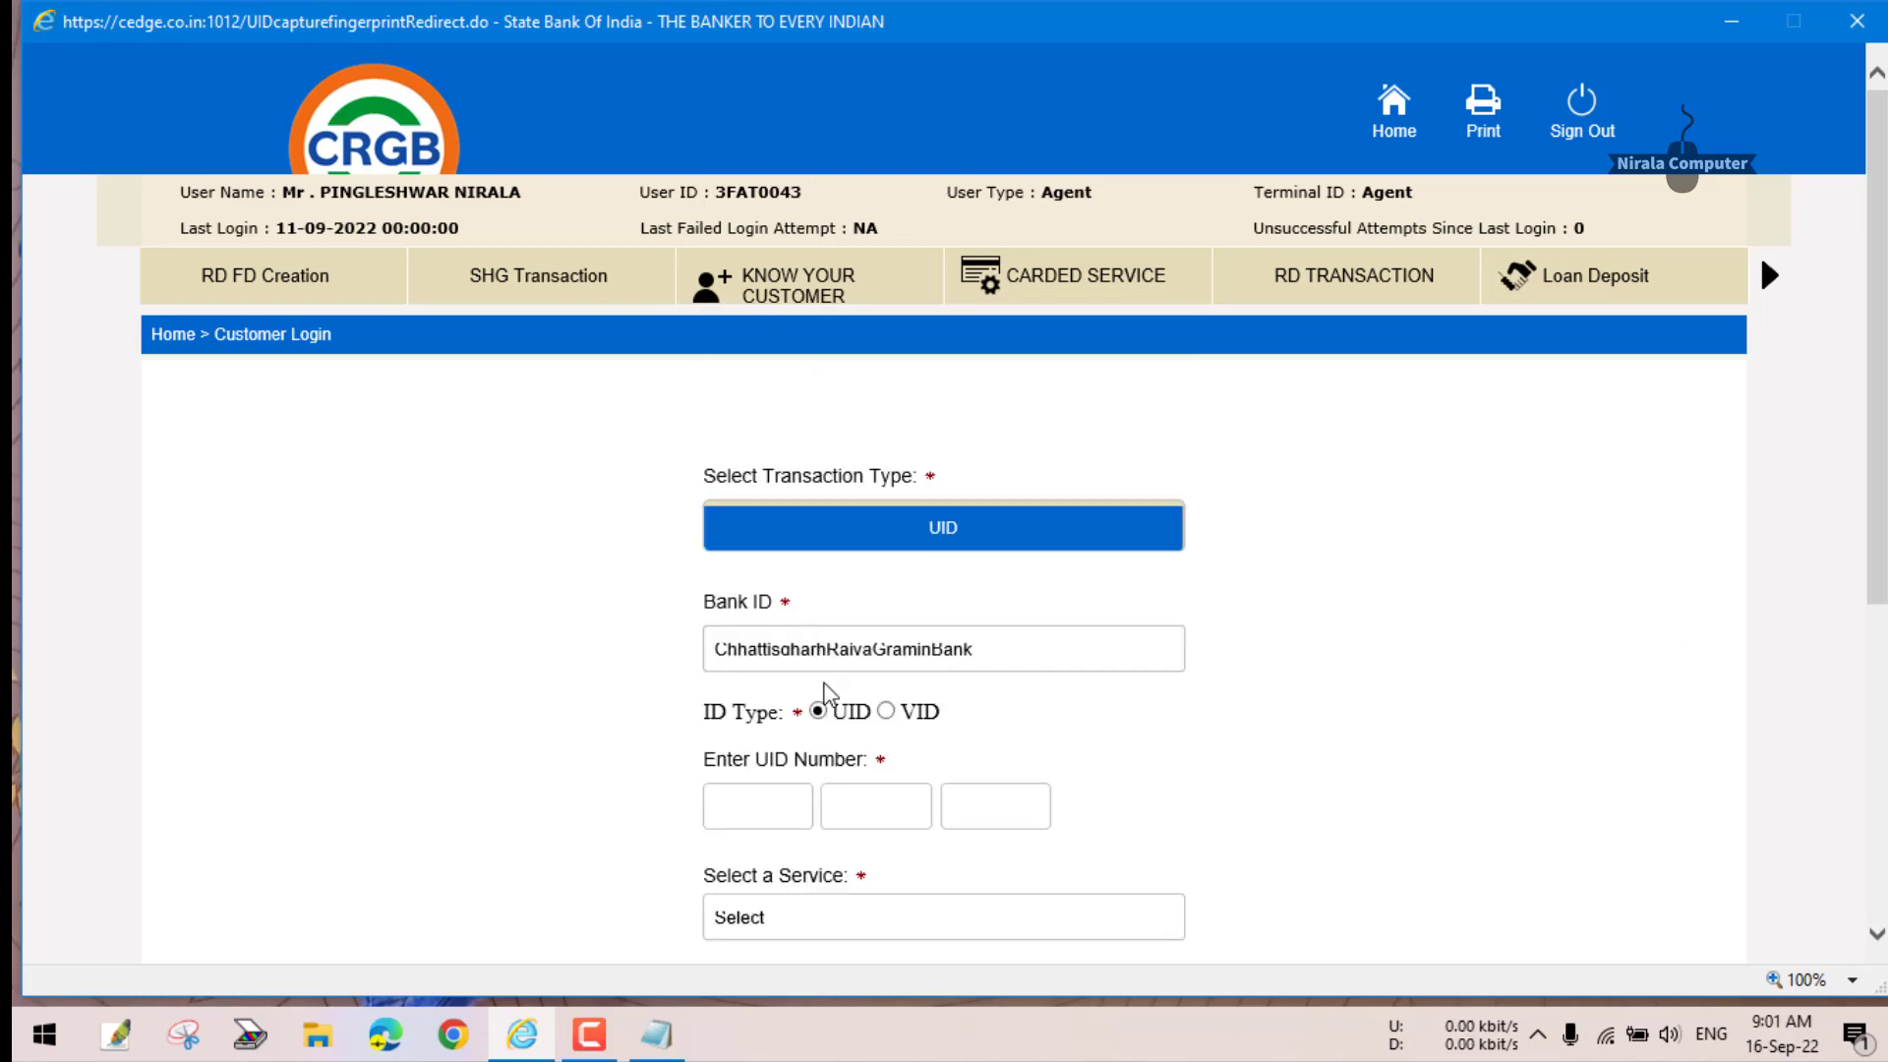
scroll(920, 747, "down", 2)
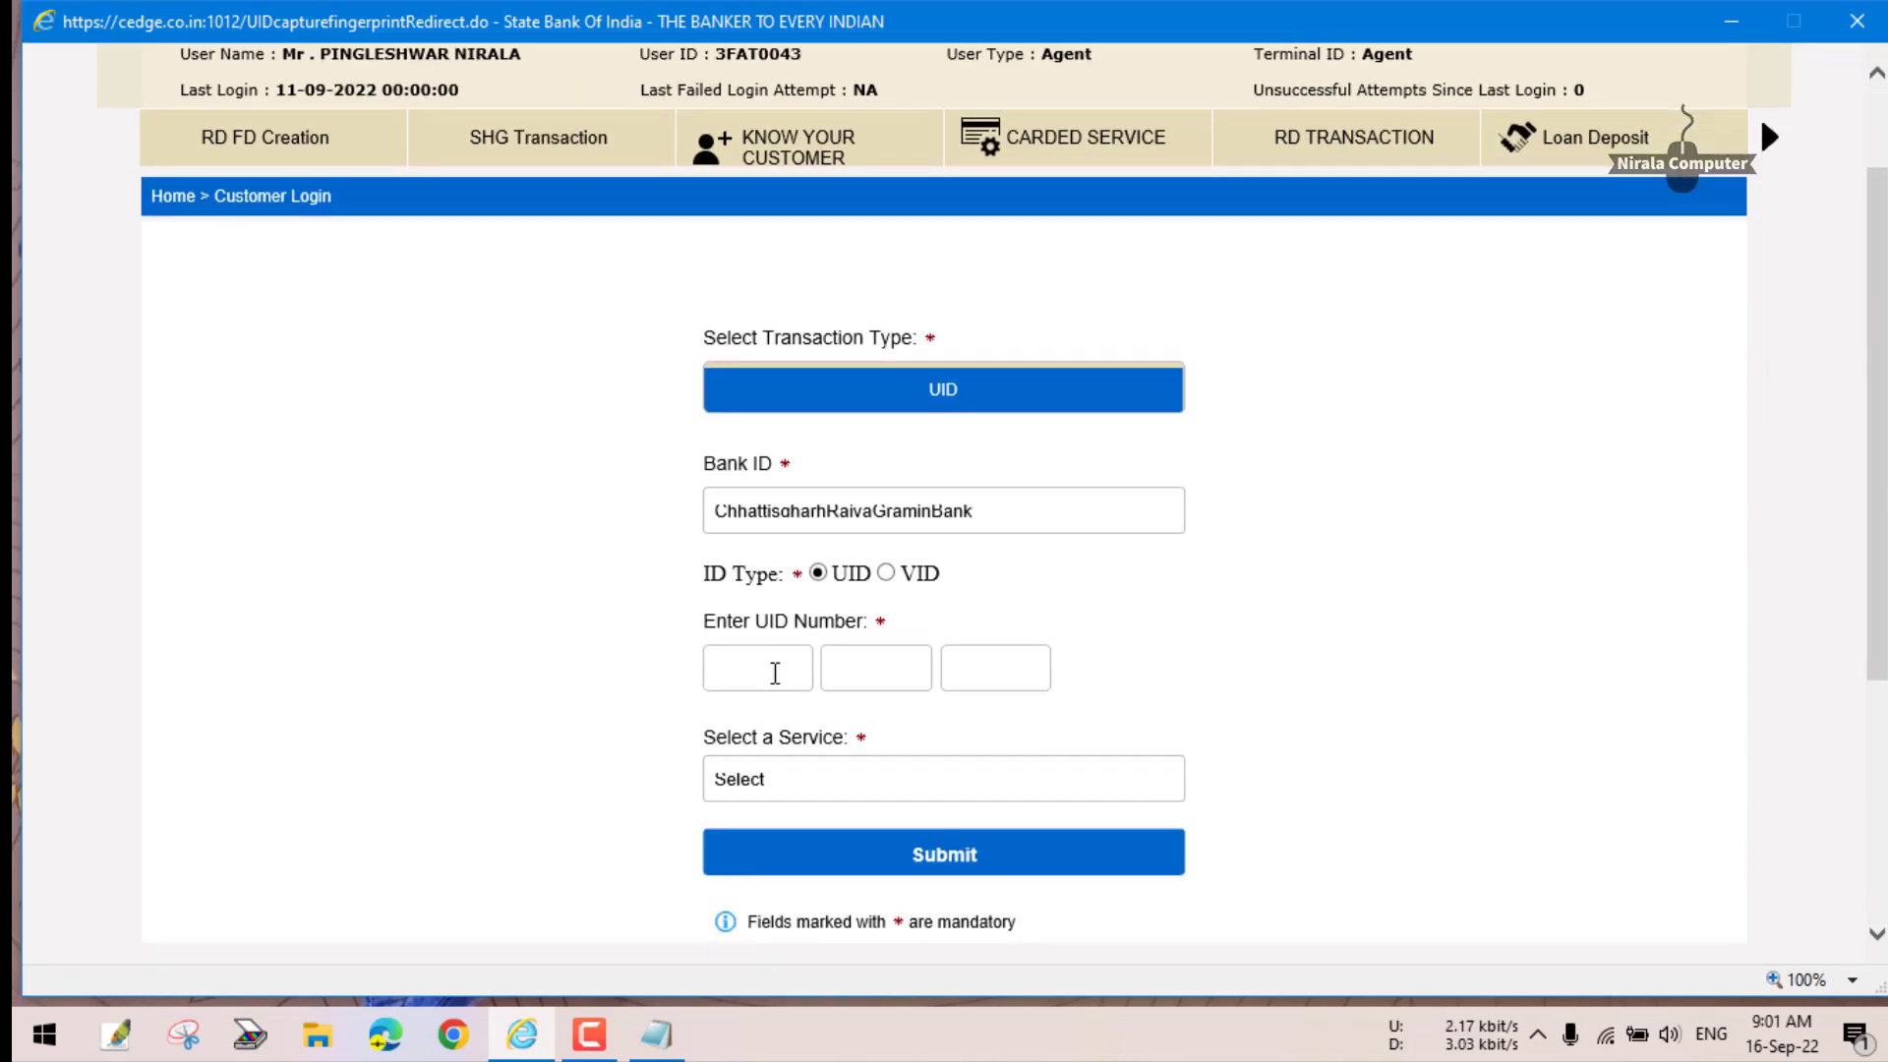
- Enter the customer's UID number, pick the Withdrawal service, submit and dismiss the alert
left_click(775, 673)
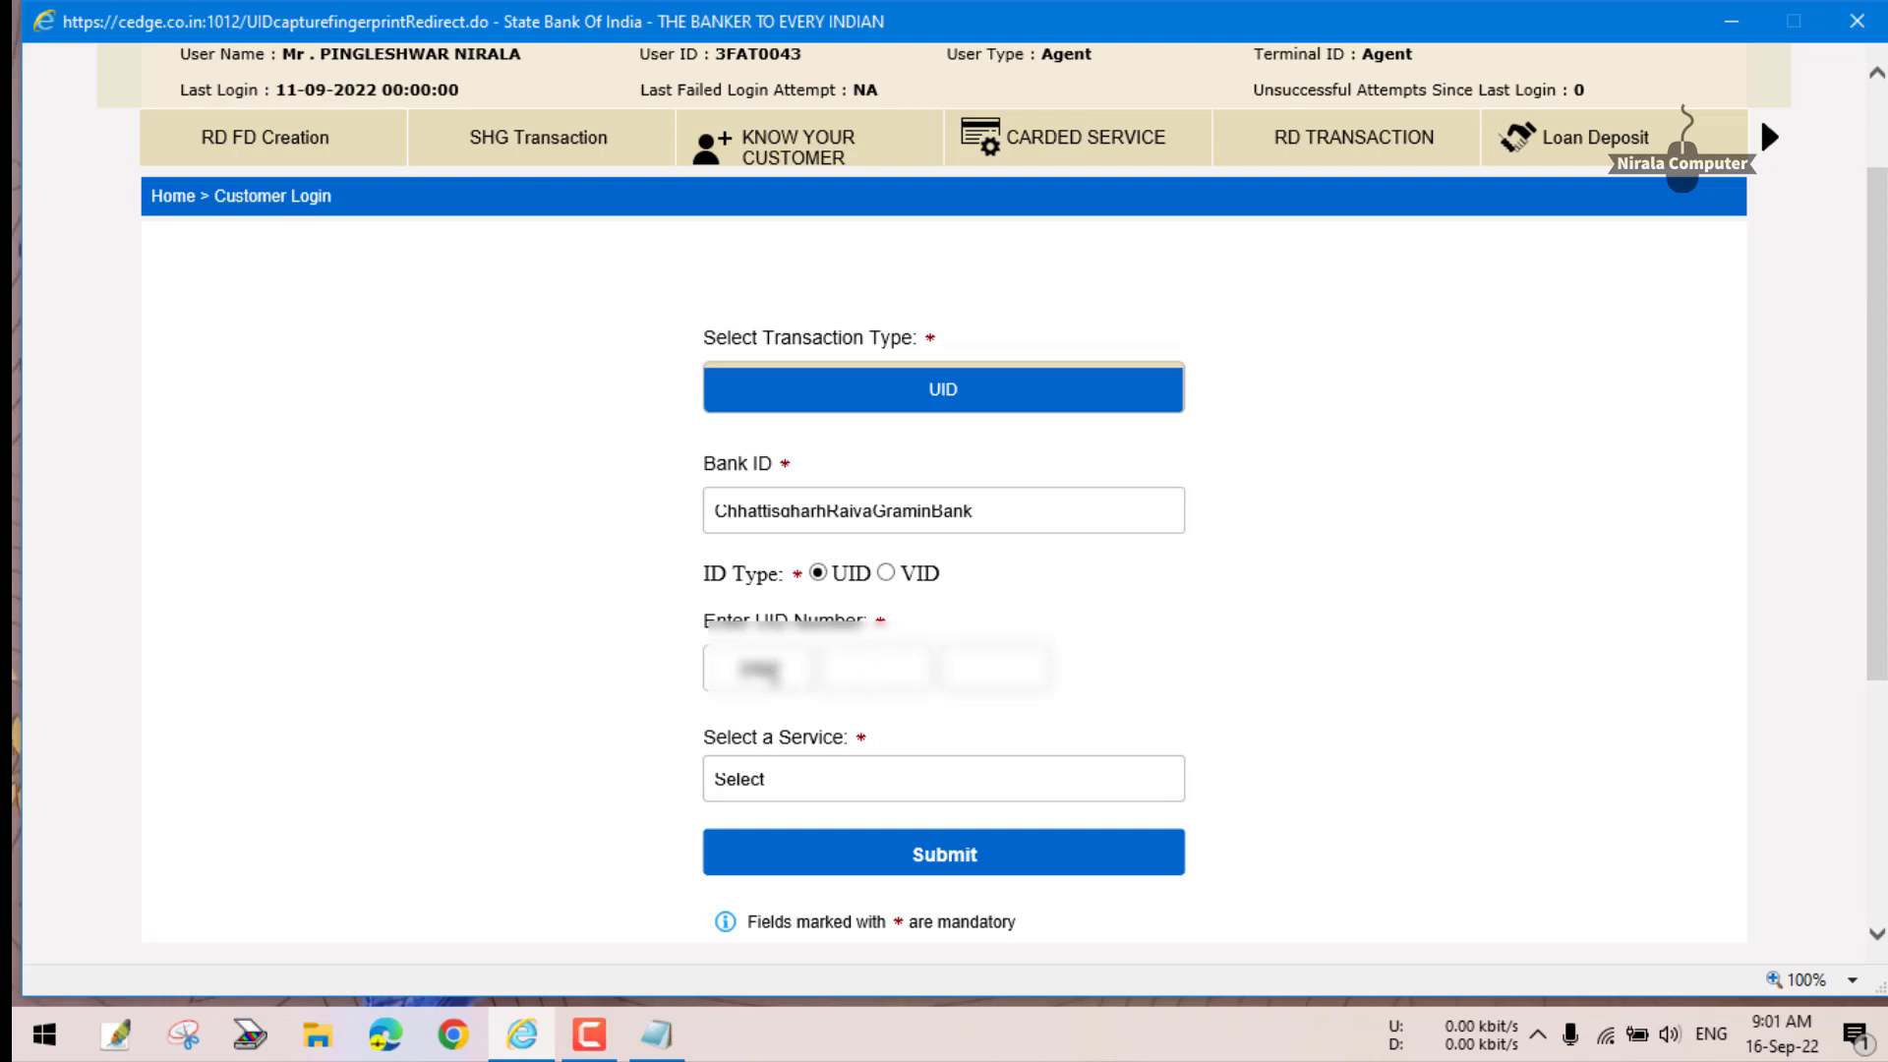
left_click(787, 779)
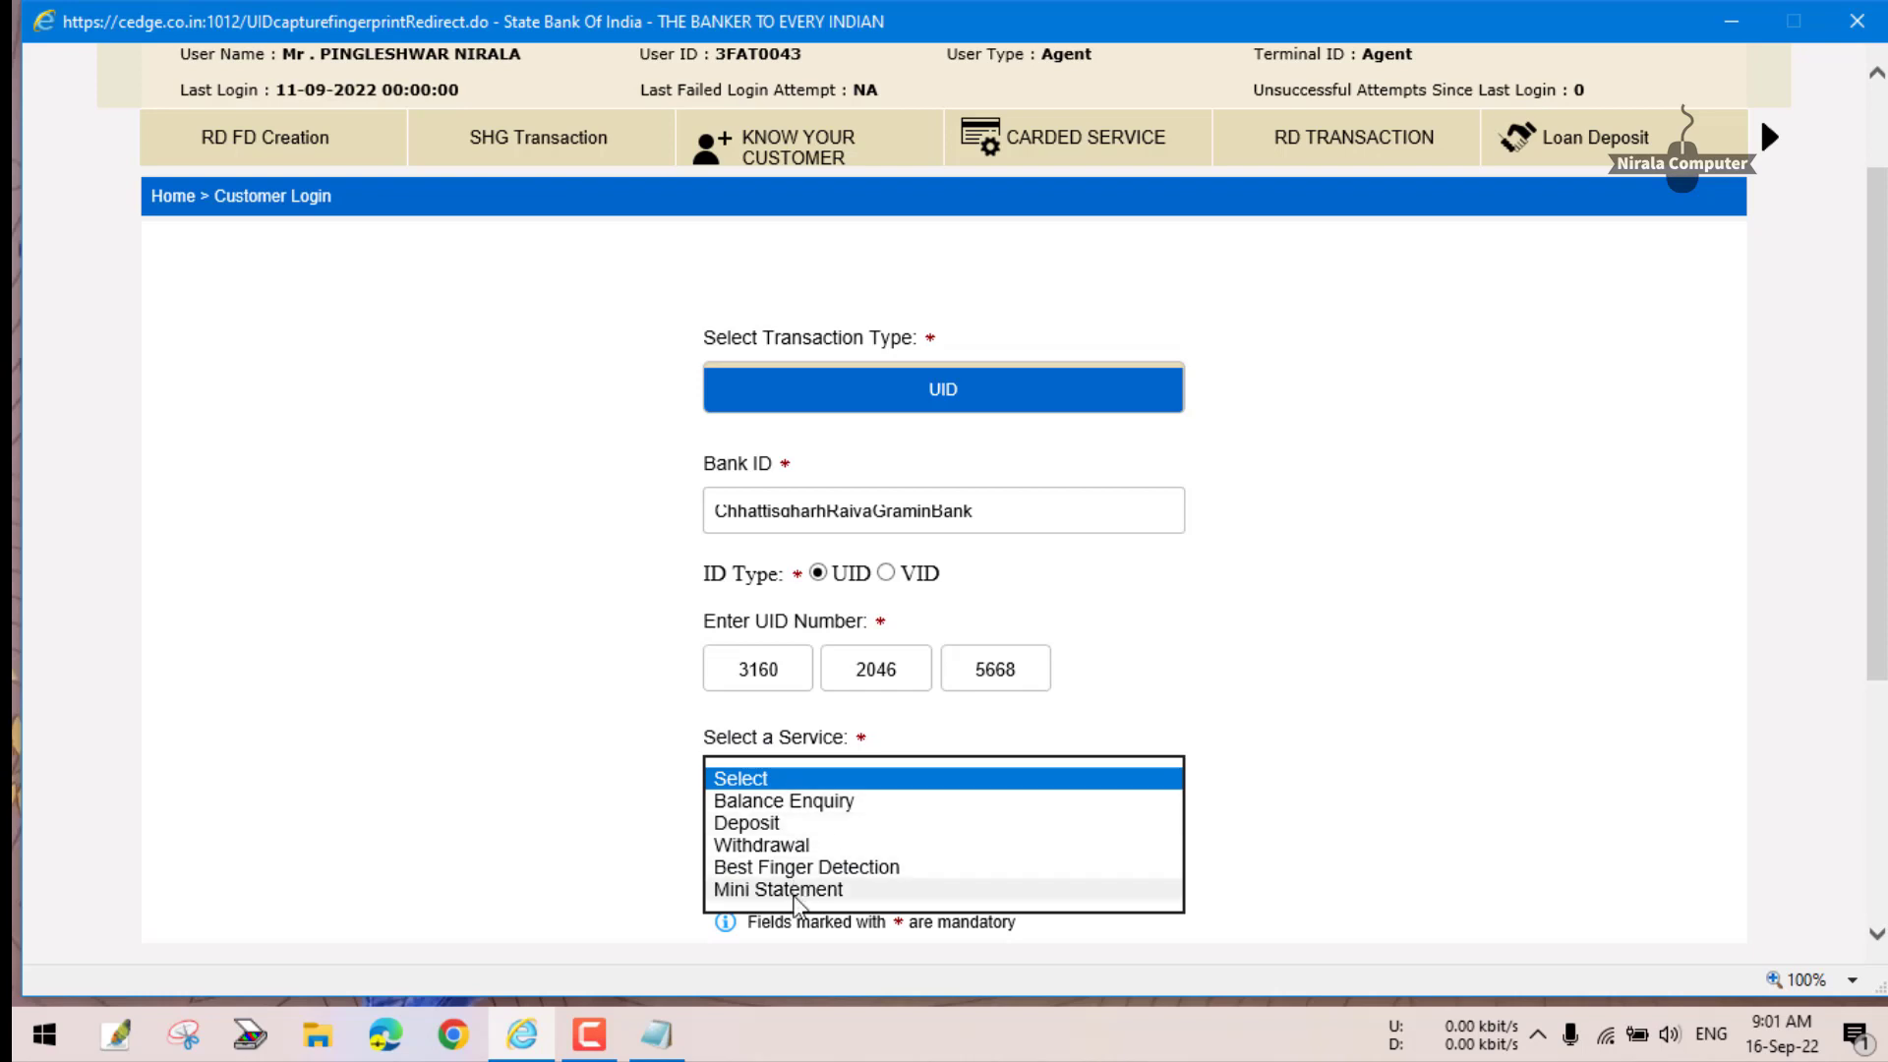
left_click(791, 844)
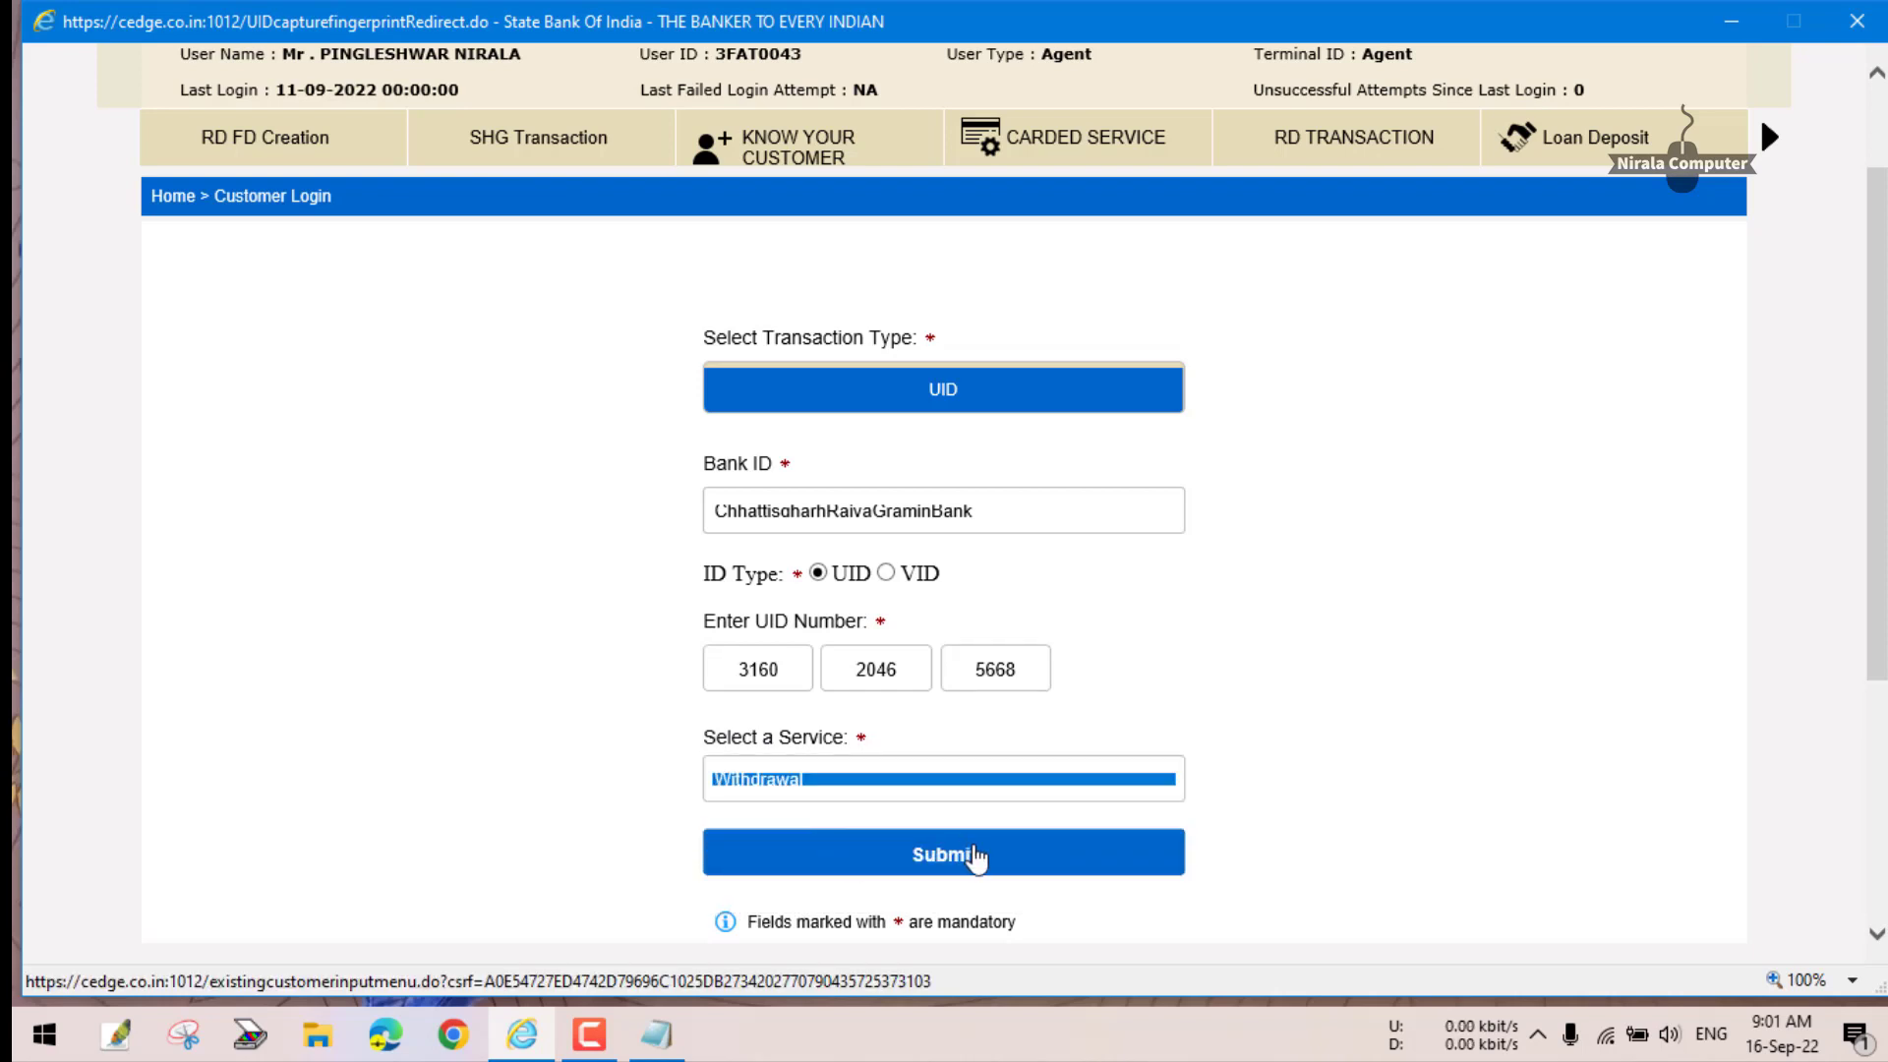
left_click(973, 855)
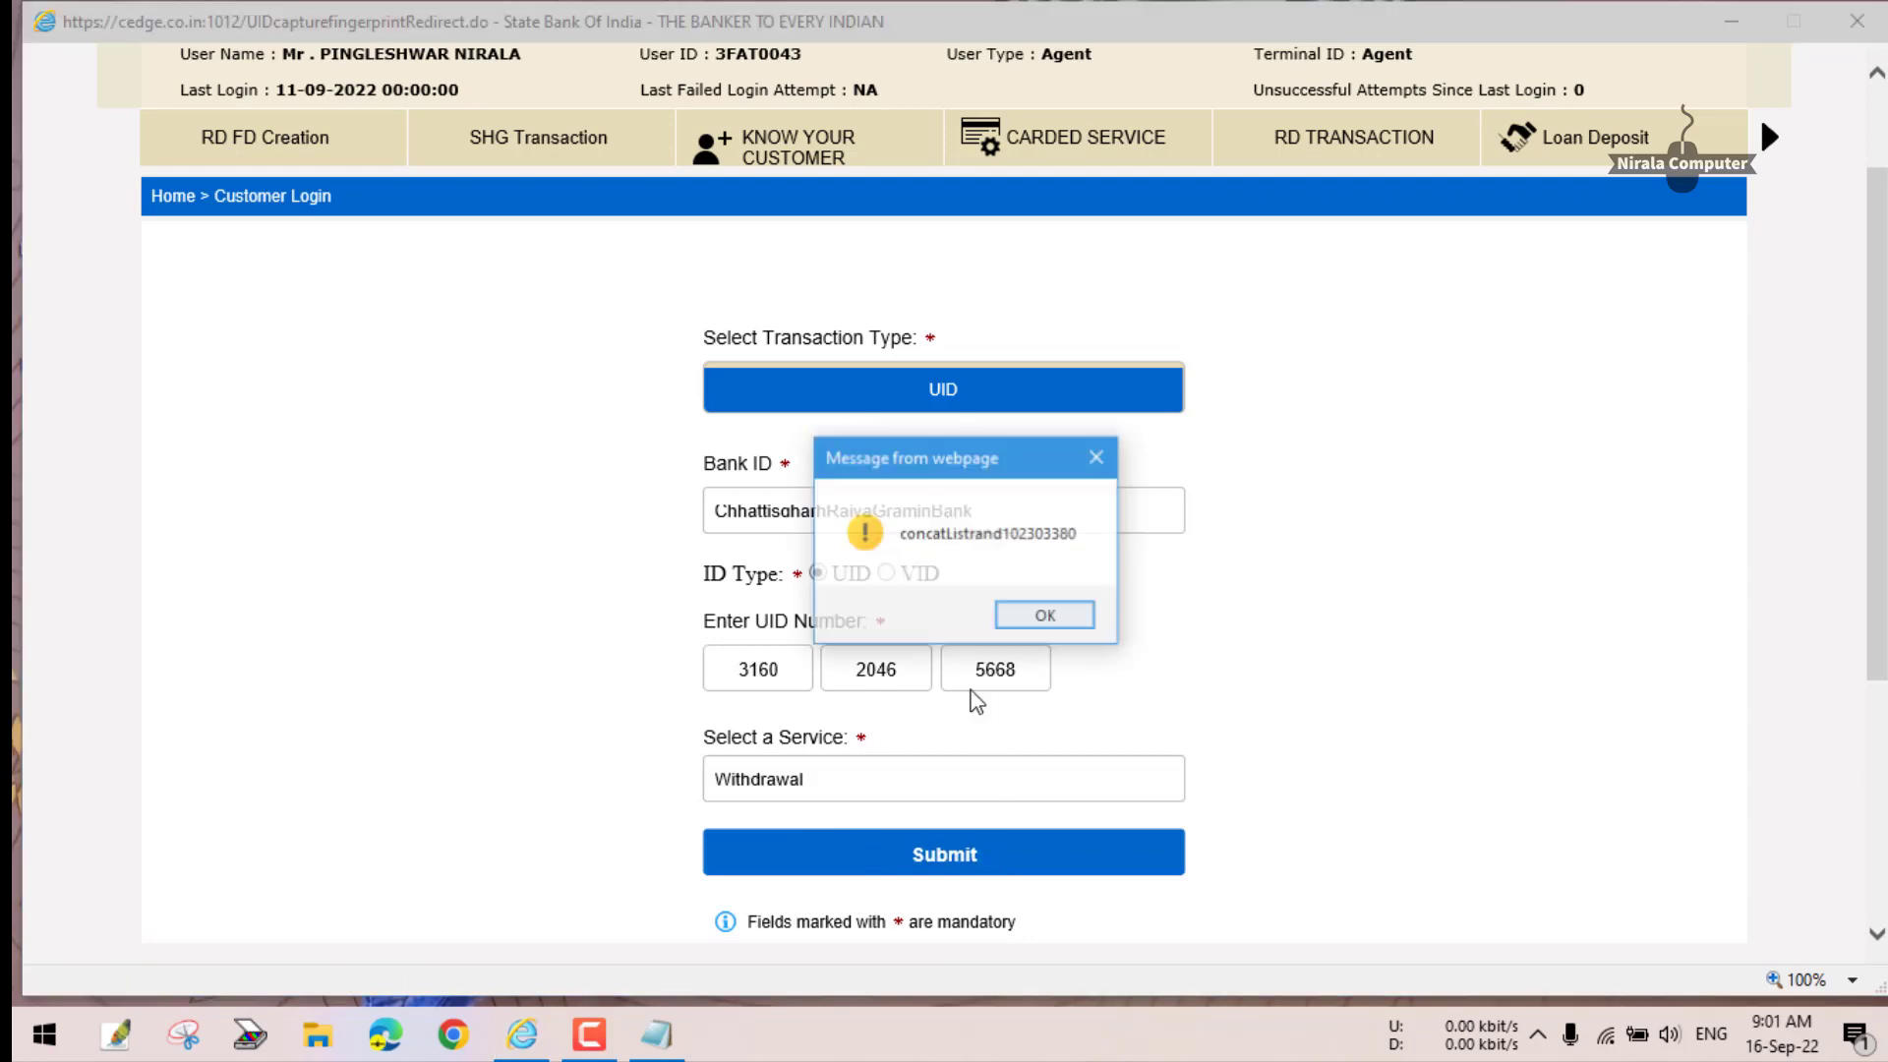
left_click(1029, 619)
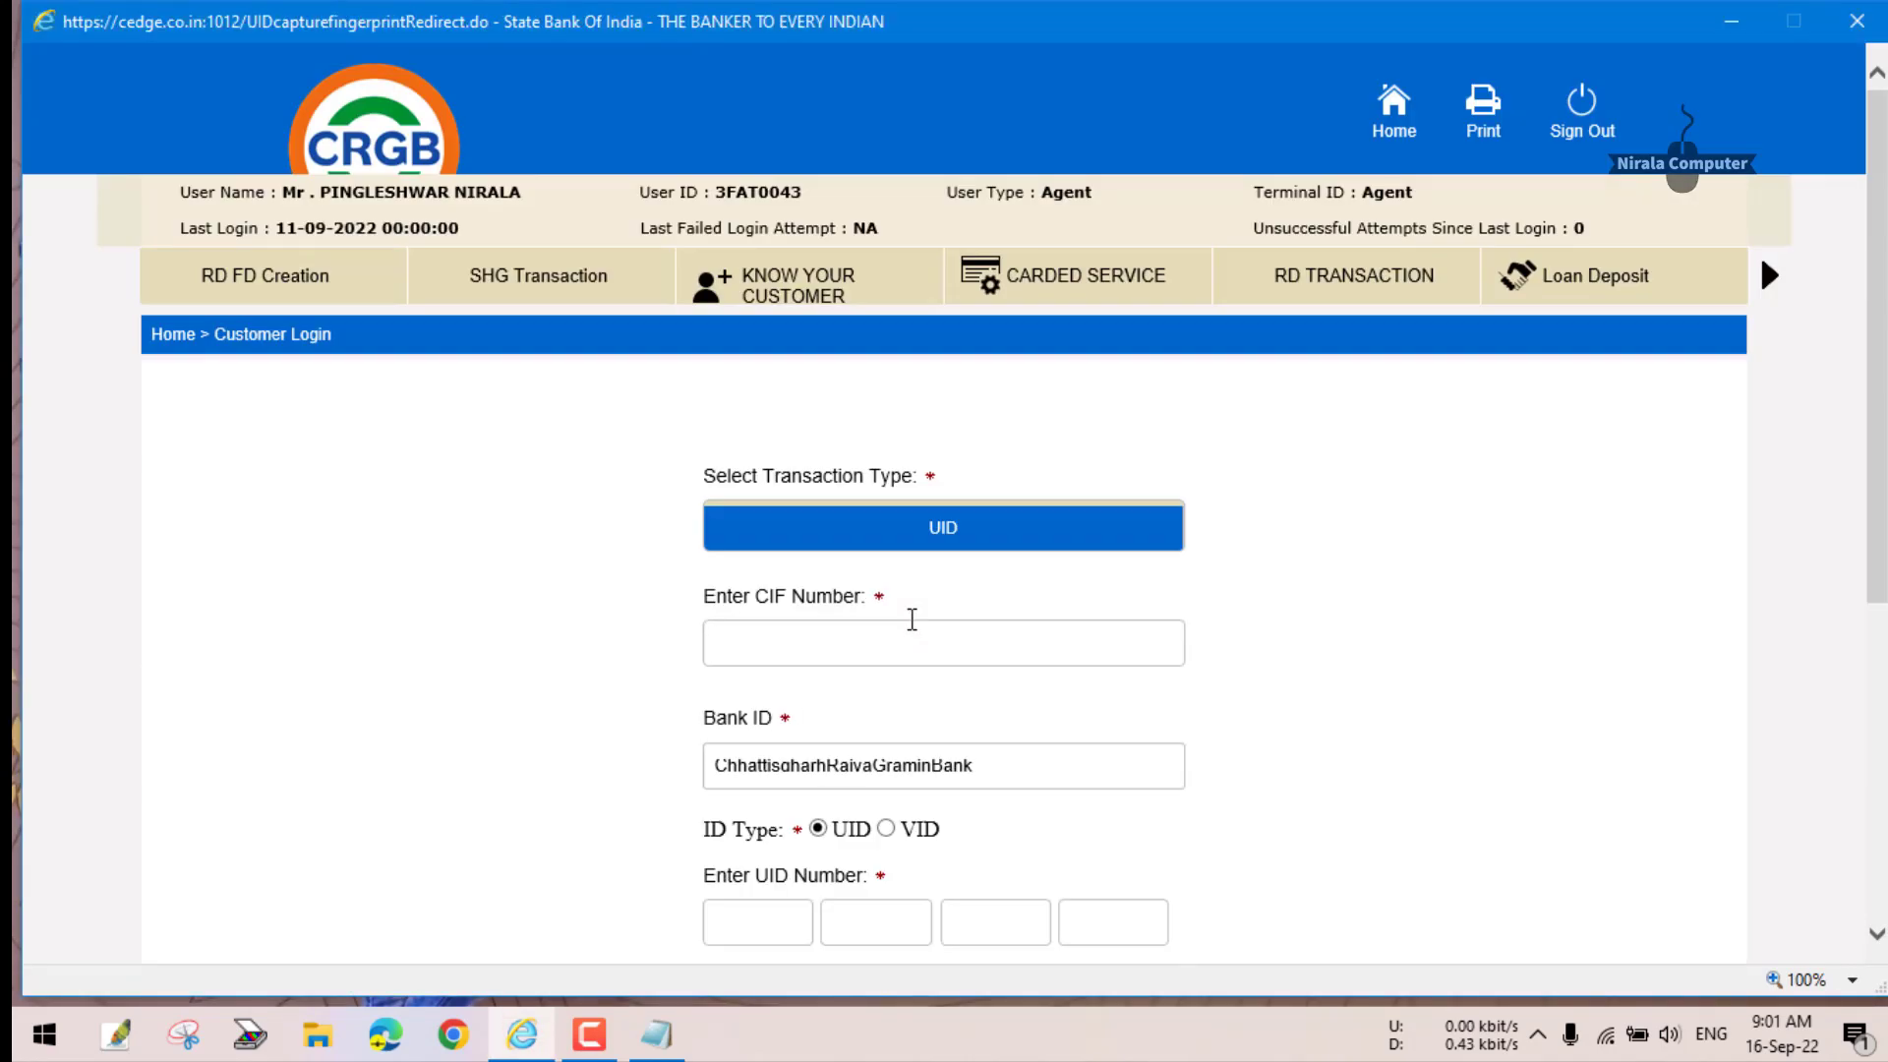
- Dismiss the reload alerts: Service found, status success and Scanning Ports success
left_click(995, 622)
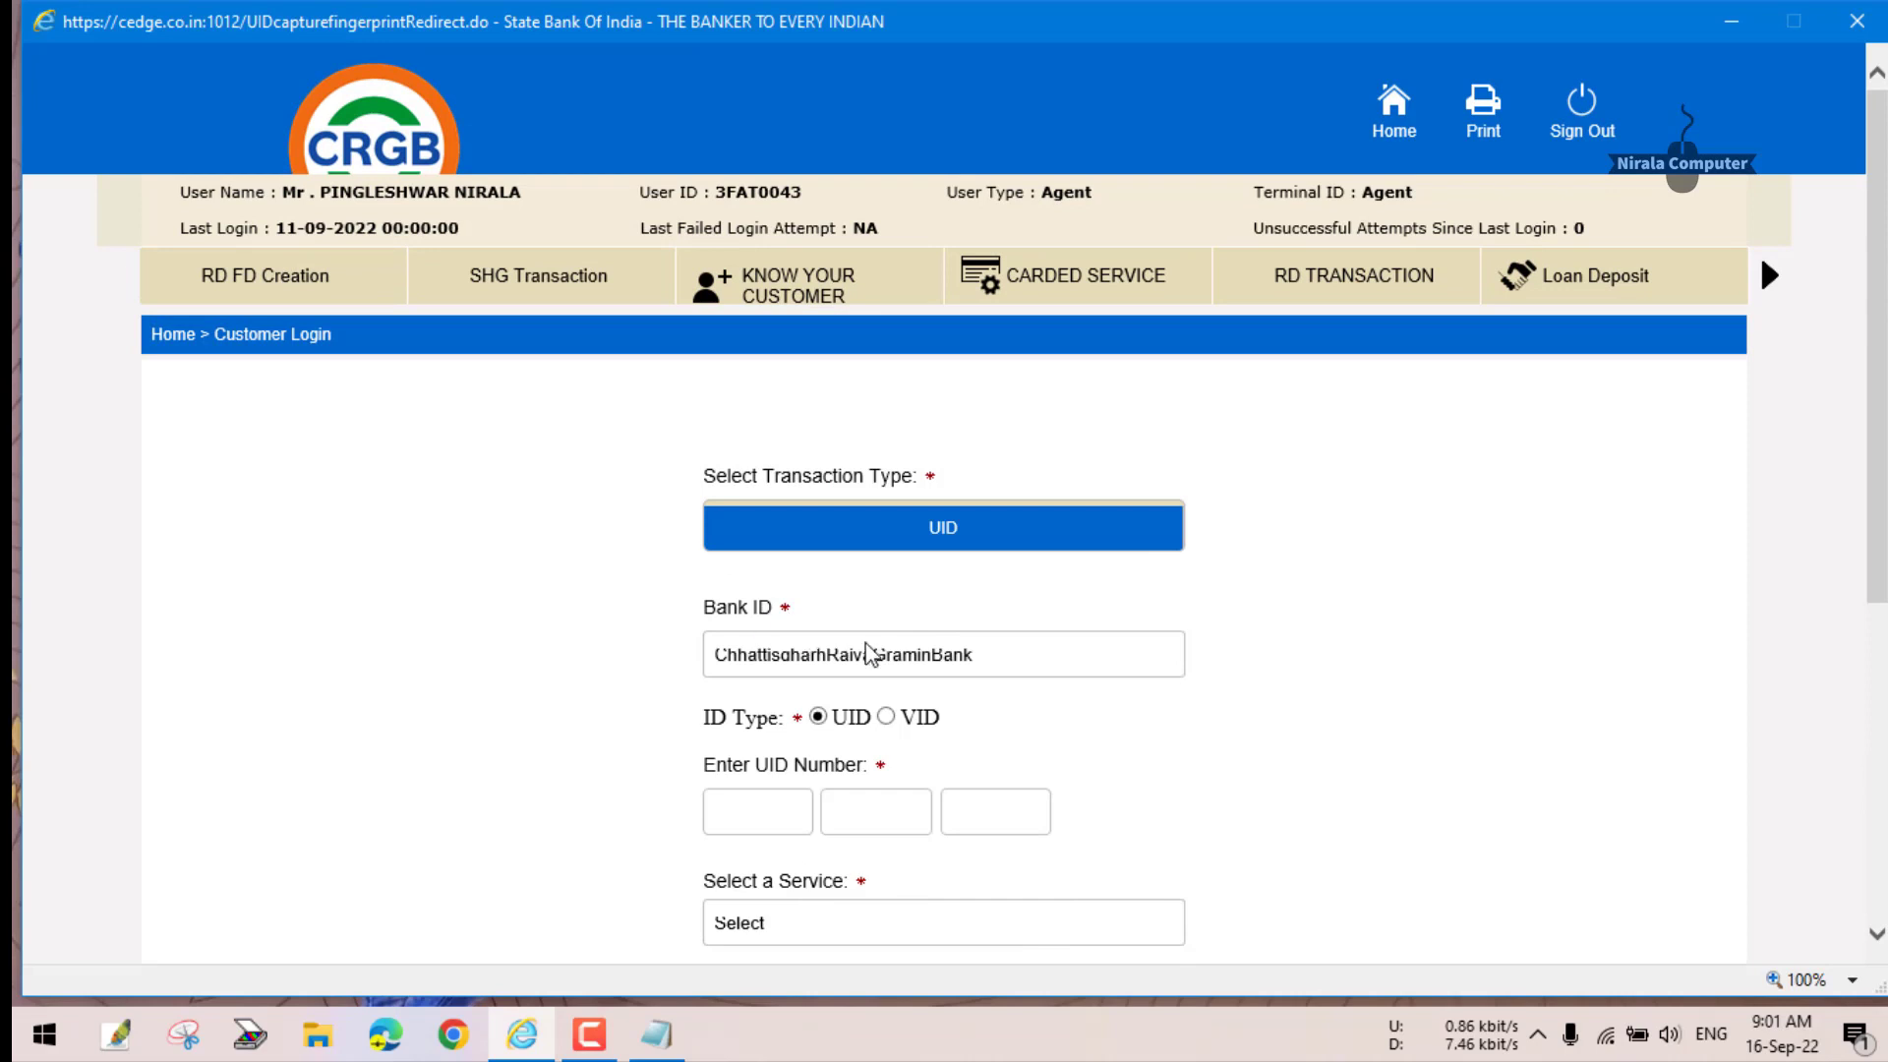
left_click(1042, 618)
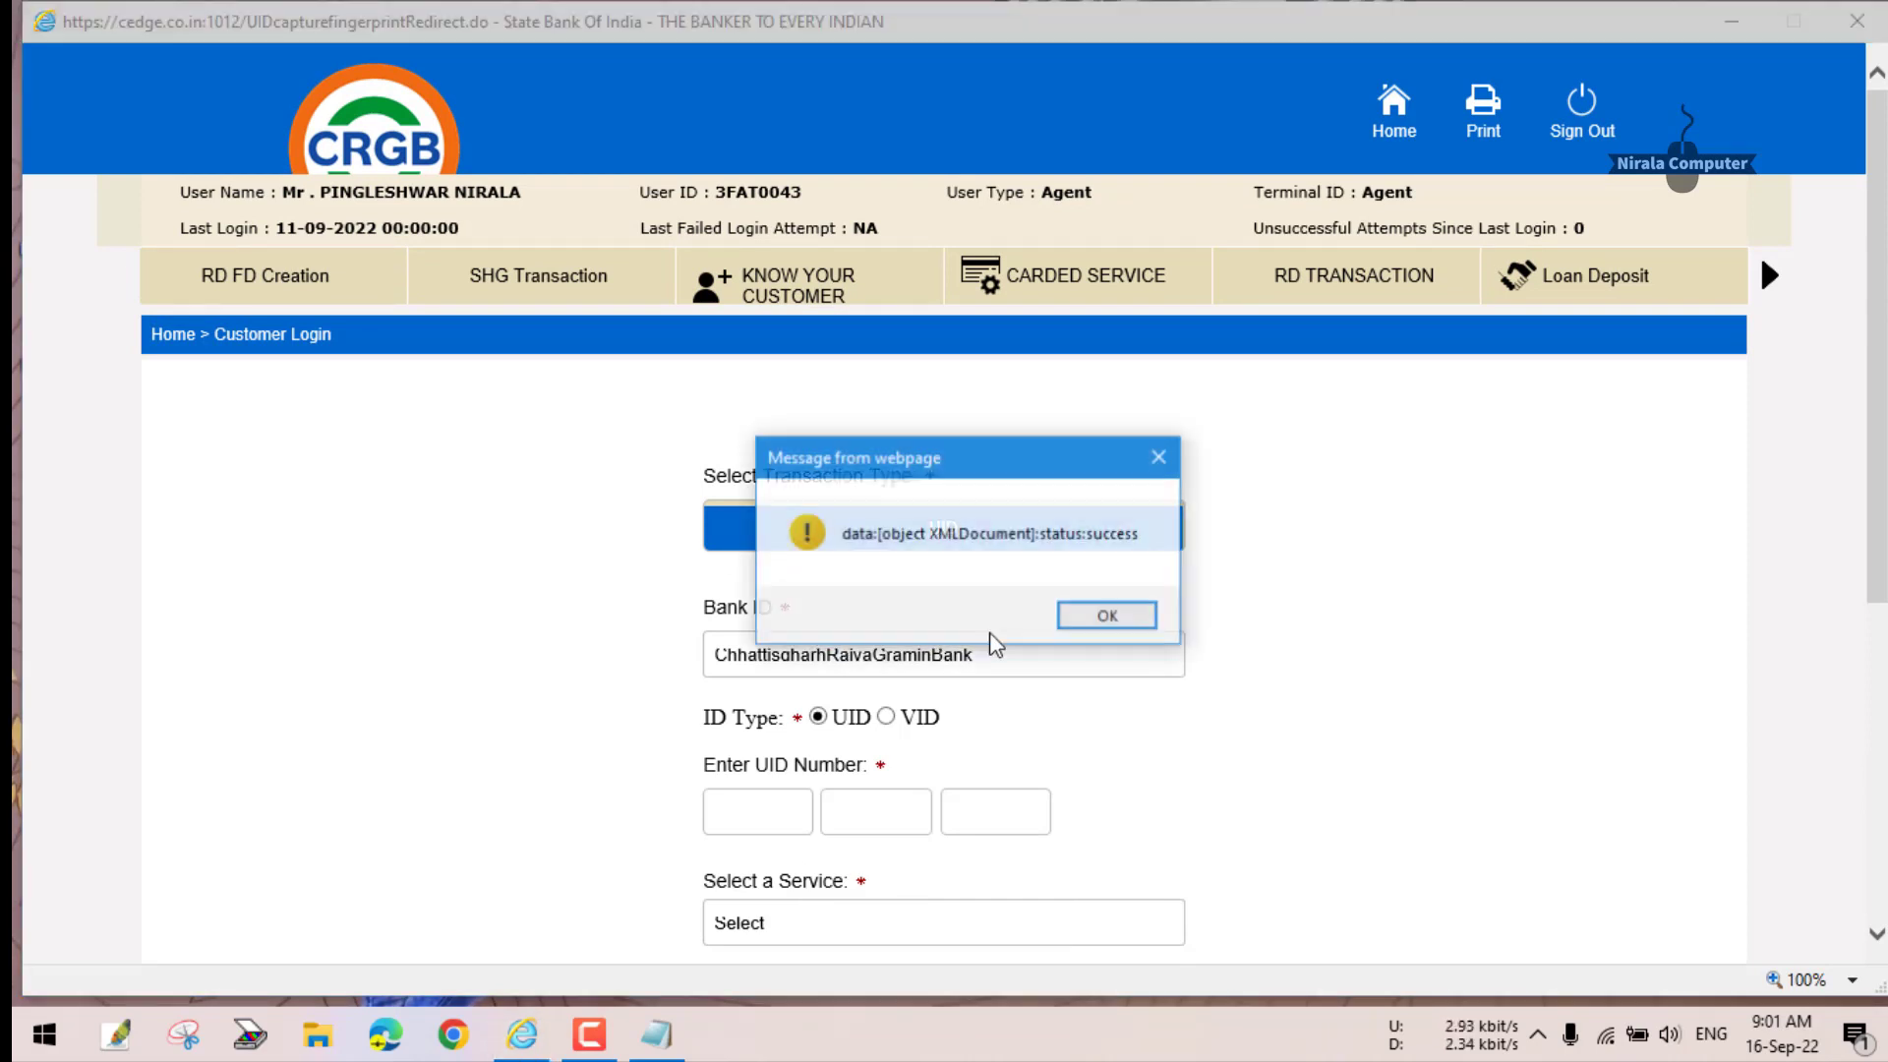
left_click(1075, 620)
left_click(1032, 614)
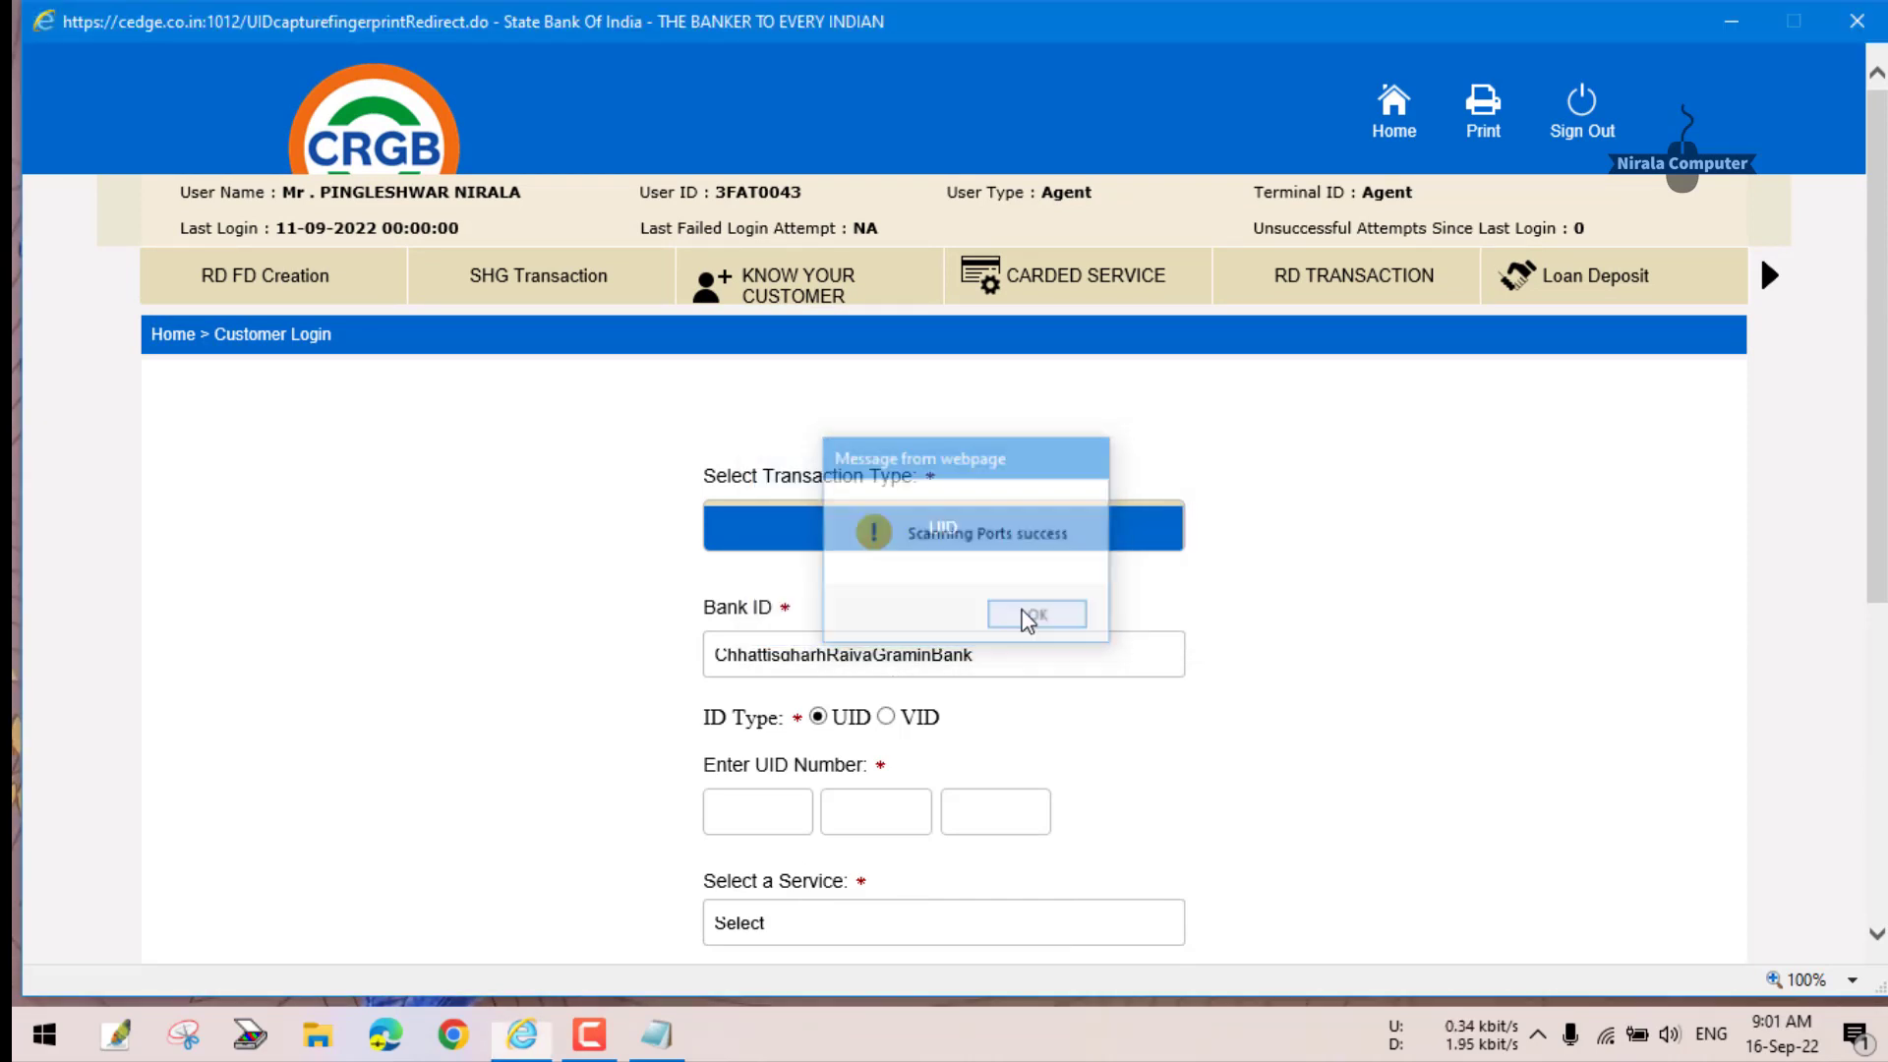
scroll(885, 730, "down", 3)
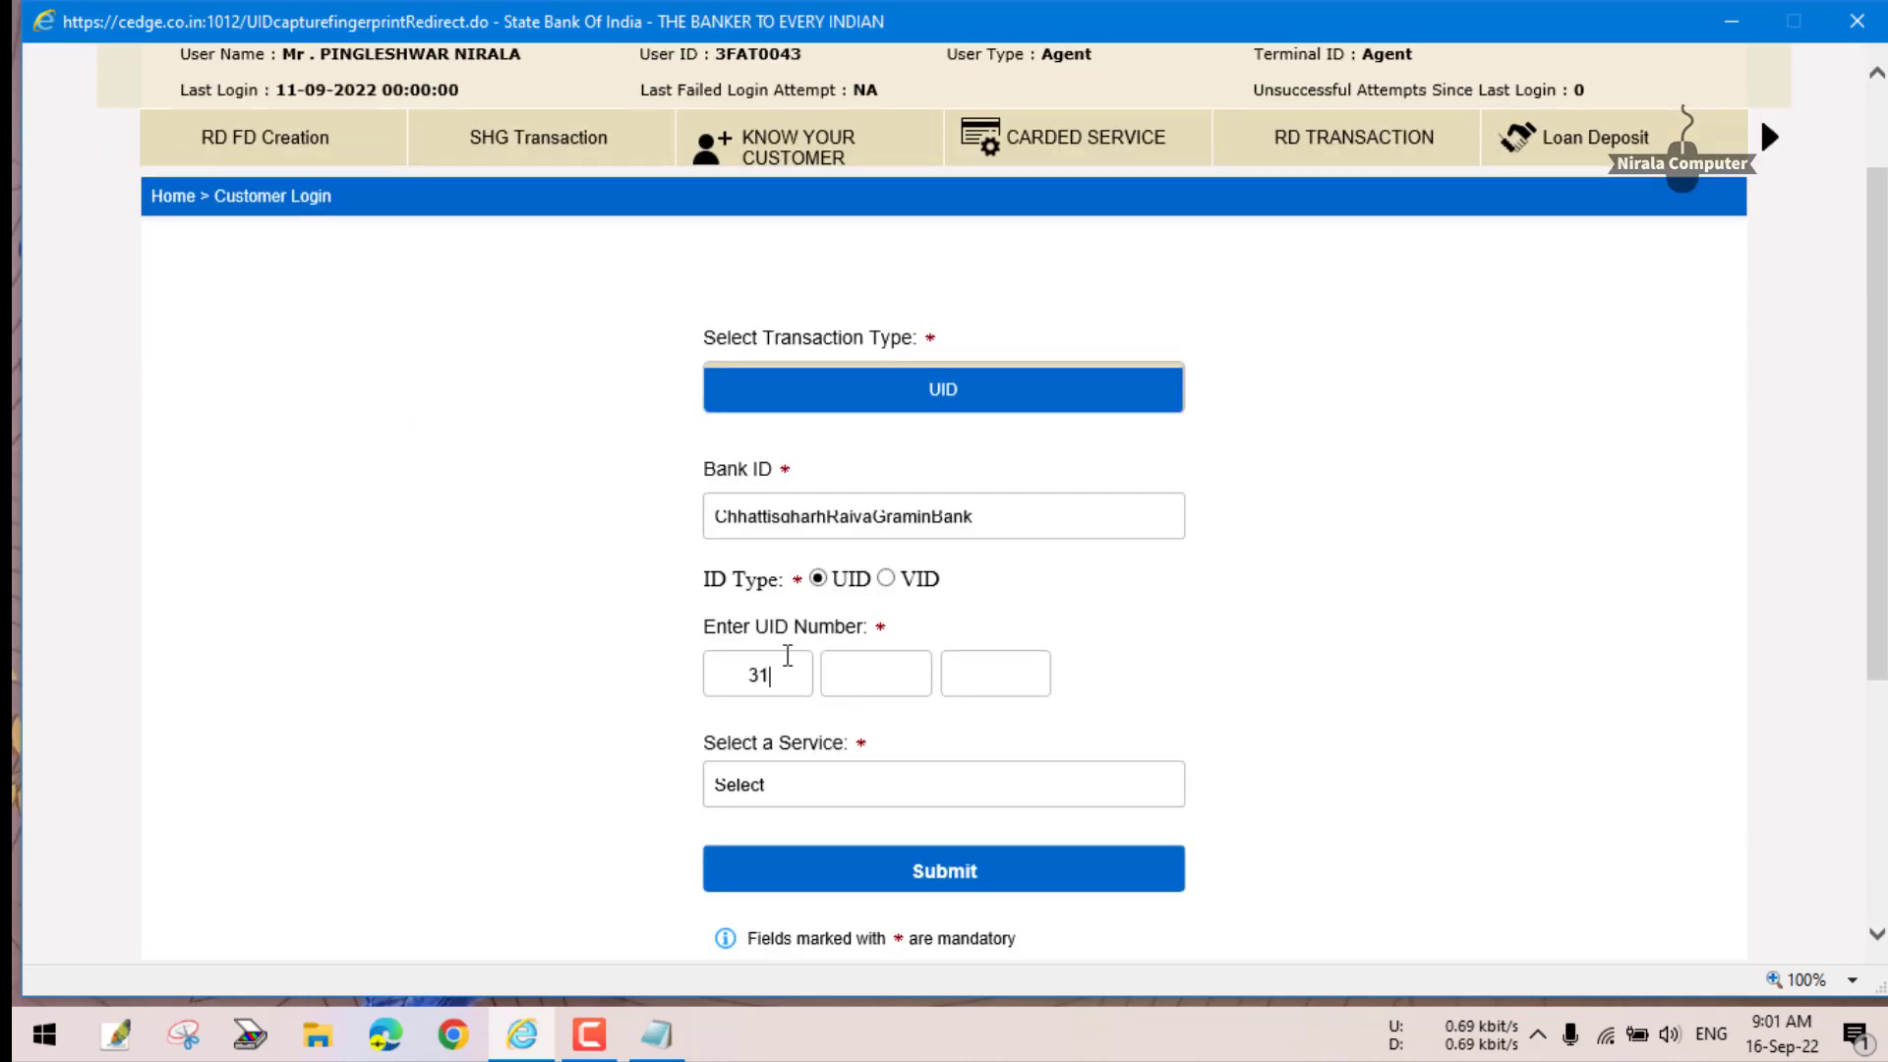
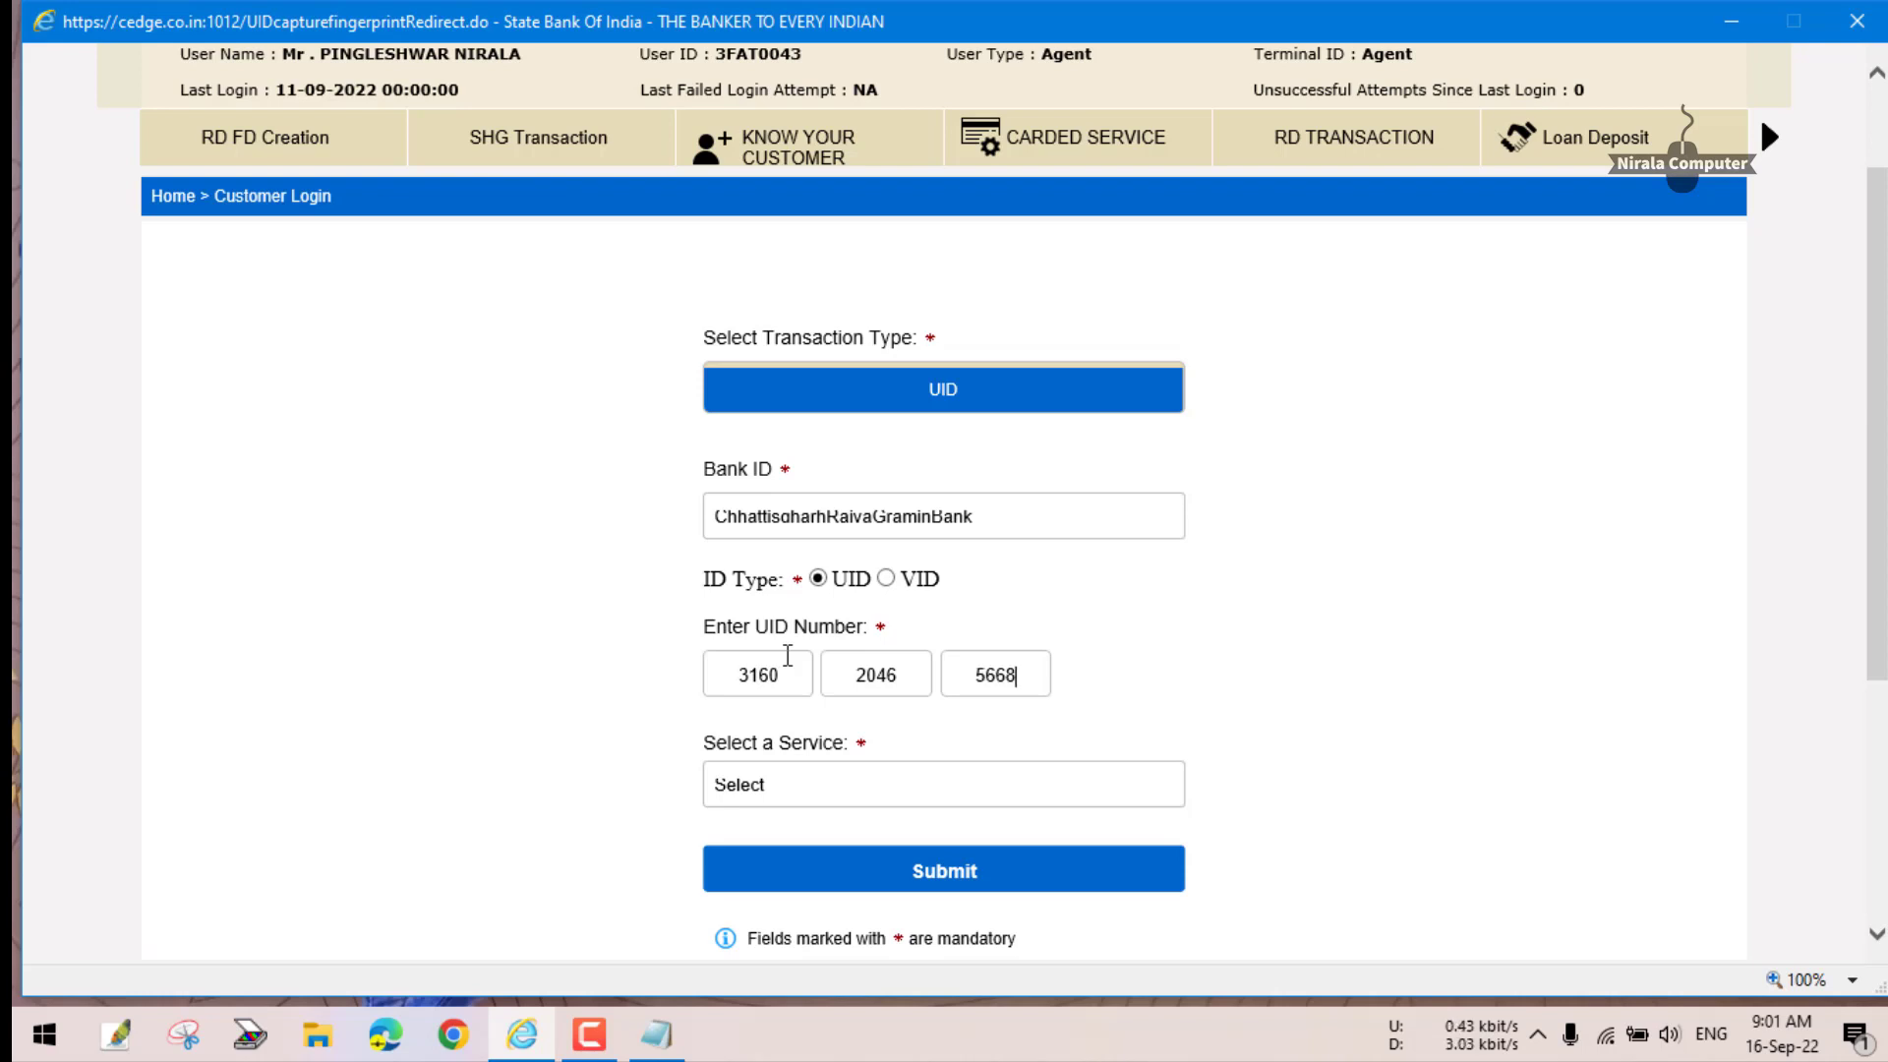
- Re-enter the customer's UID number, select Withdrawal, submit again and dismiss the resulting messages
left_click(949, 801)
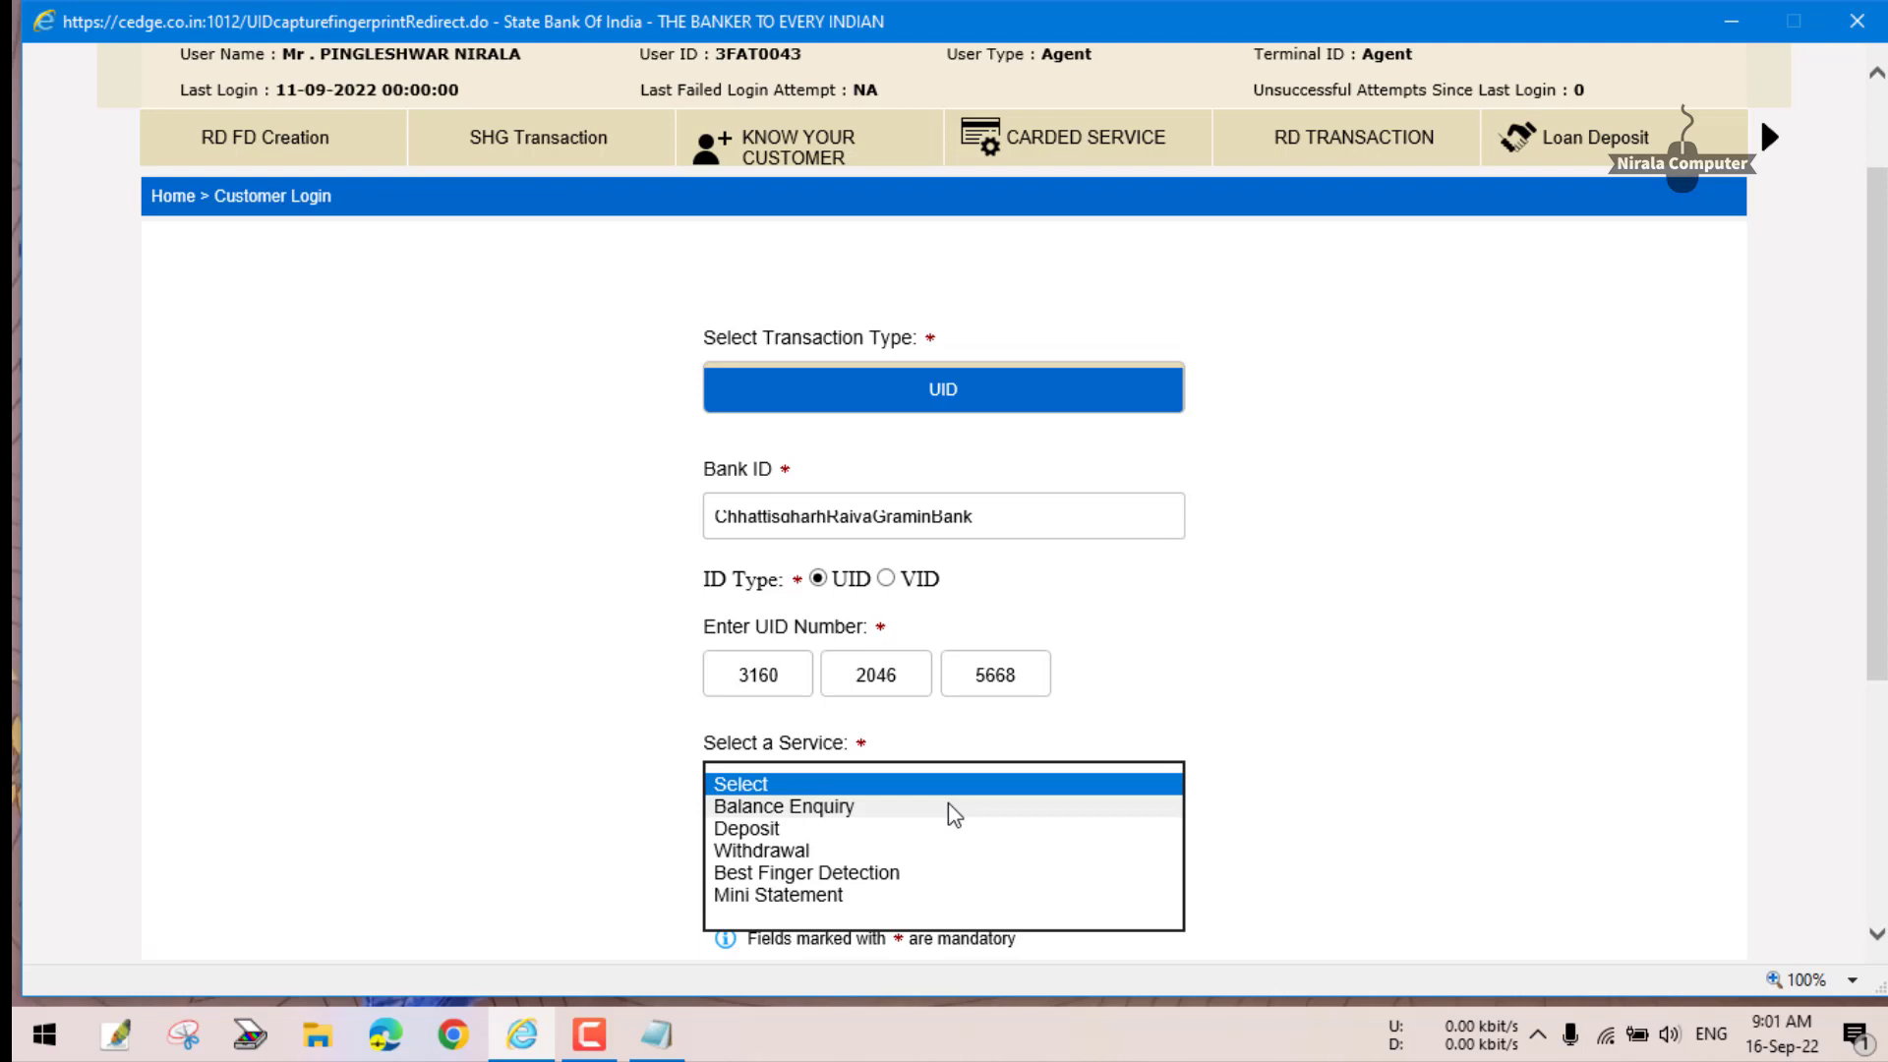
left_click(779, 846)
scroll(1015, 765, "down", 2)
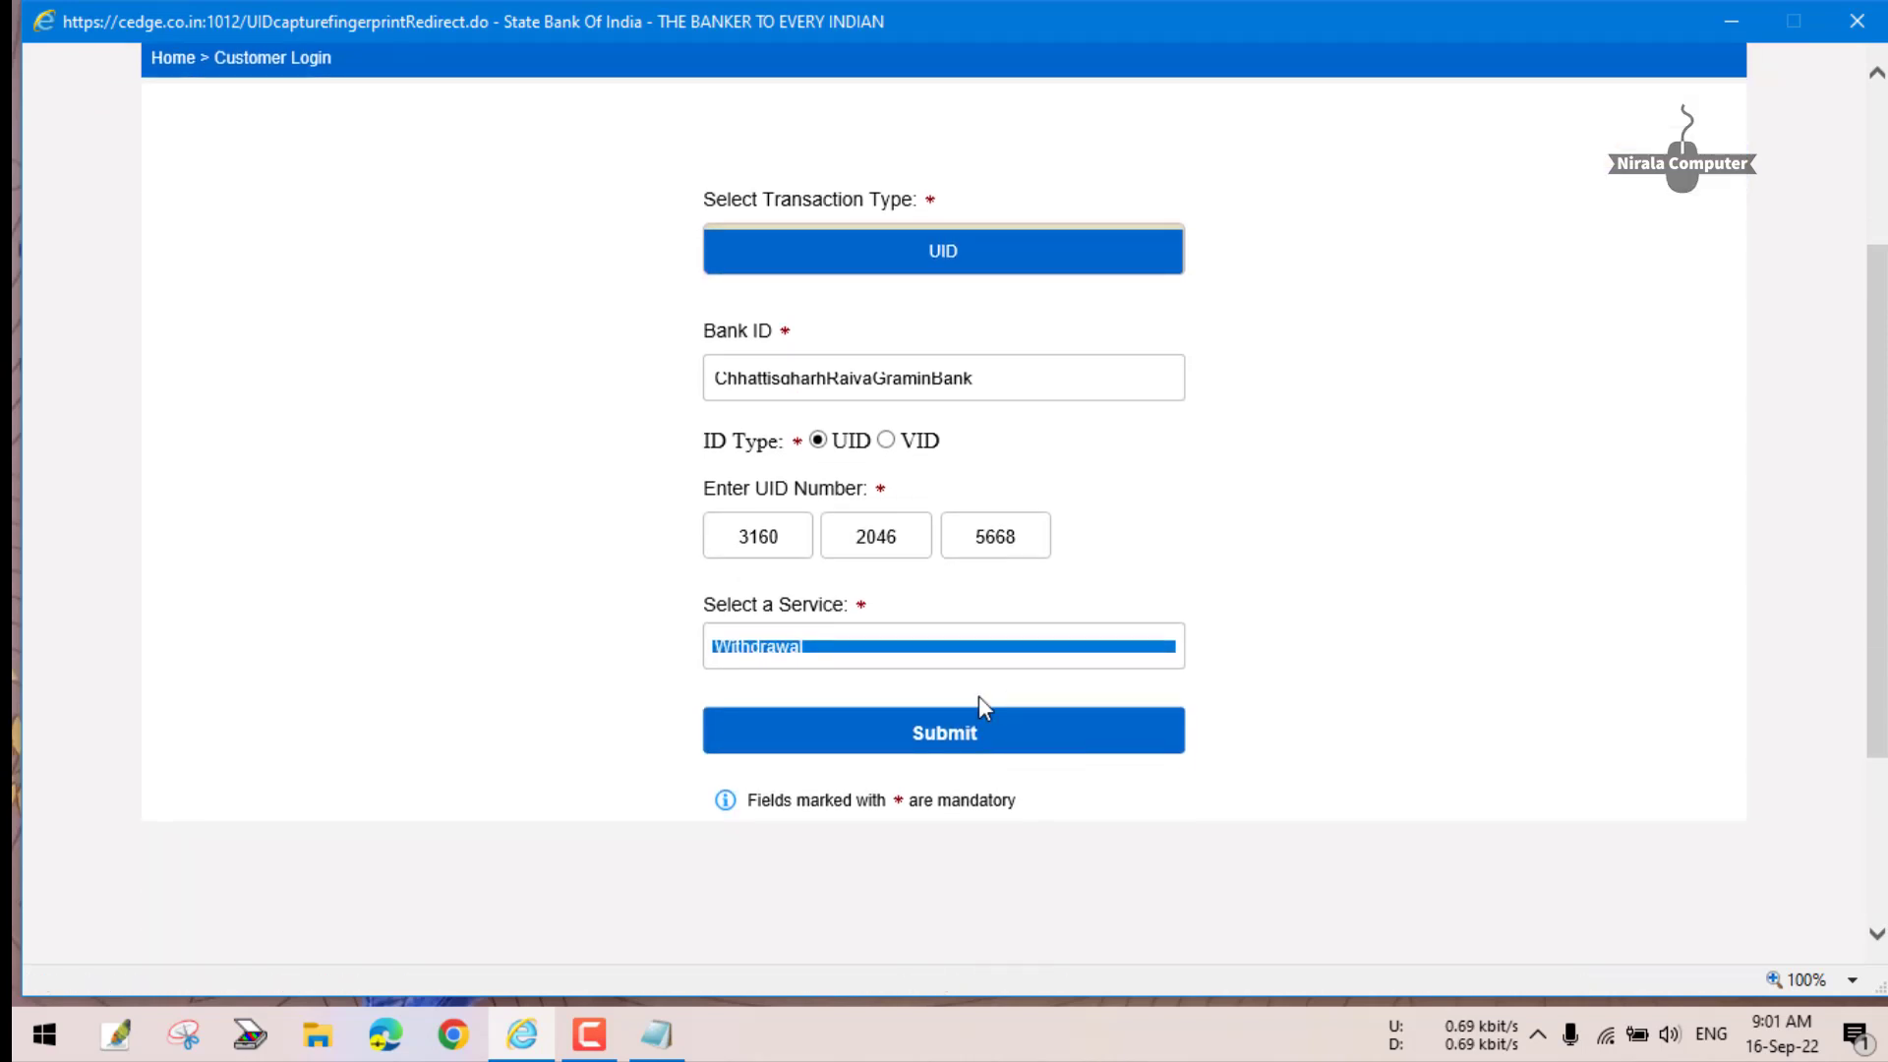
scroll(977, 702, "up", 3)
scroll(928, 671, "down", 2)
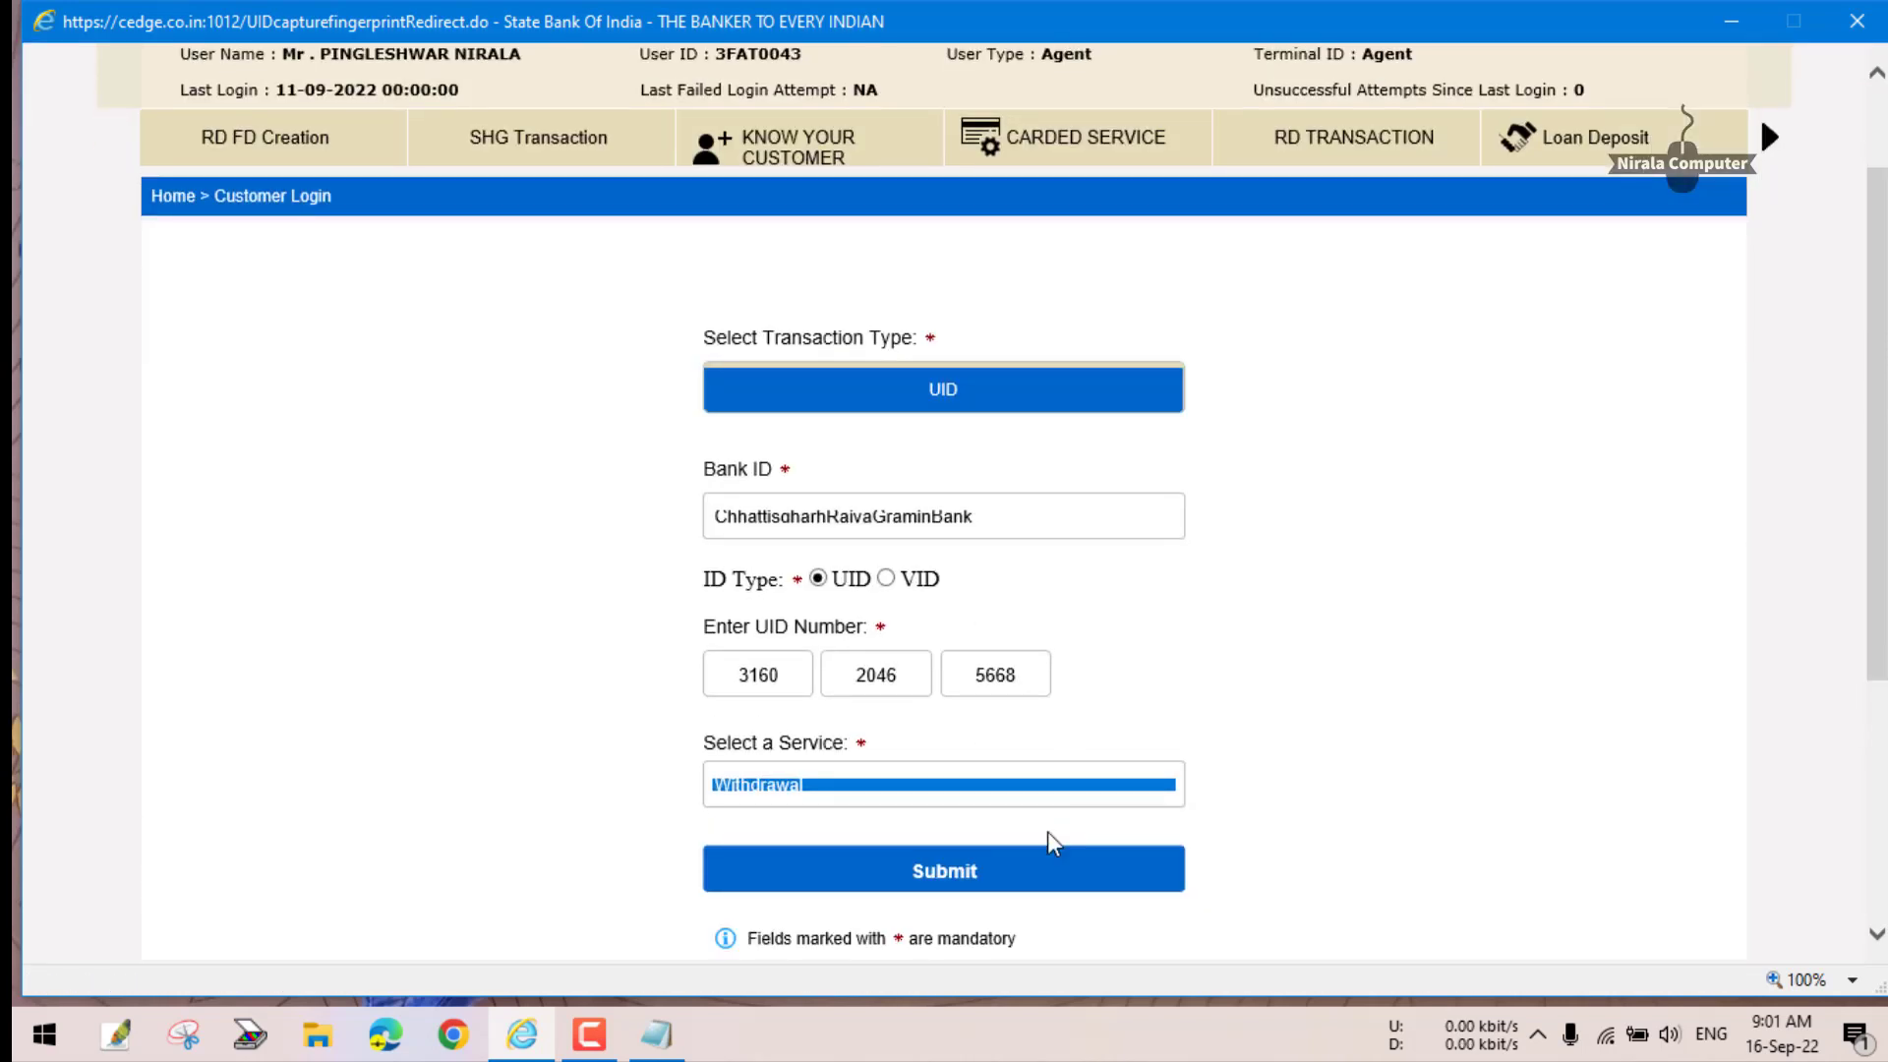
left_click(985, 864)
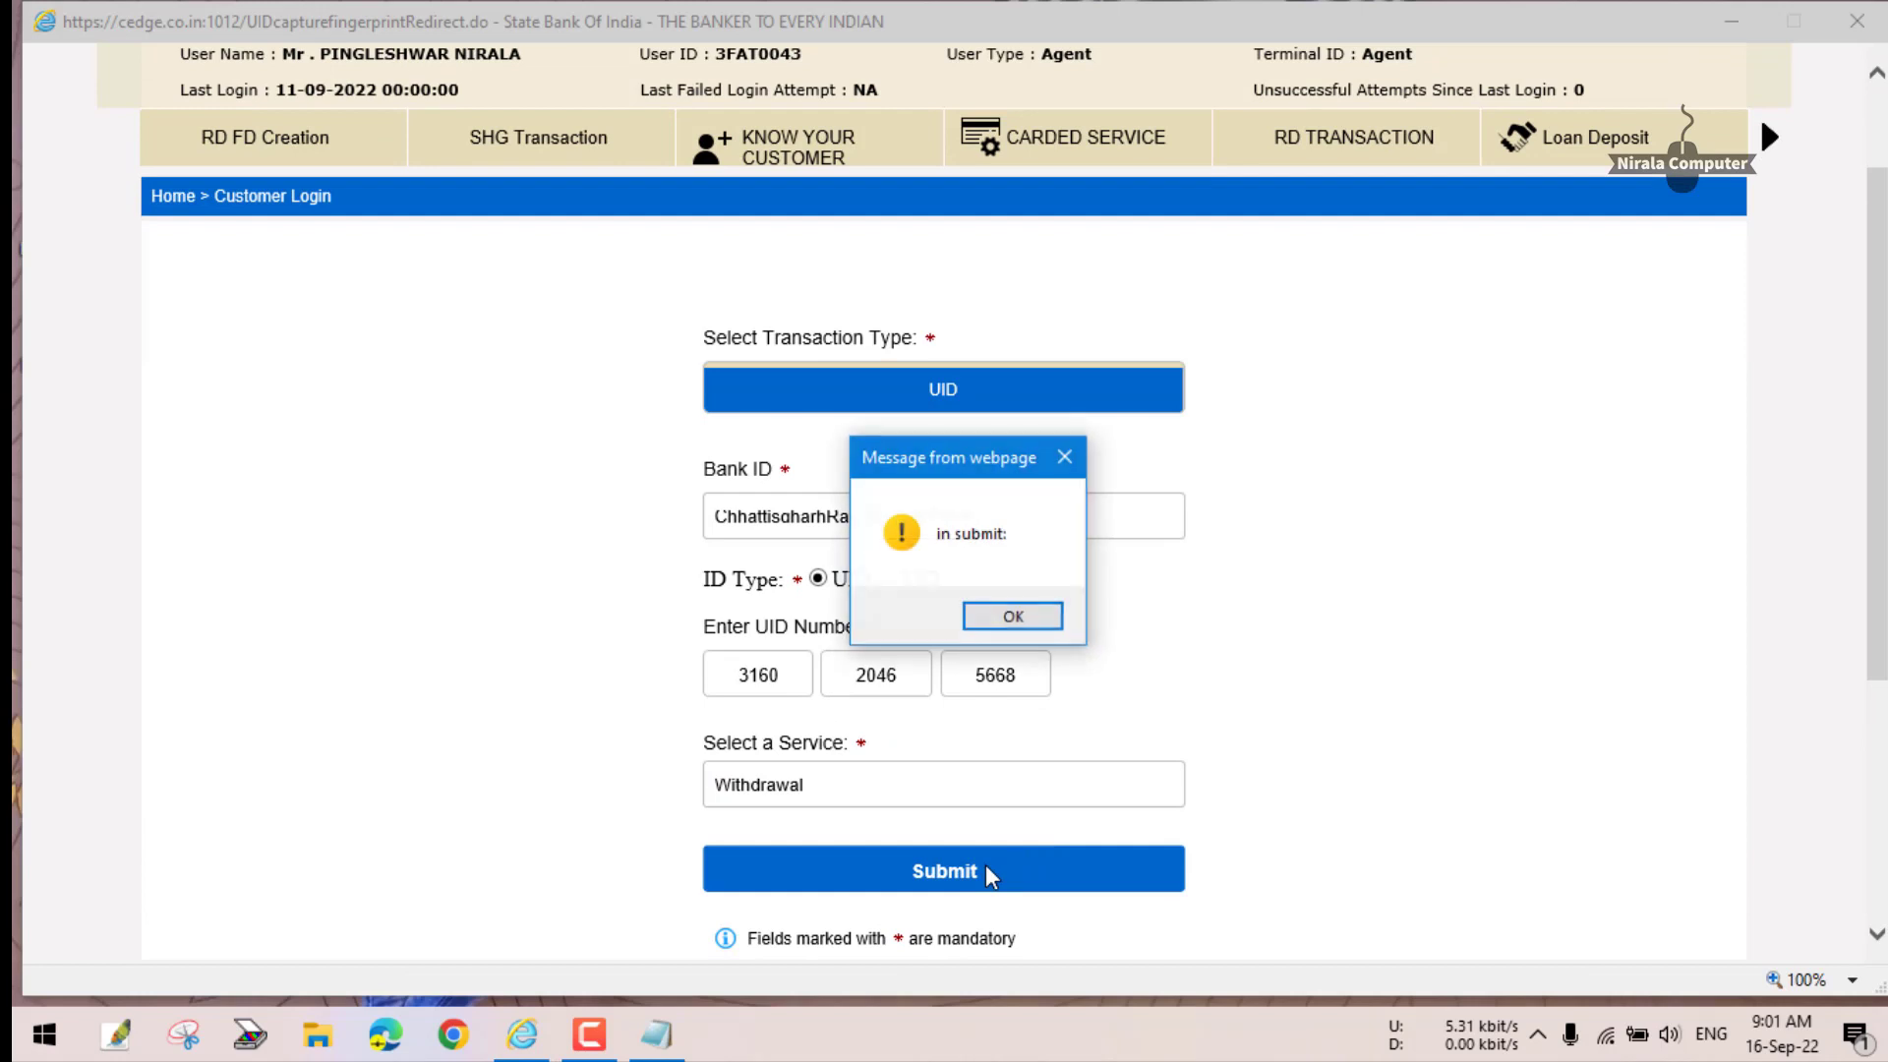
left_click(1030, 617)
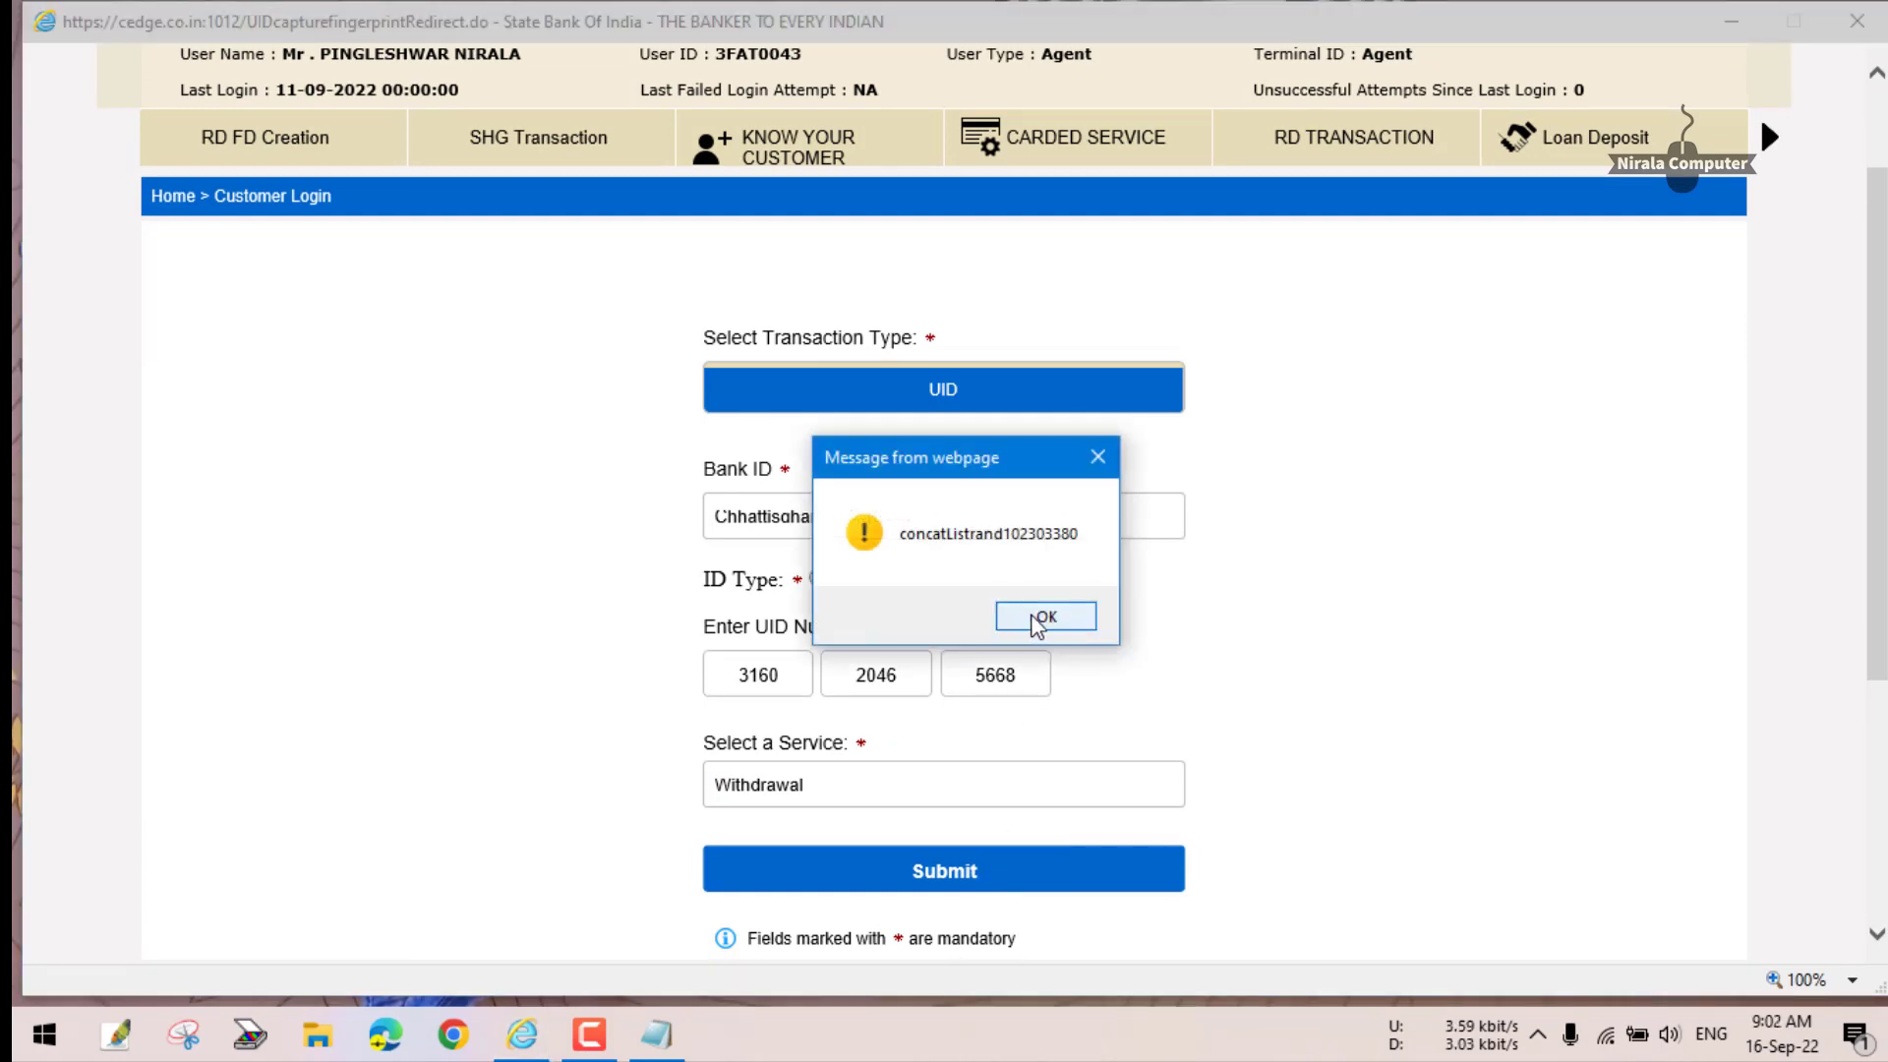
left_click(1039, 618)
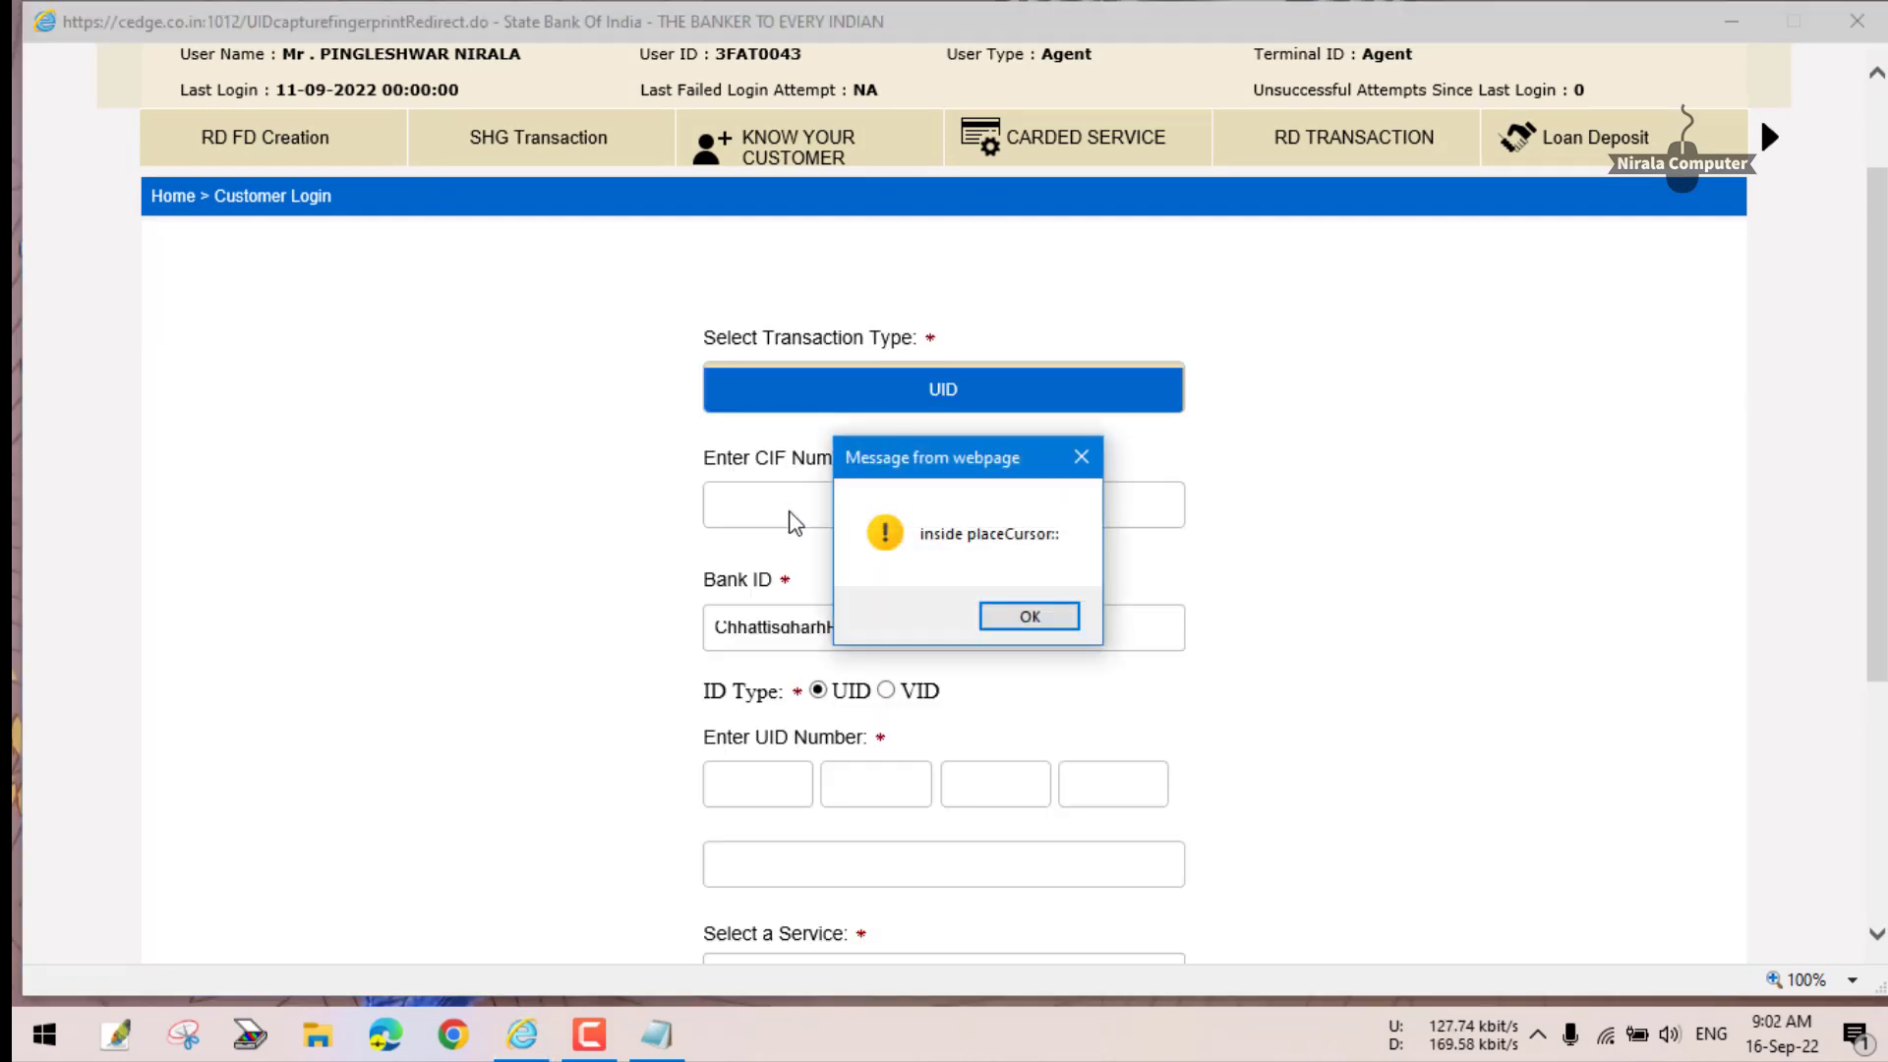
left_click(1029, 617)
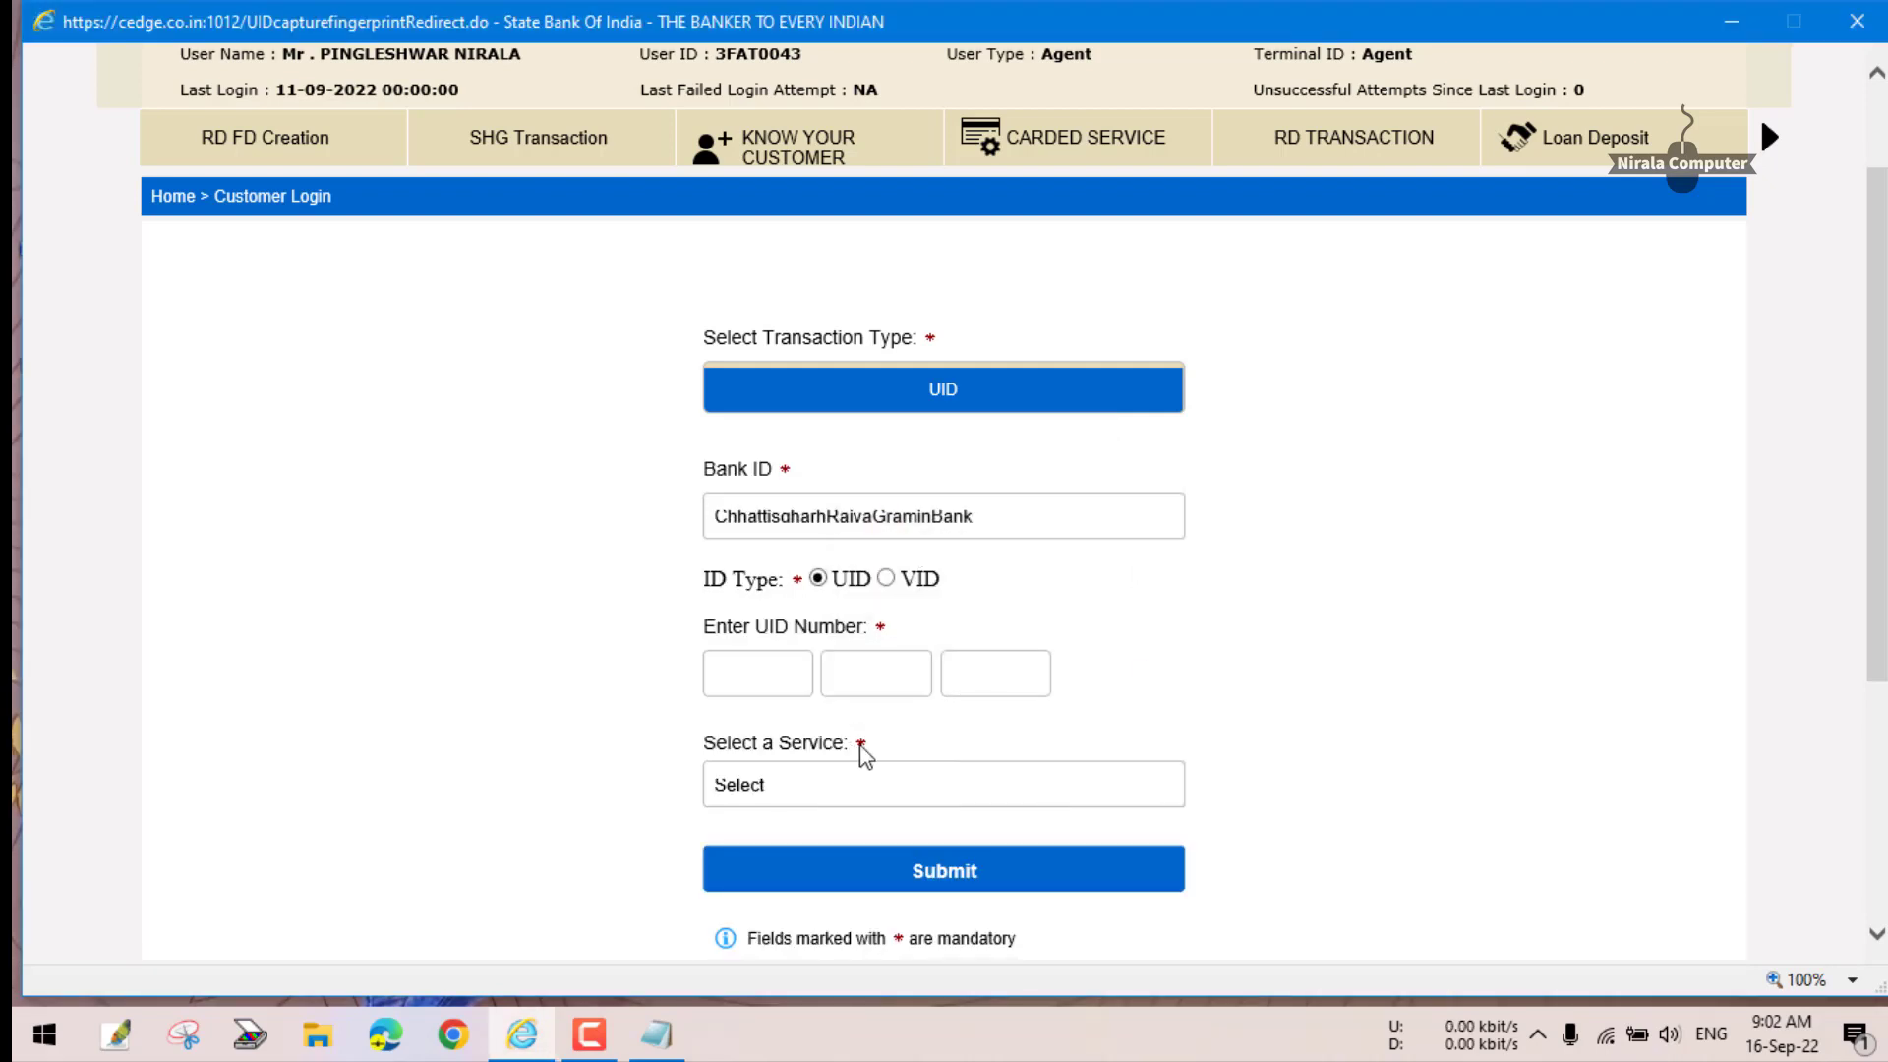
scroll(869, 728, "down", 3)
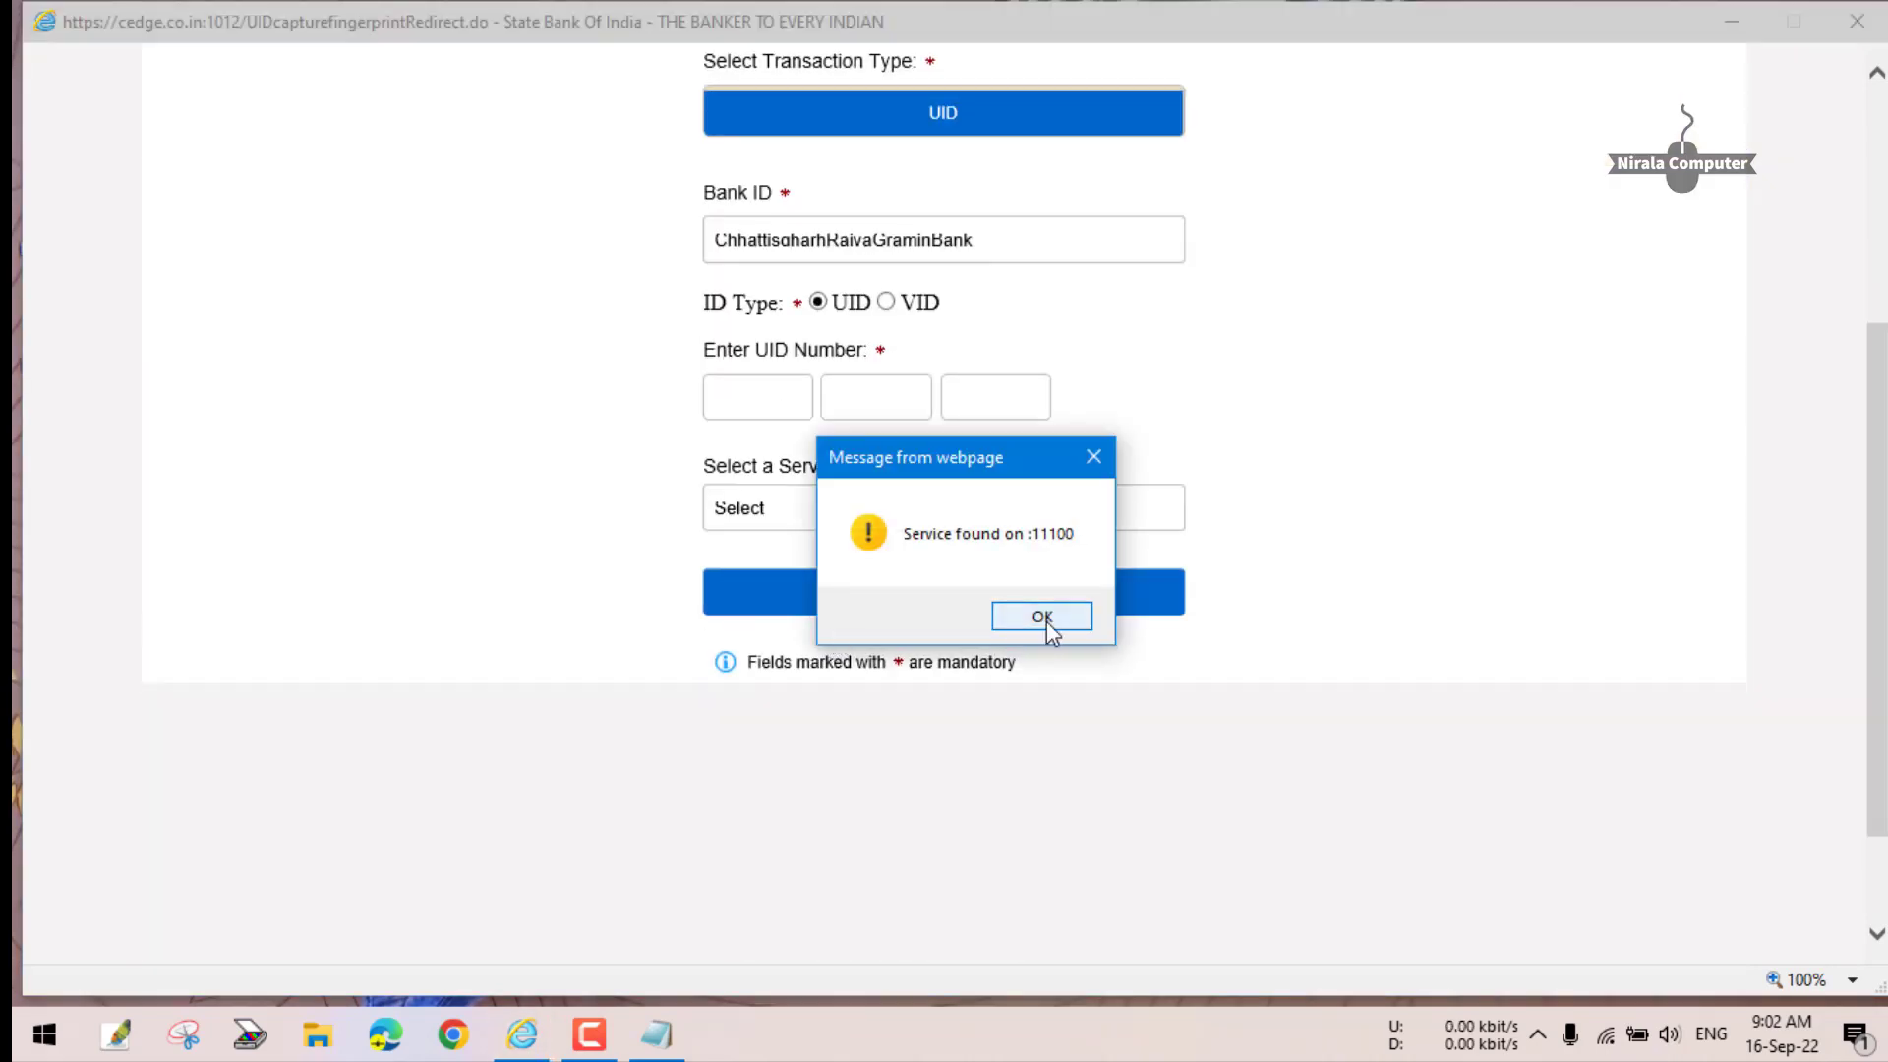
left_click(1050, 629)
left_click(1131, 618)
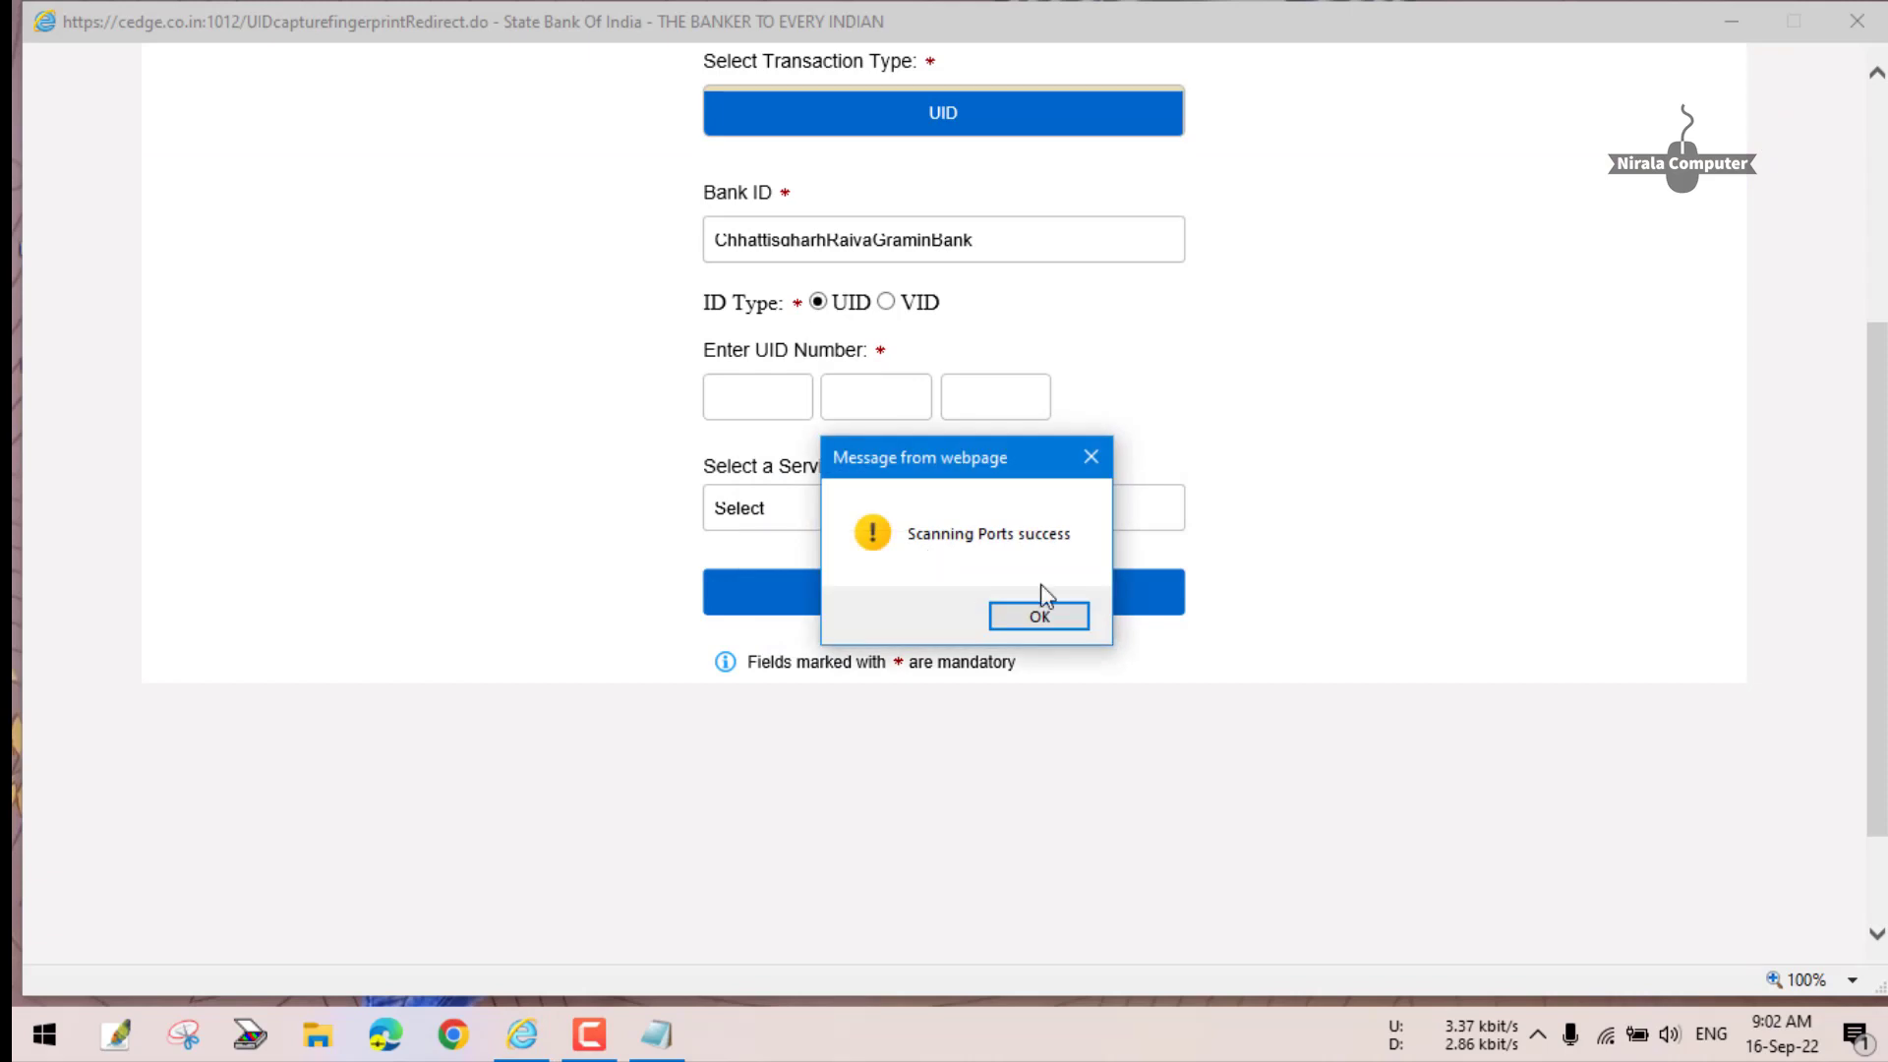
left_click(1040, 616)
scroll(845, 511, "down", 3)
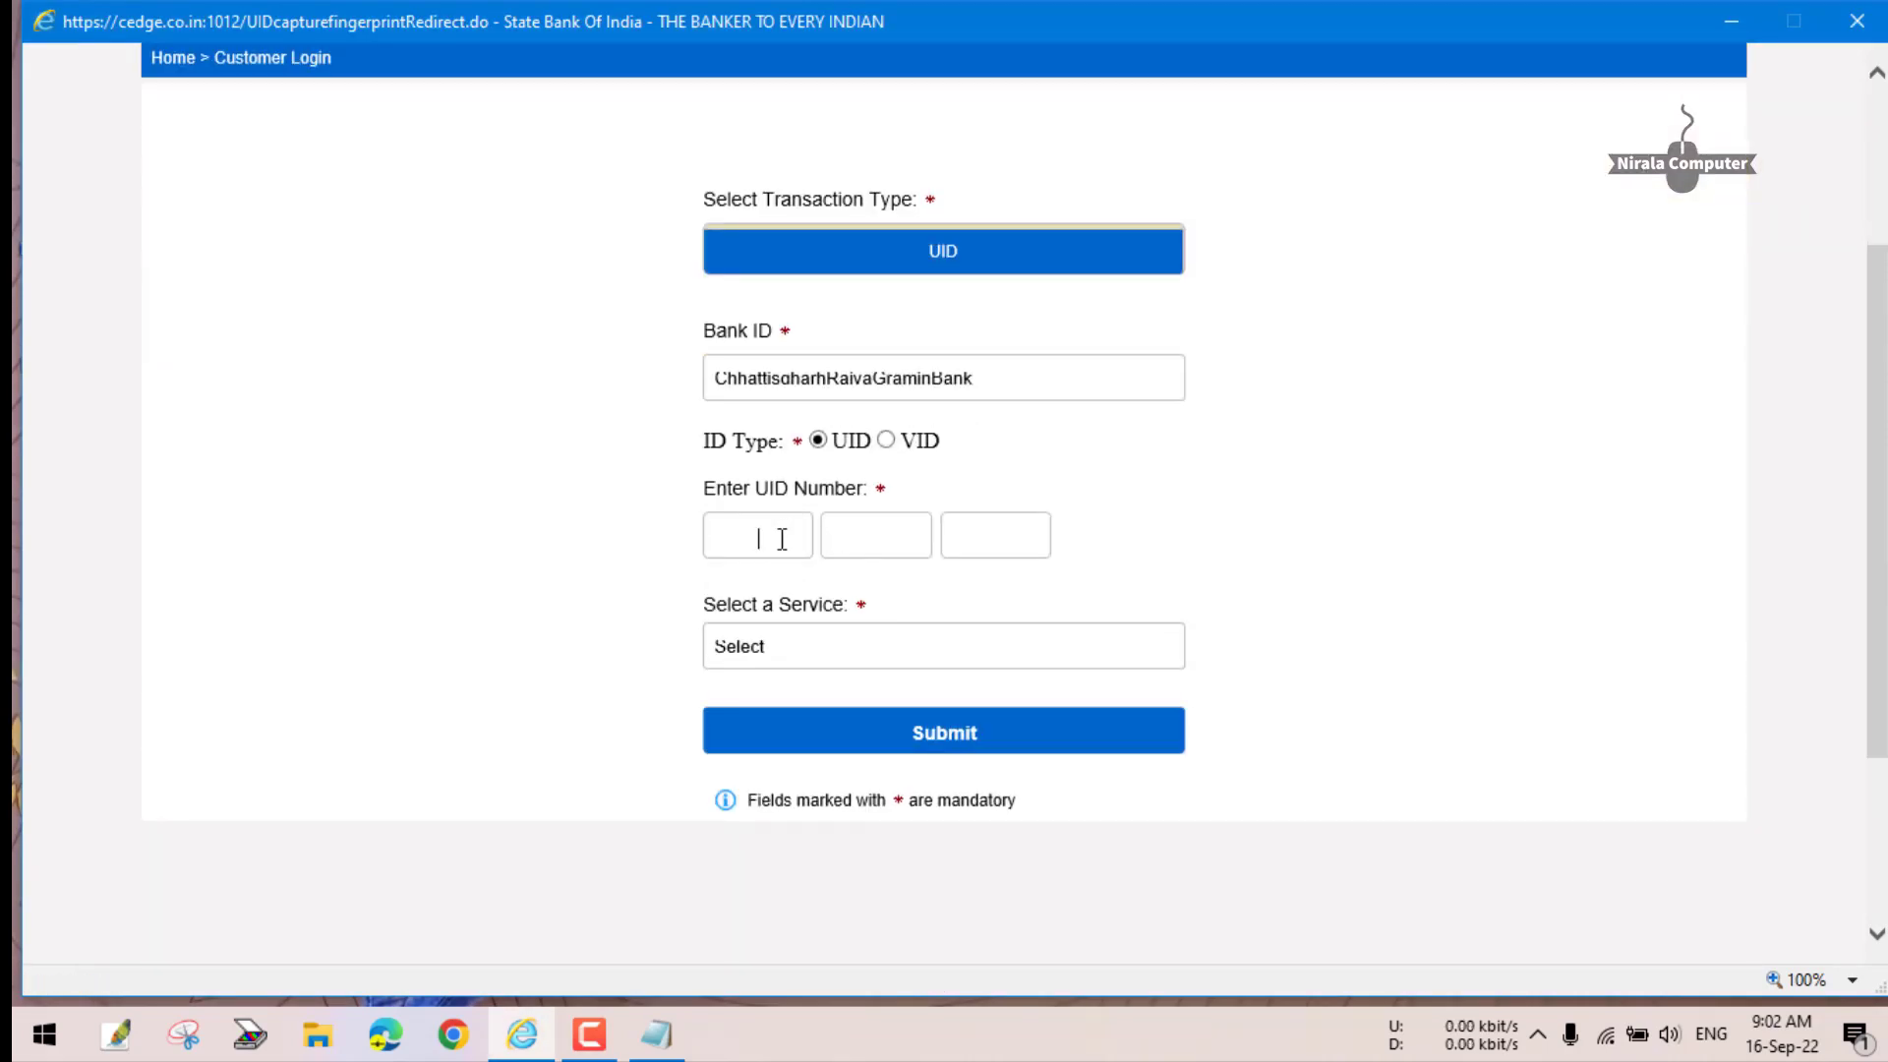
scroll(1061, 503, "up", 3)
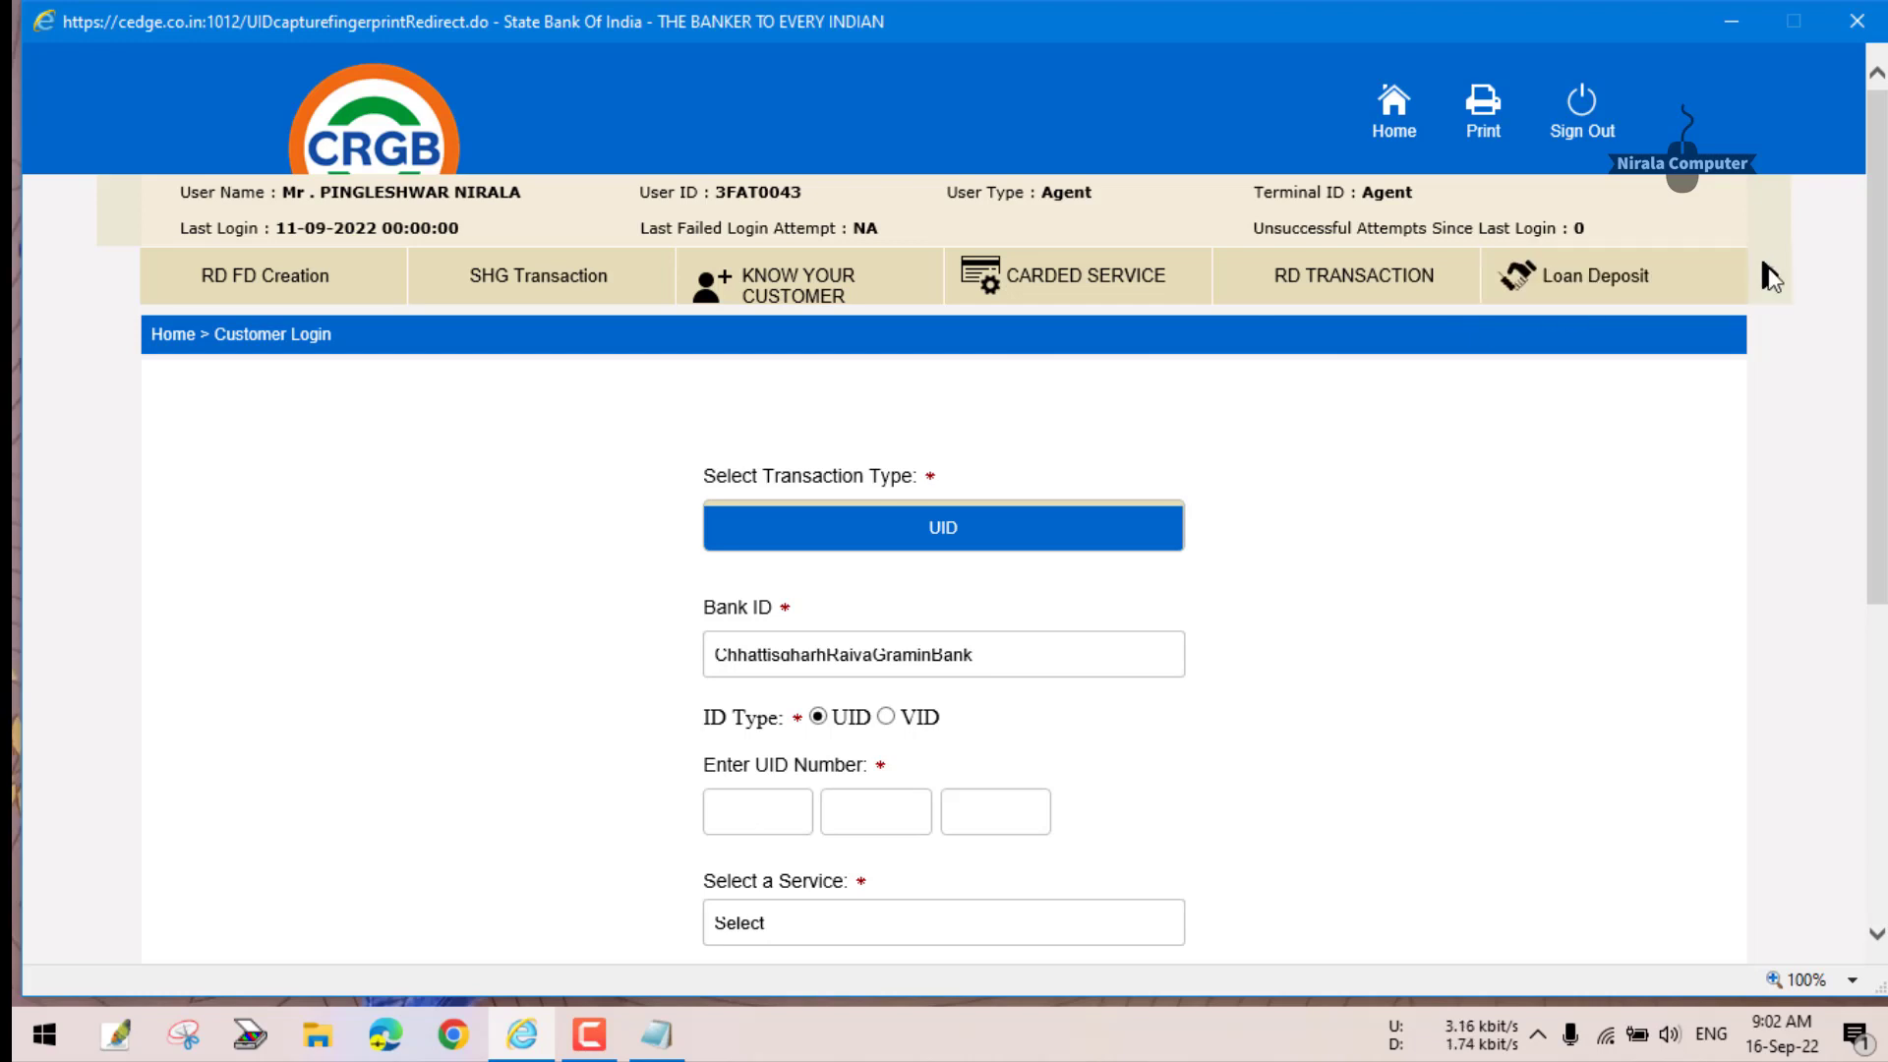
- Open the EKYC AC Open Form page from the extended menu, then scroll the menu back left
left_click(1773, 272)
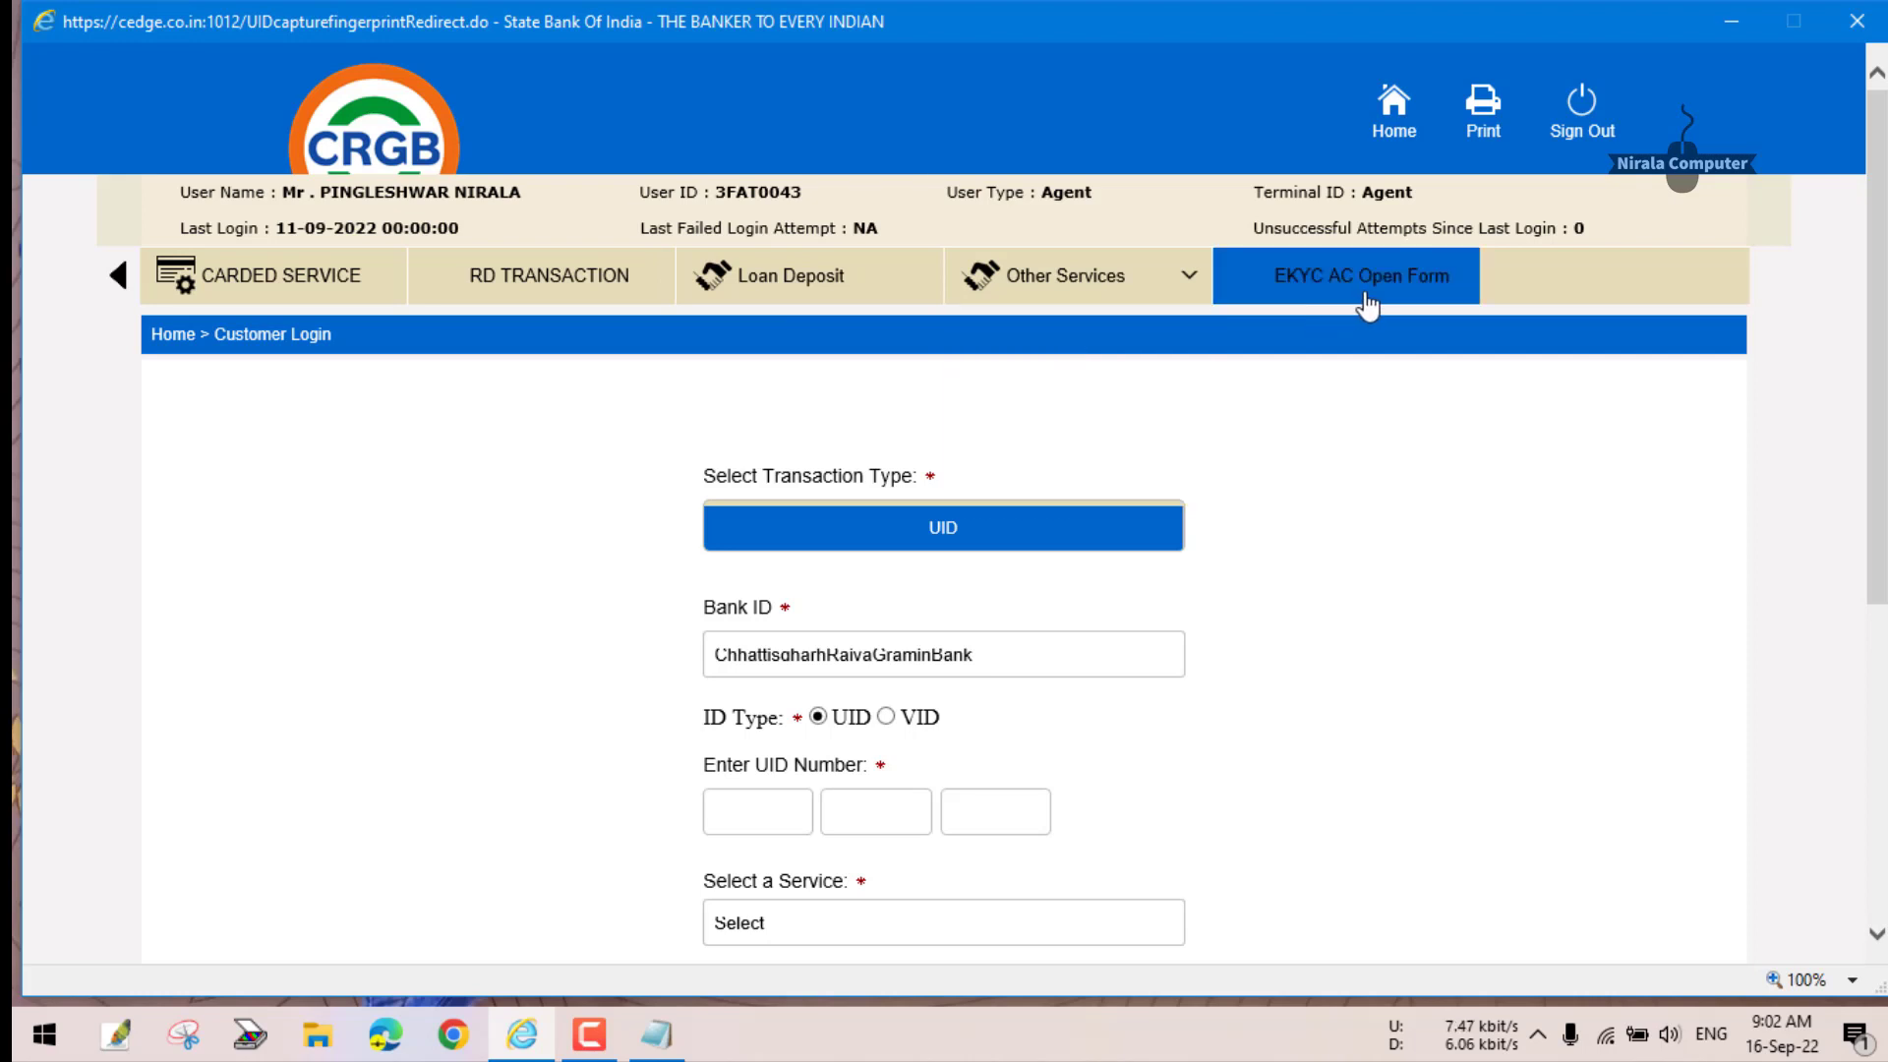
left_click(1420, 295)
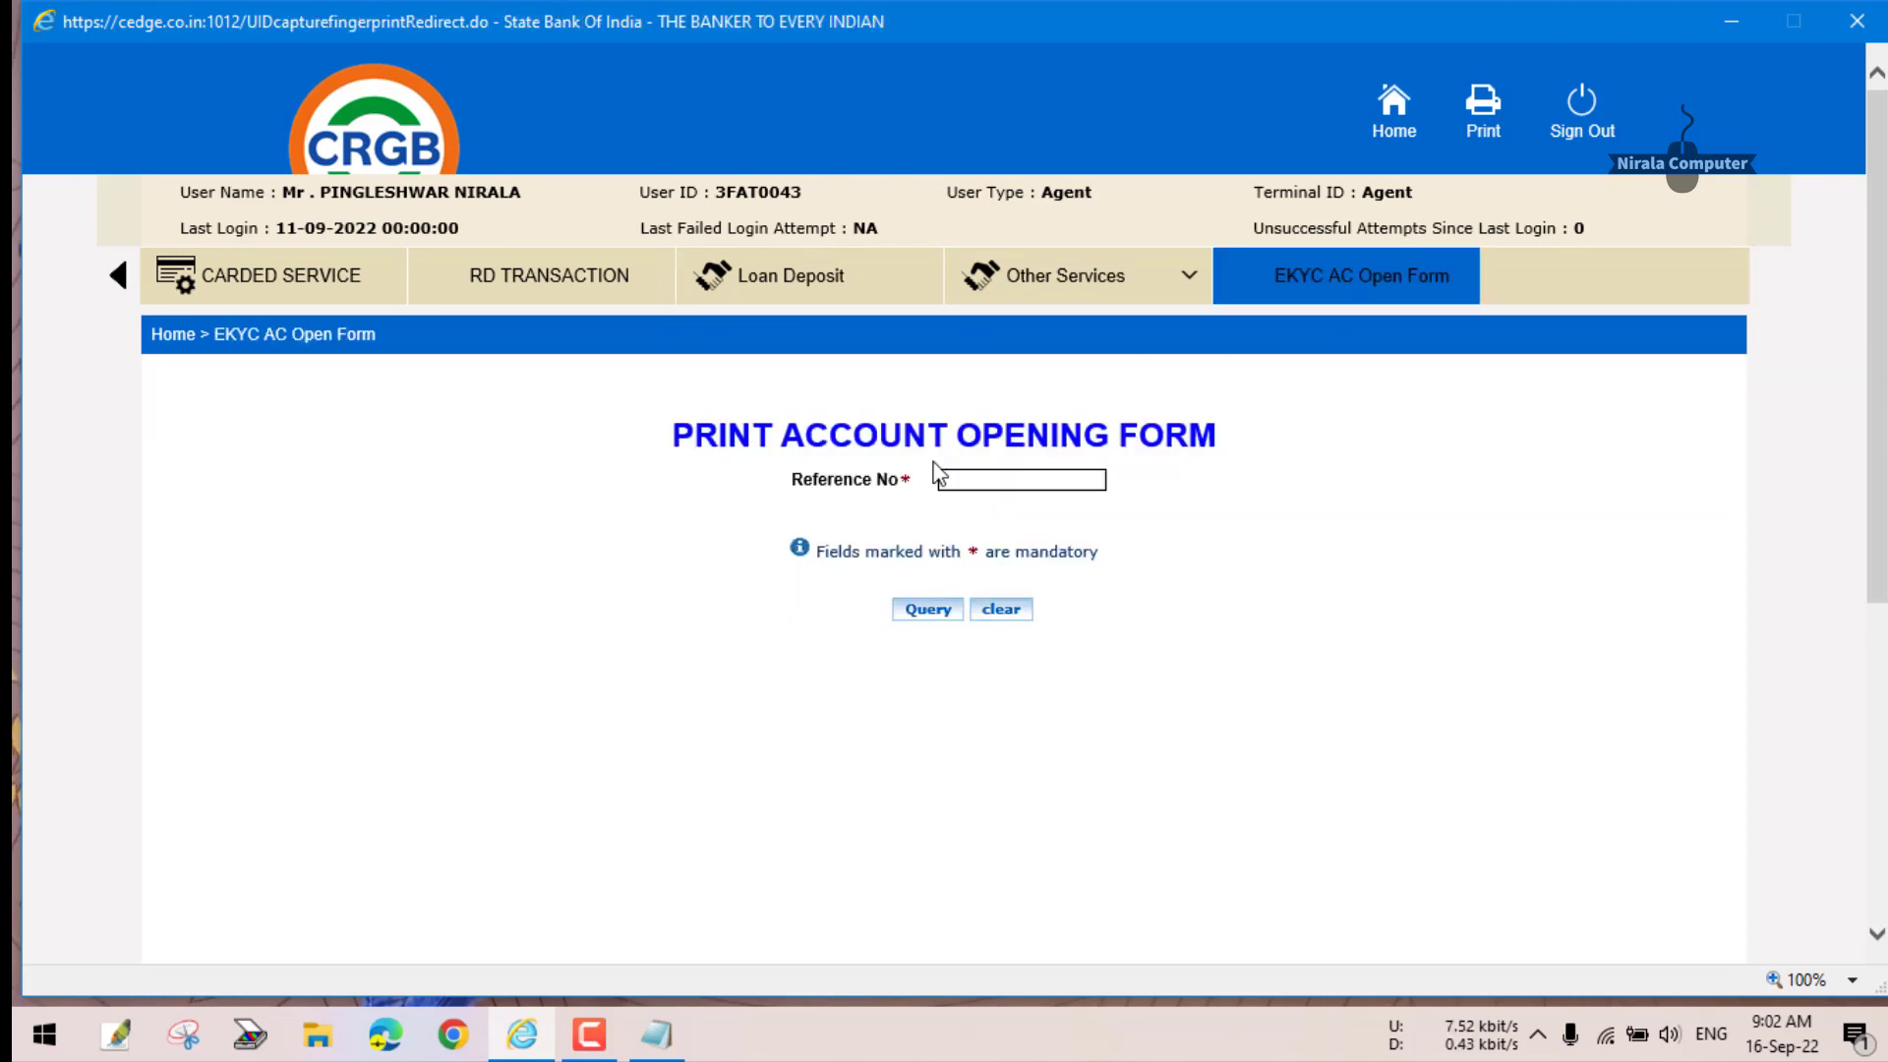
left_click(1013, 481)
mouse_move(1081, 280)
left_click(116, 283)
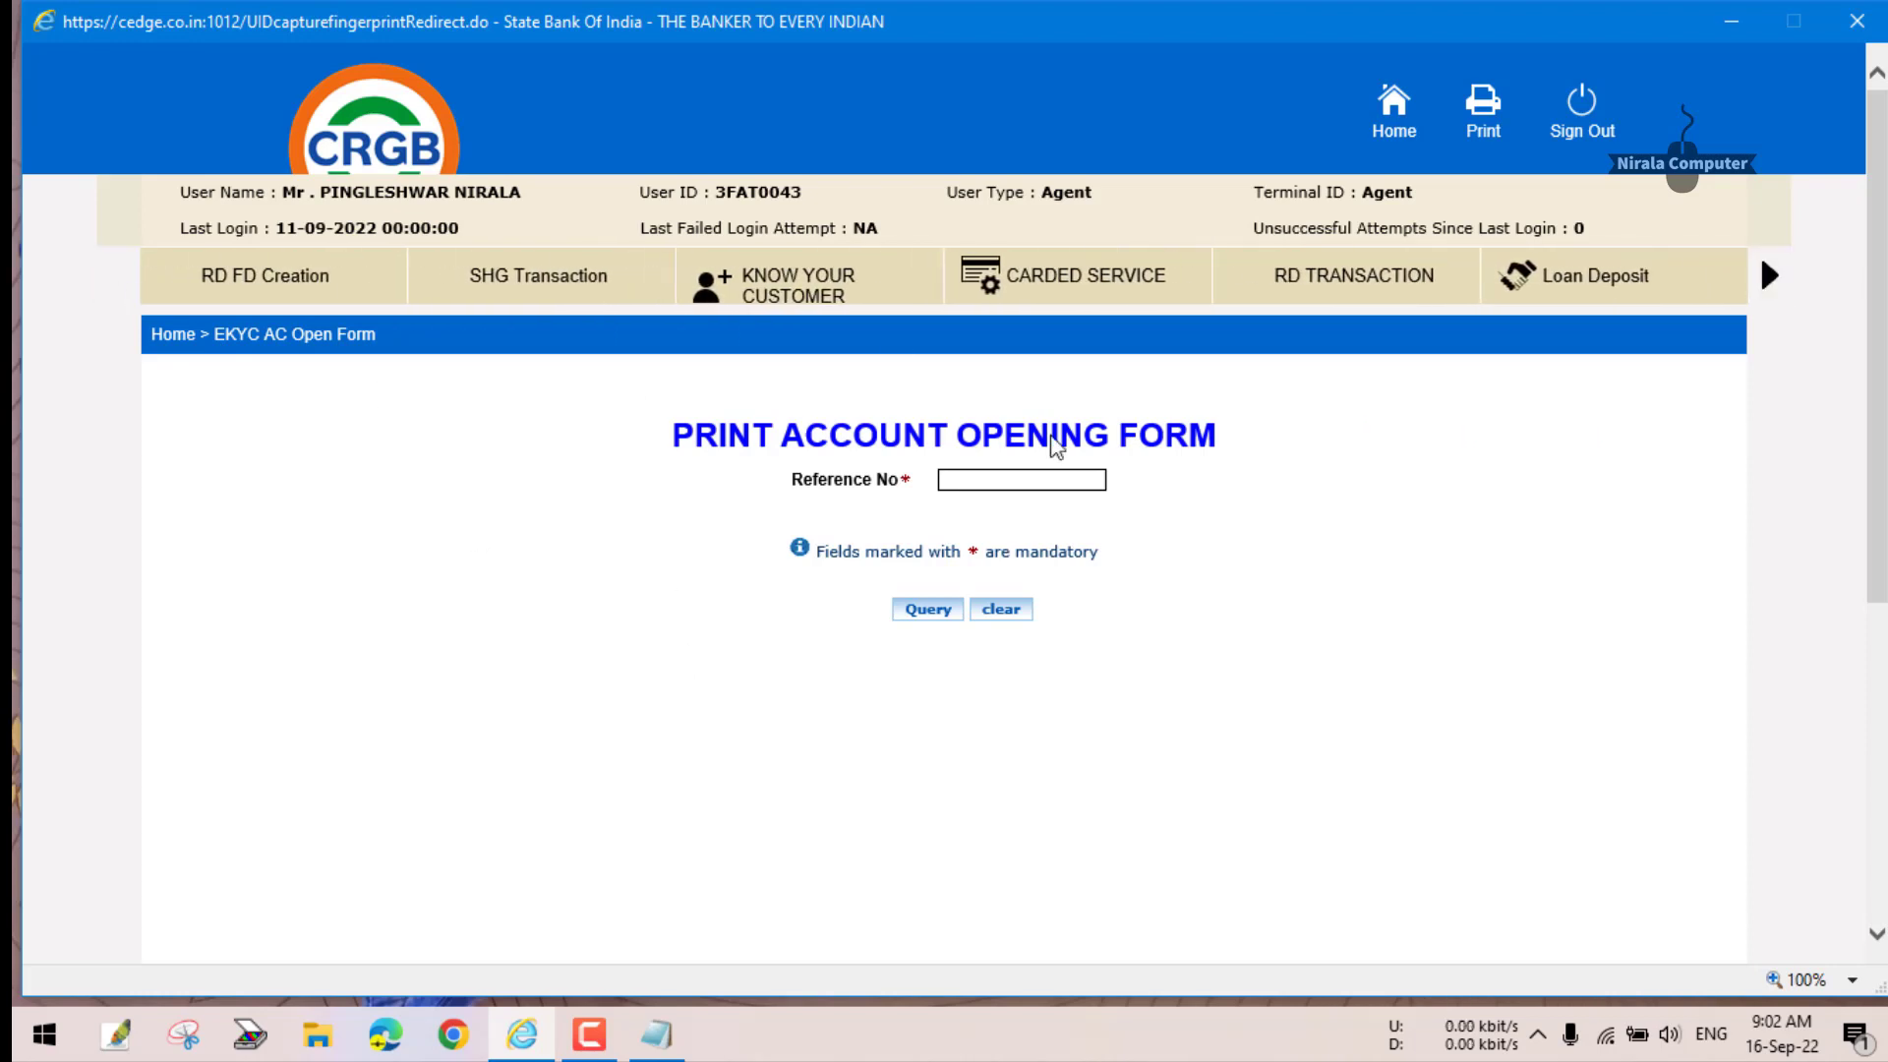